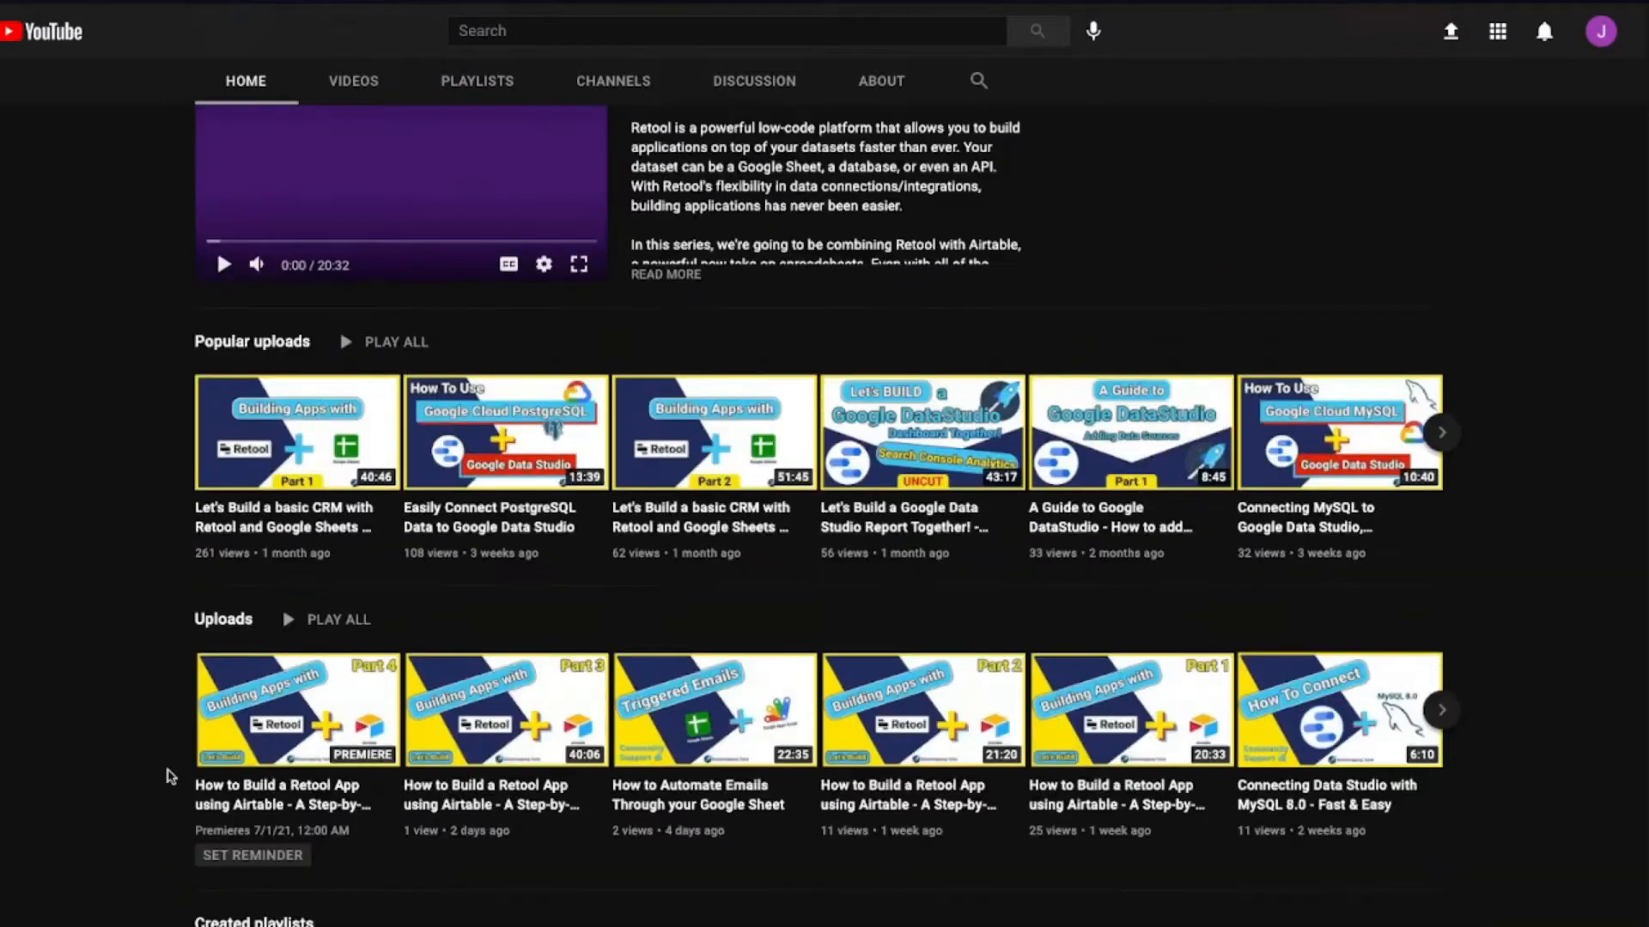
scroll(171, 777, up, 3)
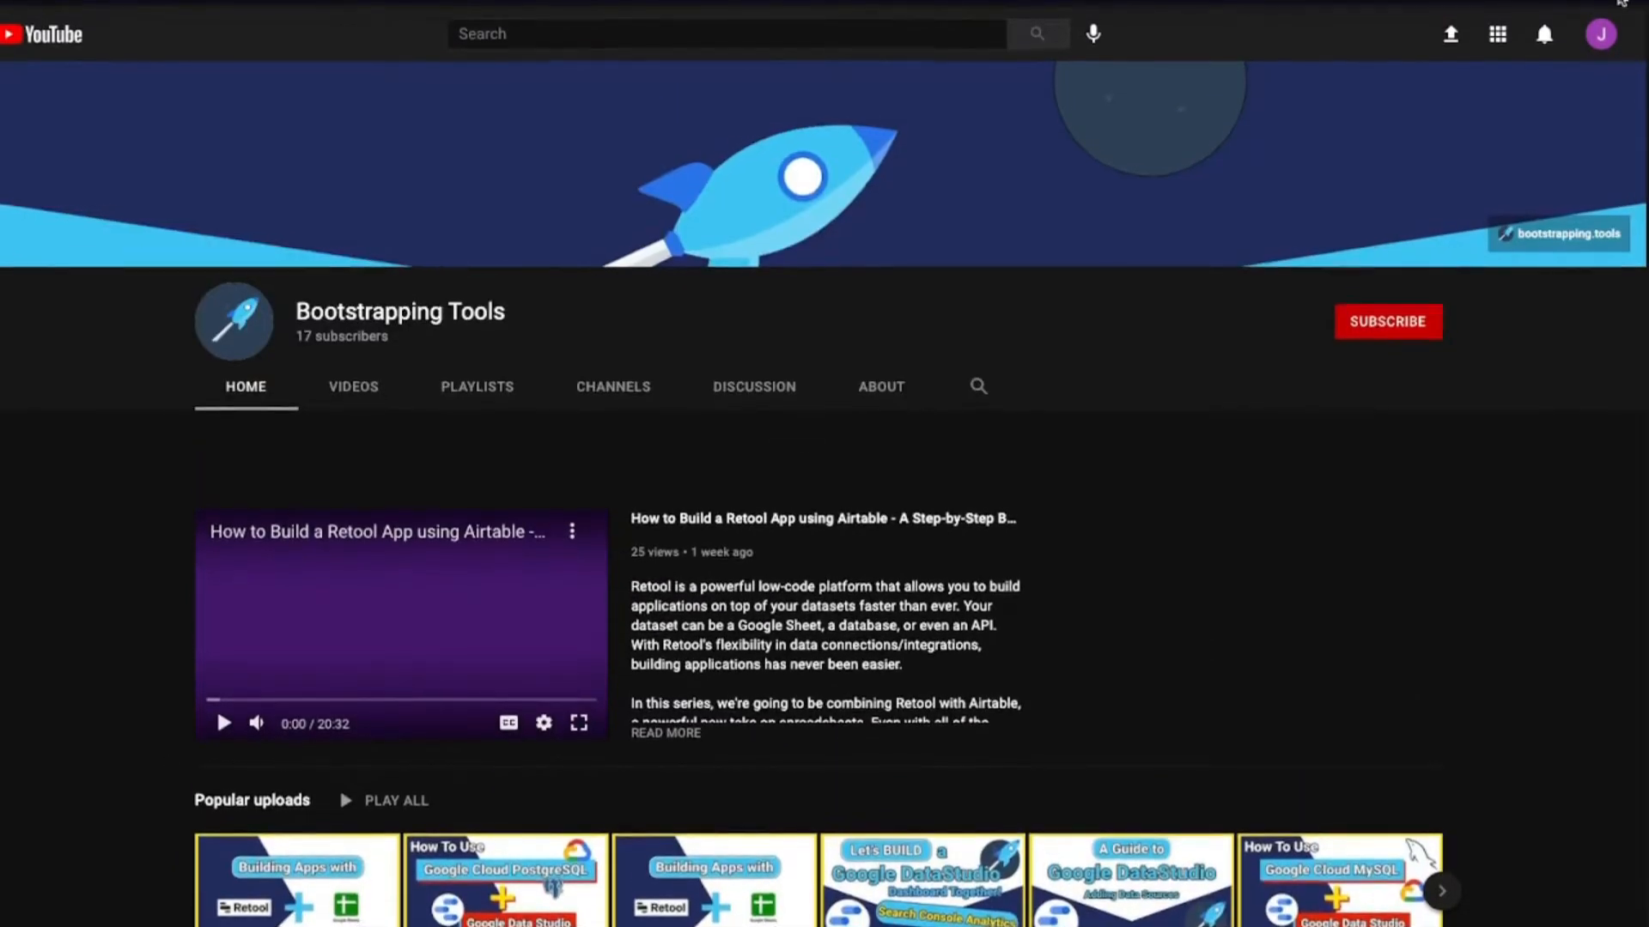
scroll(189, 764, down, 2)
scroll(194, 759, down, 5)
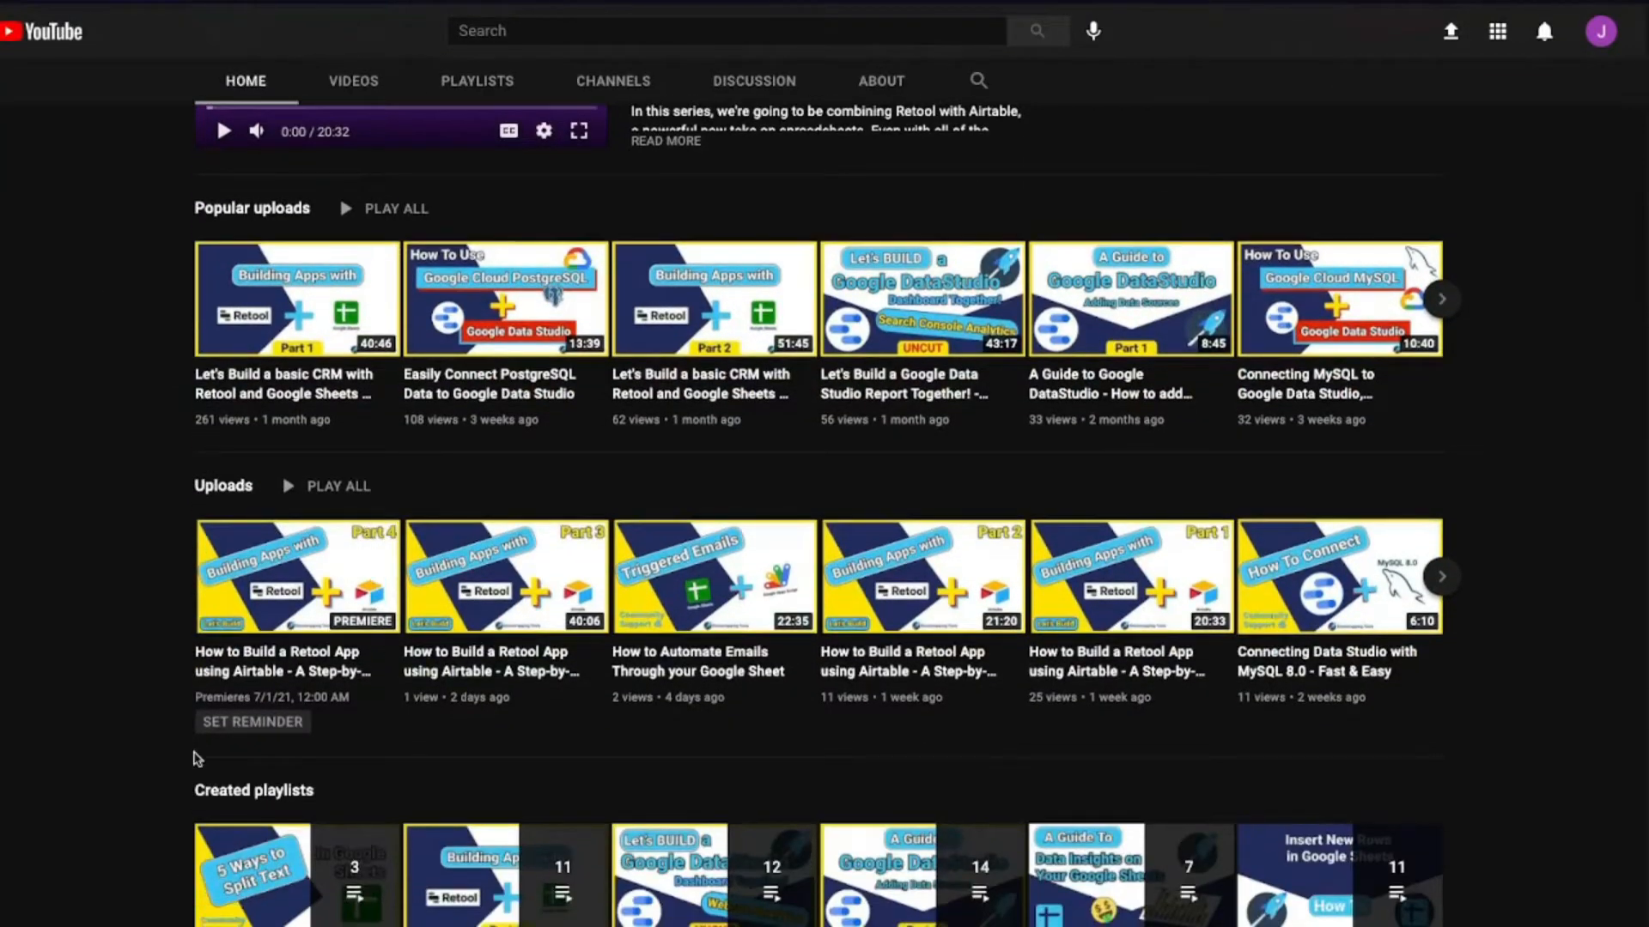
scroll(197, 758, down, 3)
scroll(194, 753, down, 1)
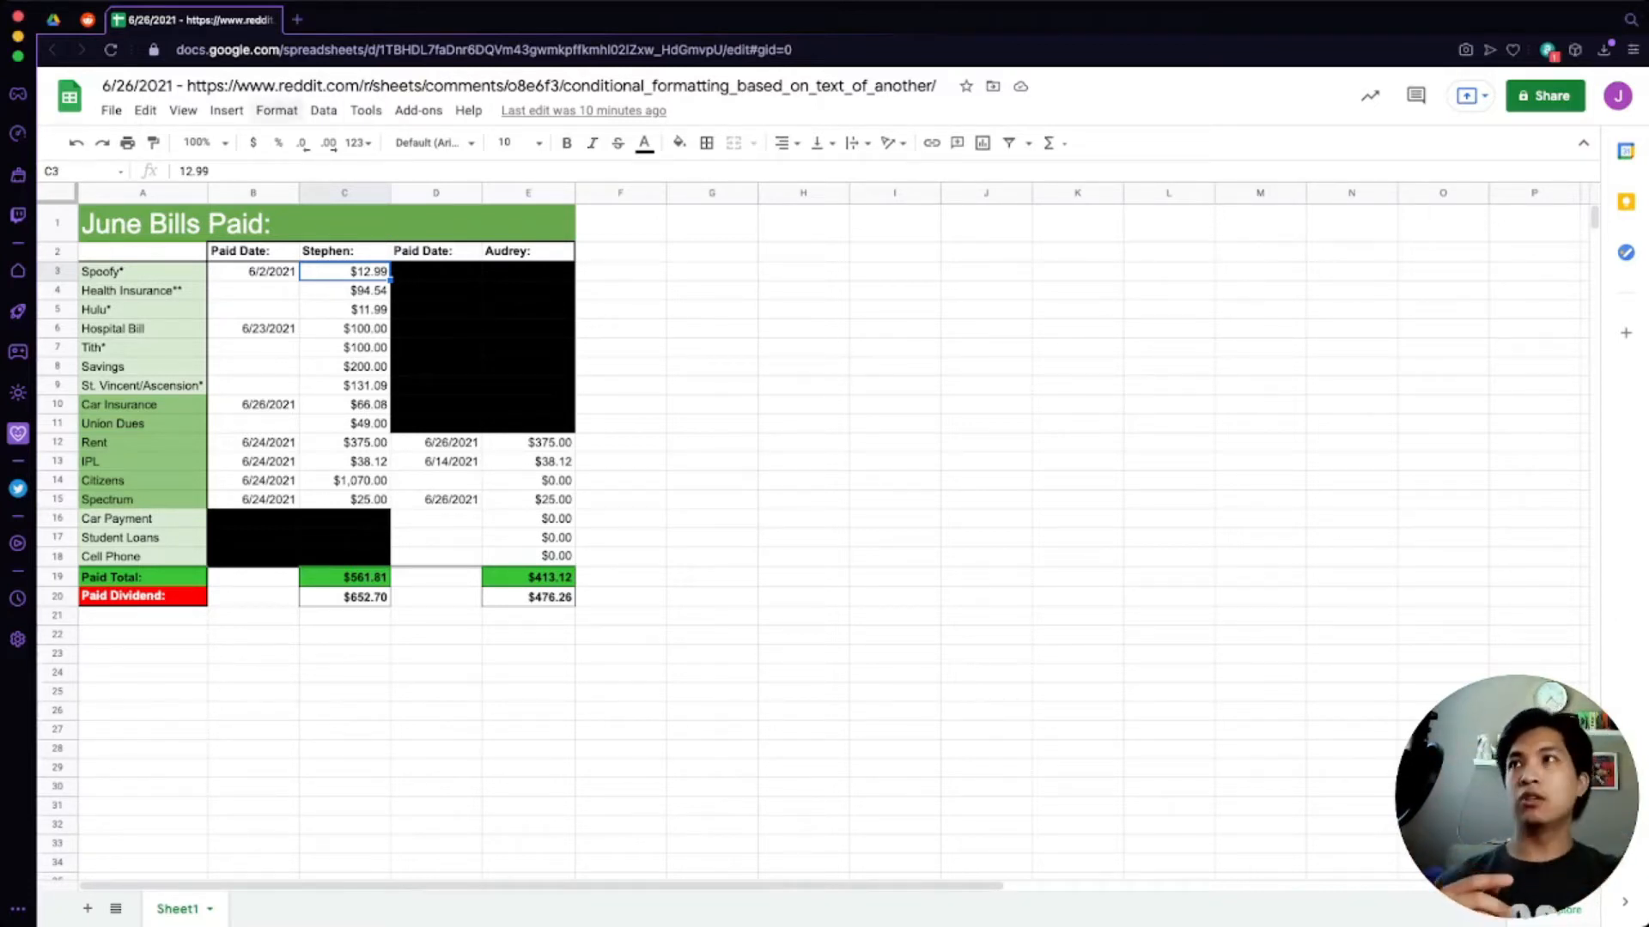
- Create a conditional formatting rule that applies to the range C3:C18
click(277, 110)
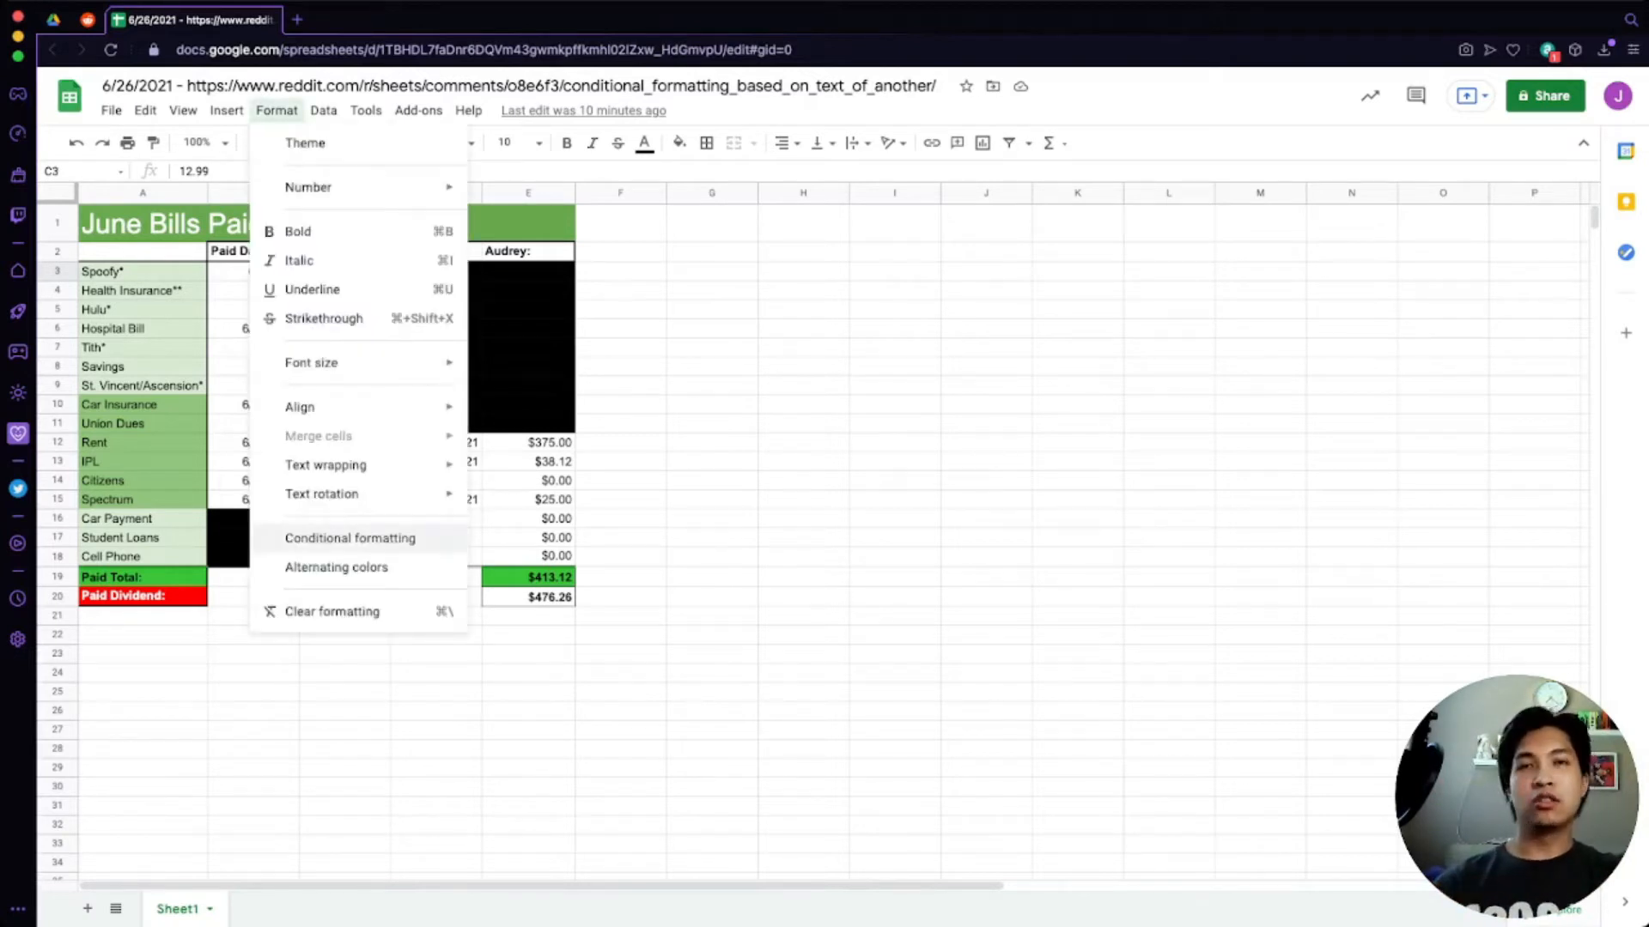
click(349, 538)
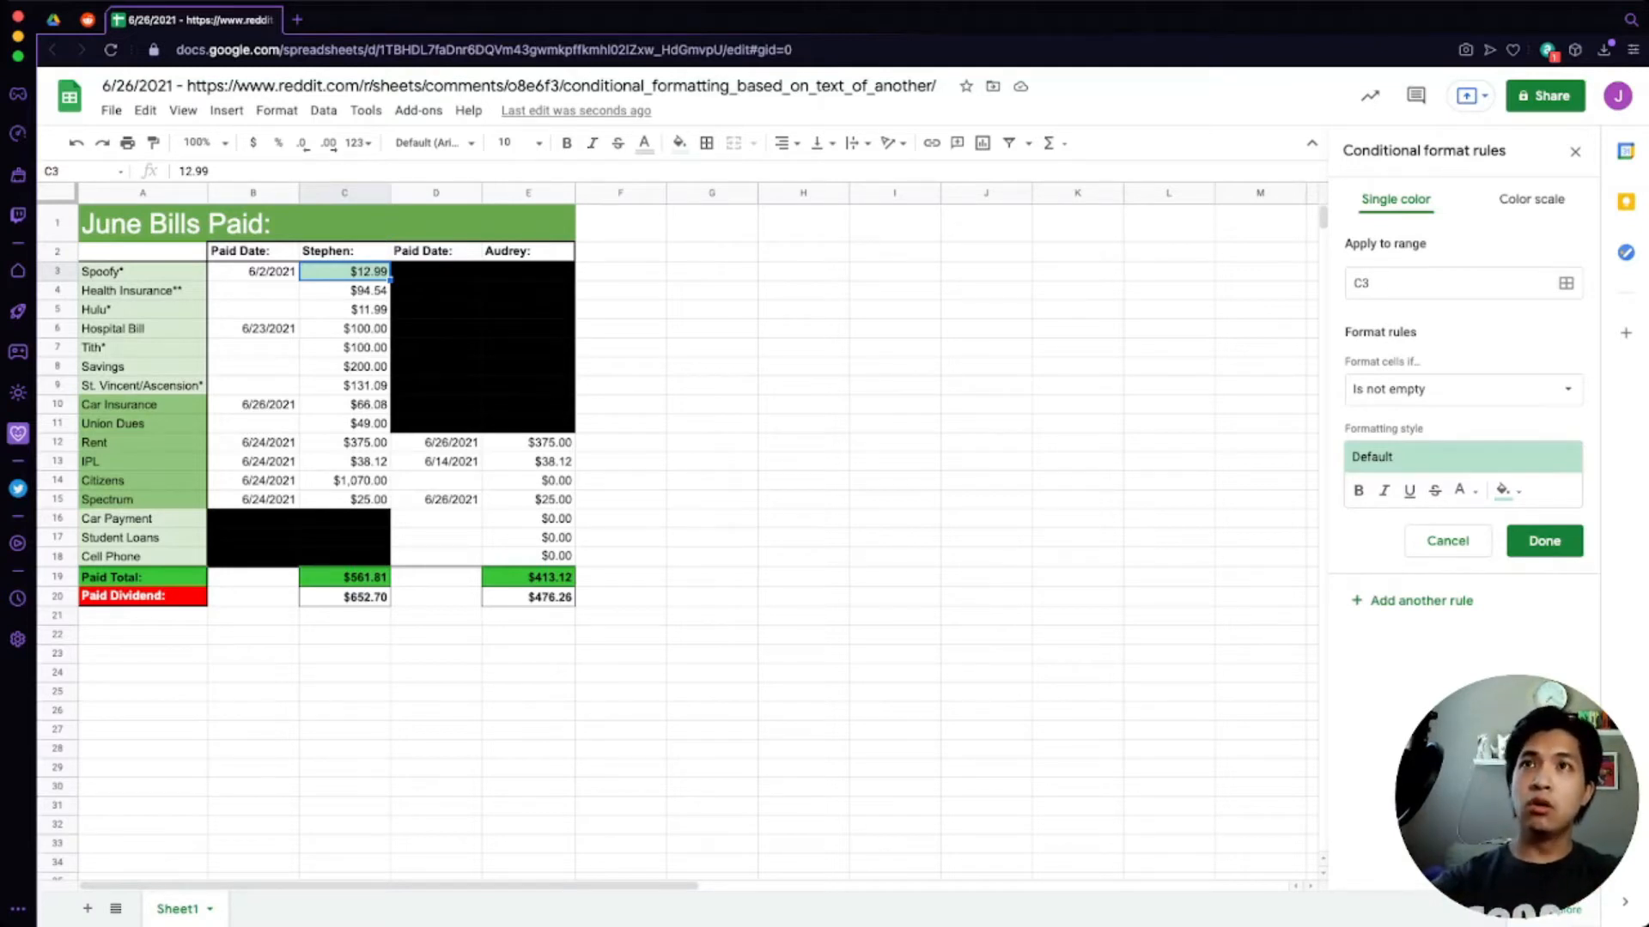
click(1425, 283)
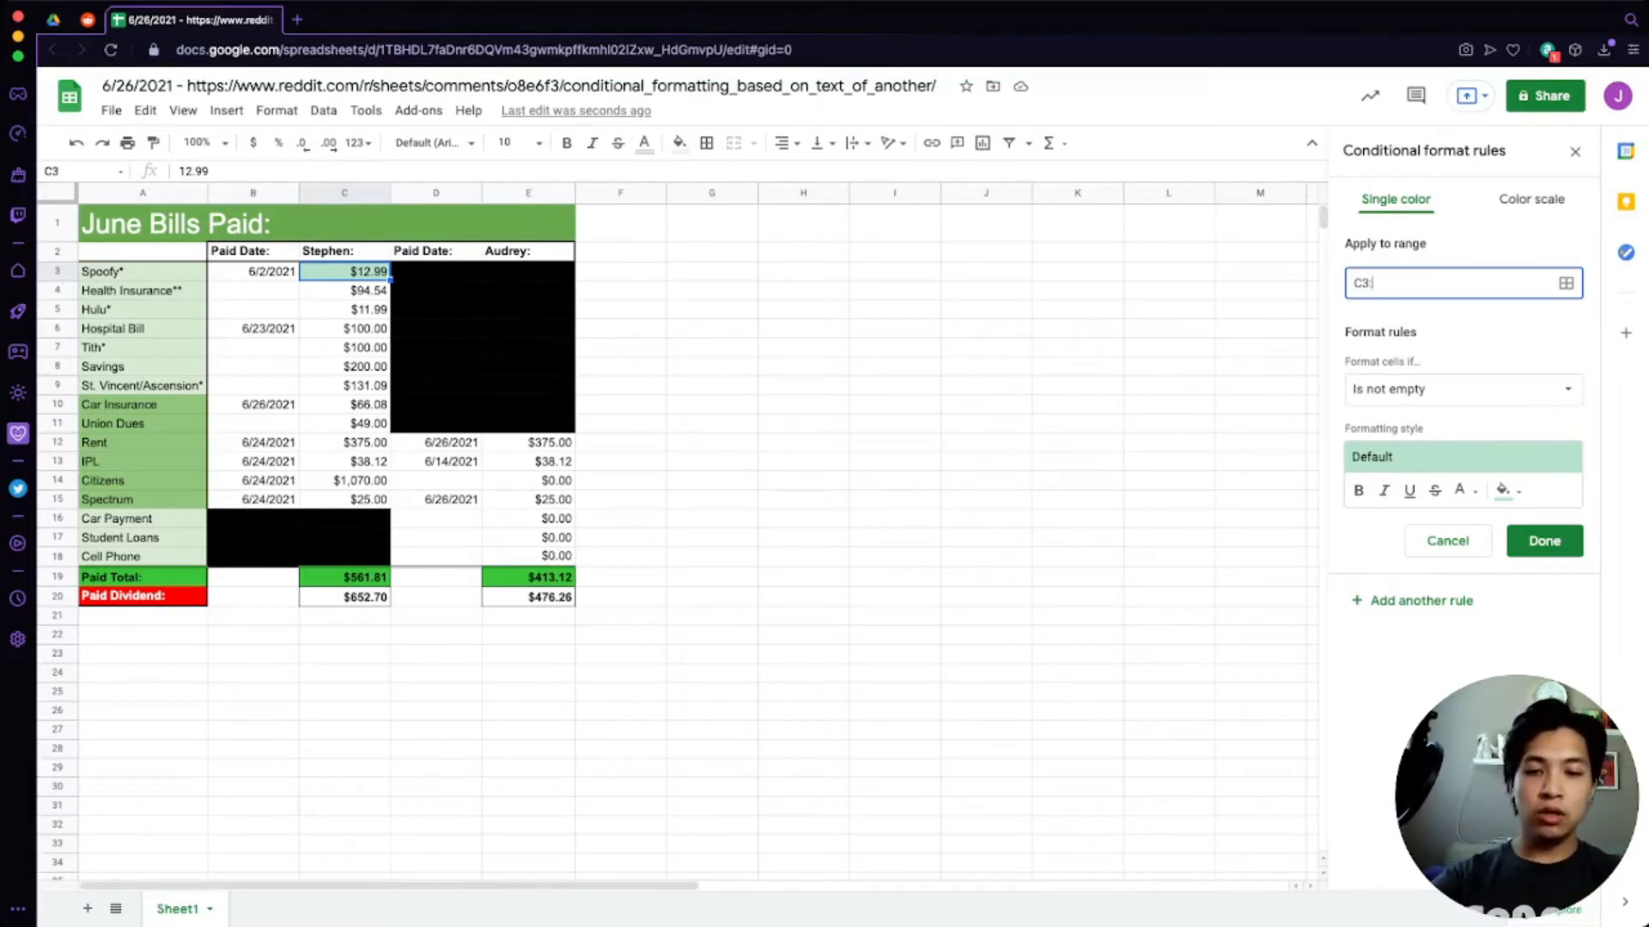
text(C18)
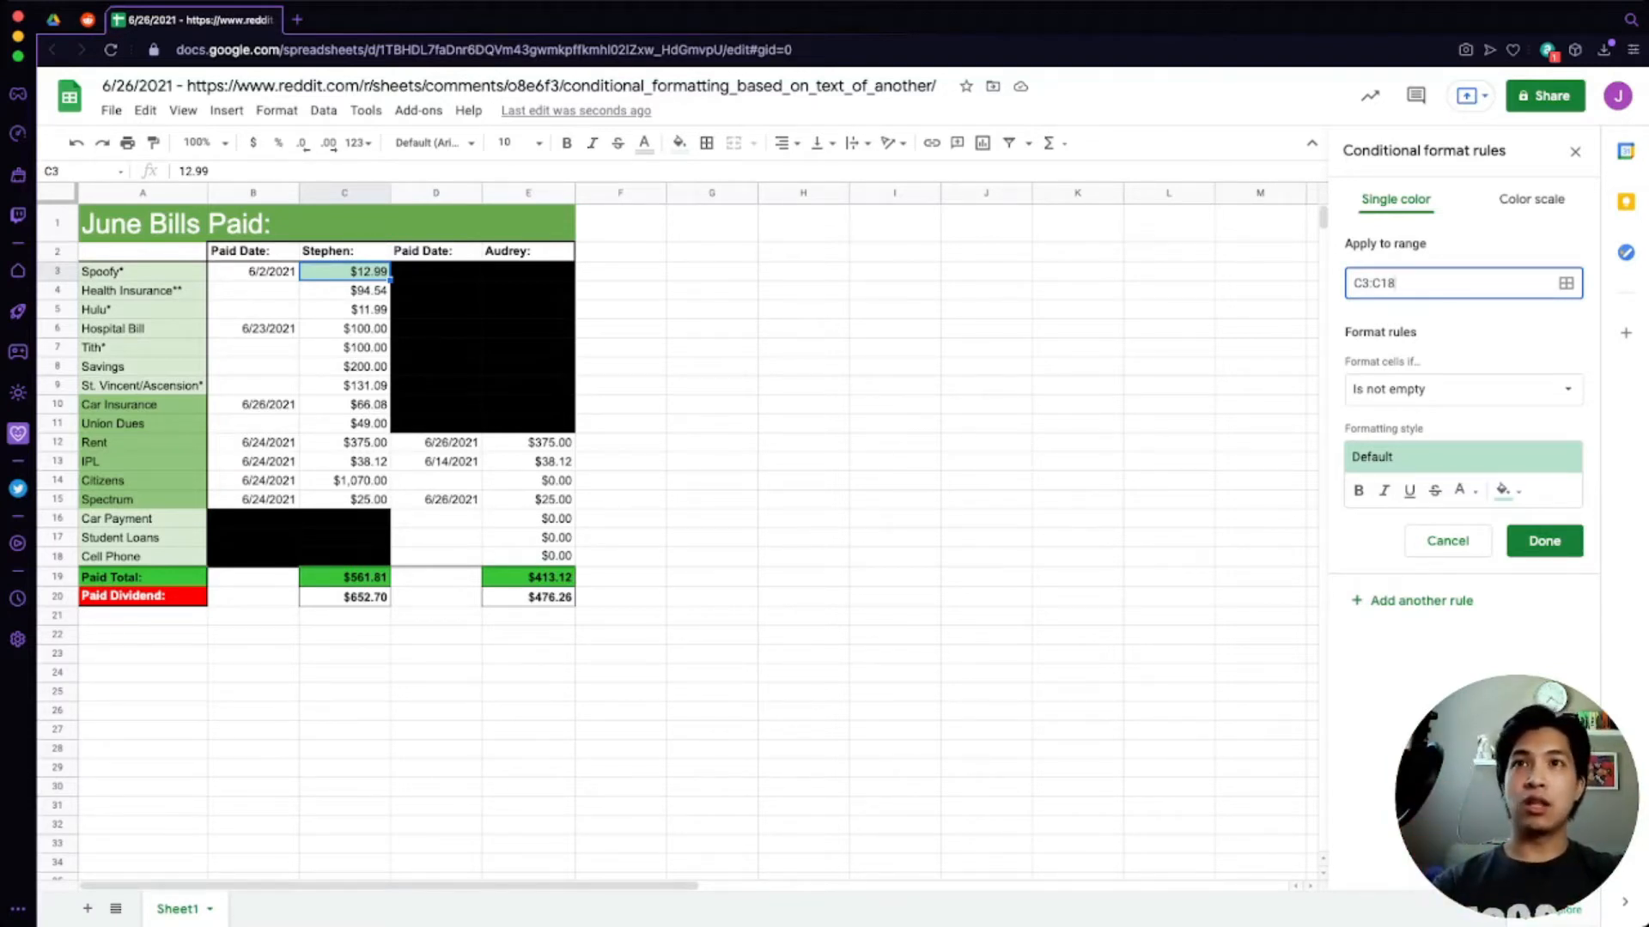
key(Return)
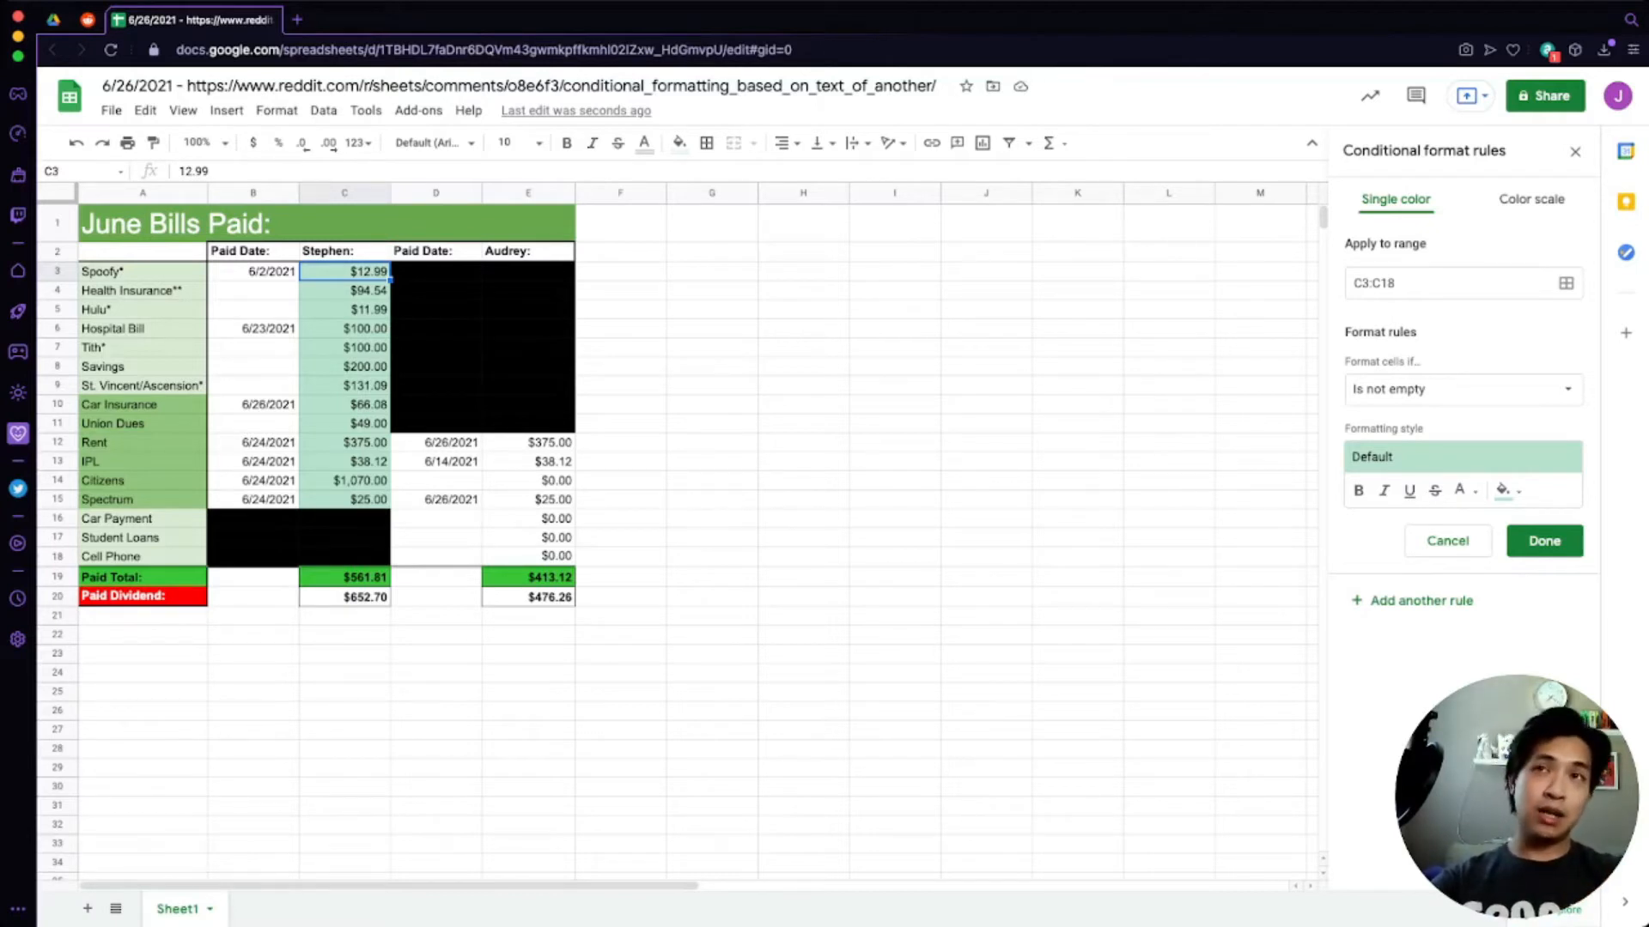
- Switch the rule's condition to a custom formula and begin it with =AND($B:$B="", as the first test
click(1463, 390)
scroll(1451, 770, down, 1)
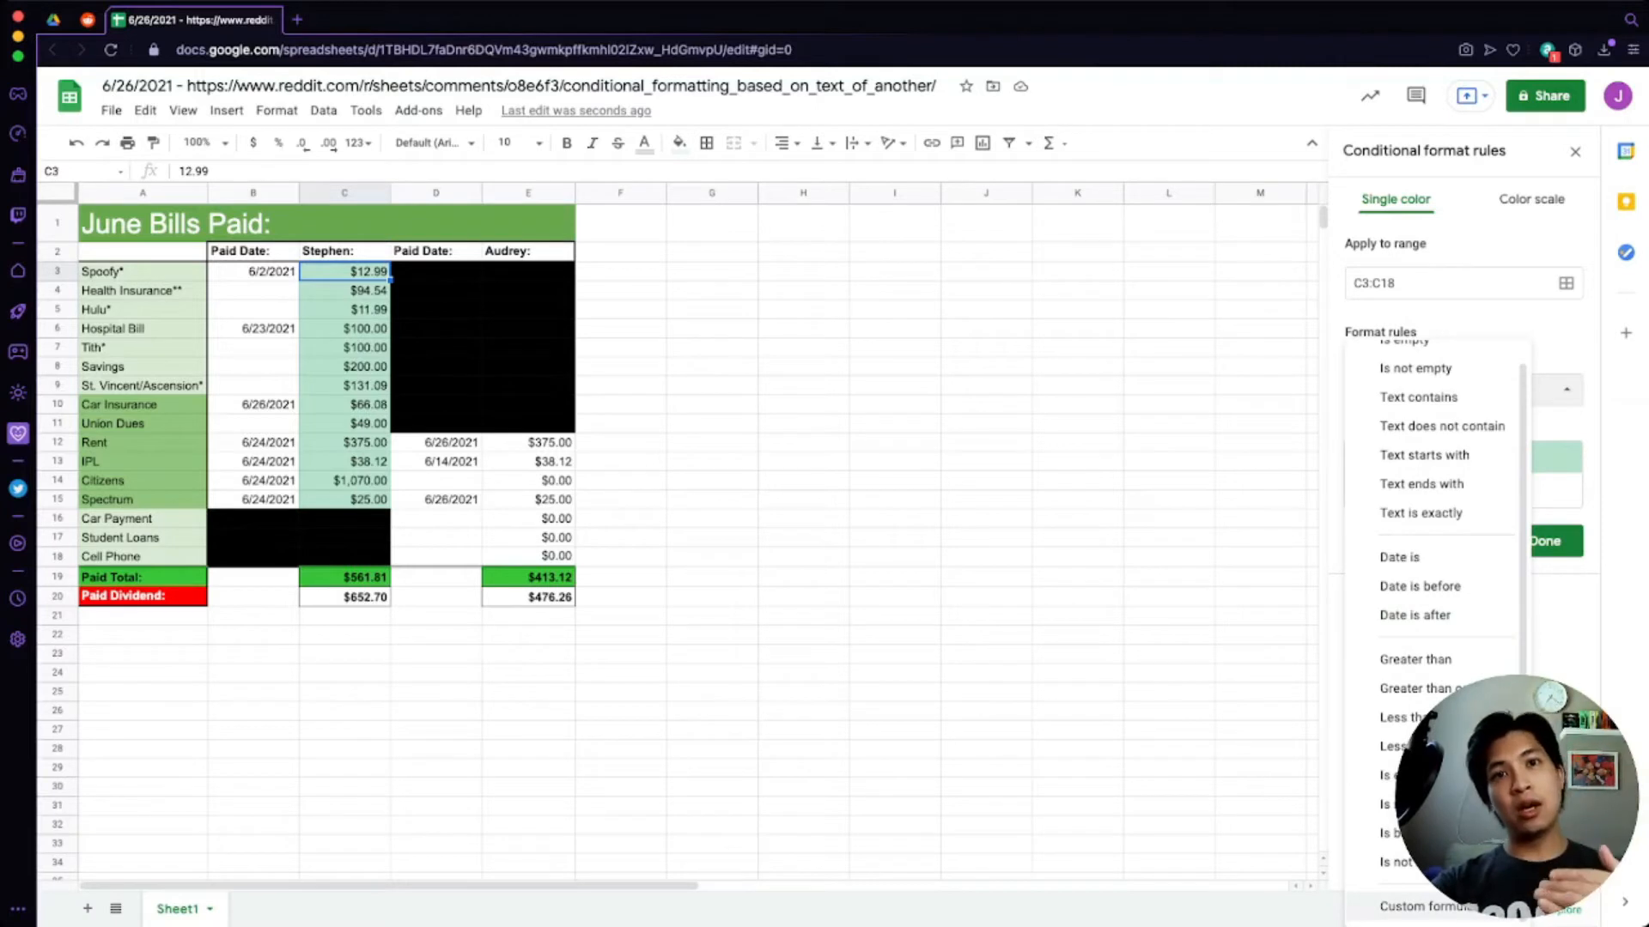
click(1412, 906)
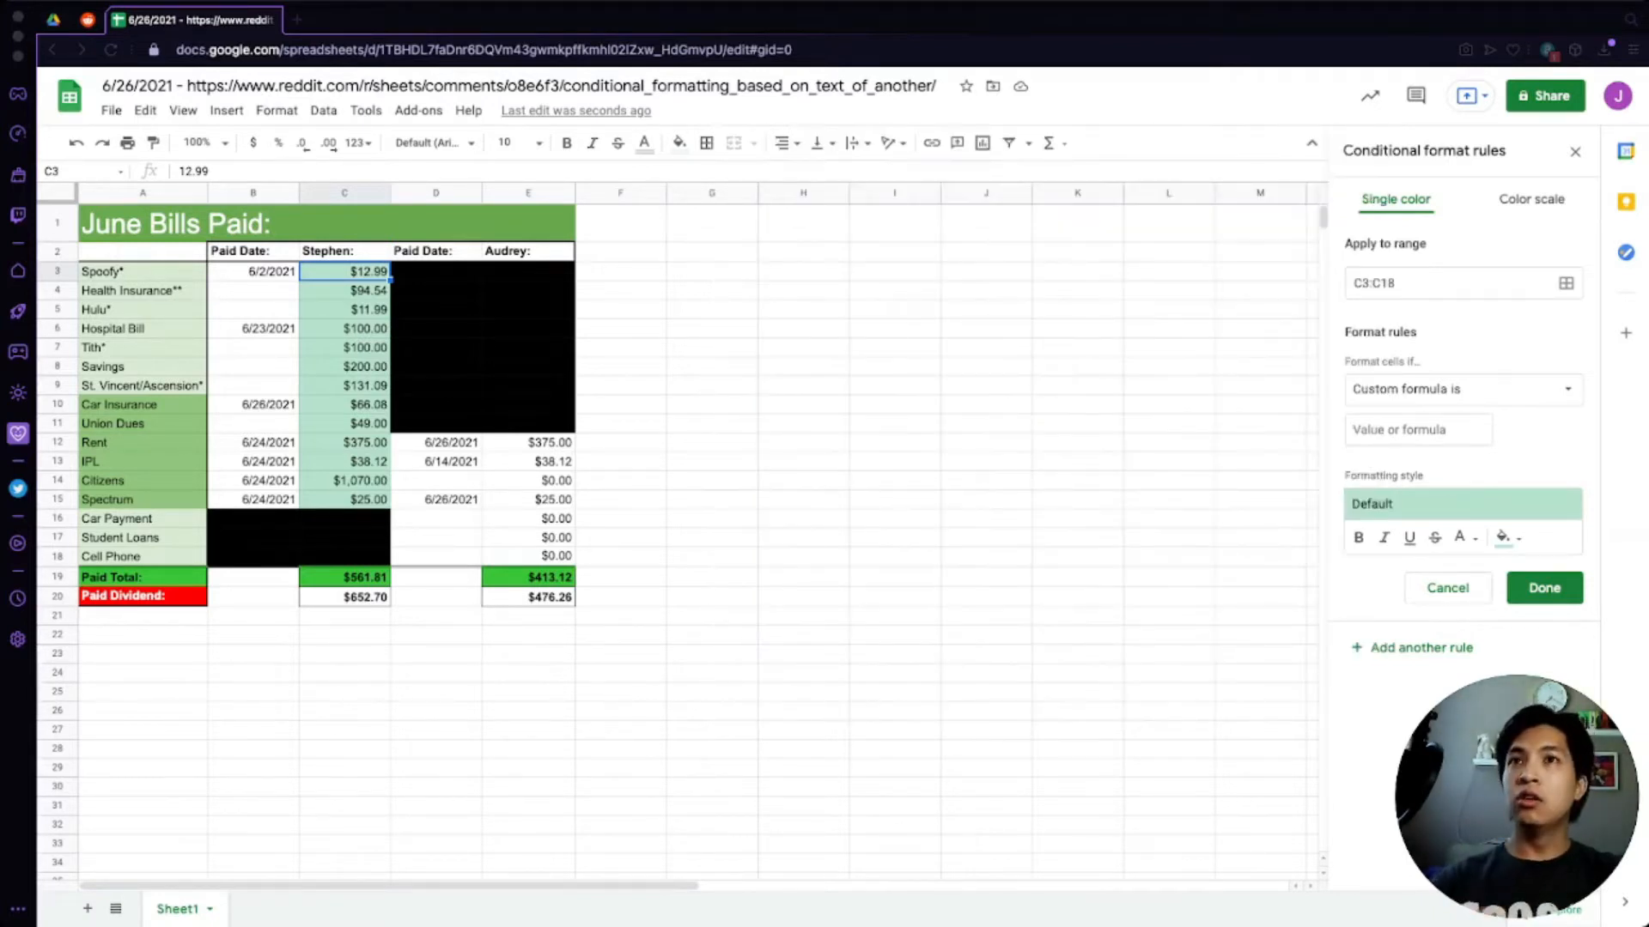
click(1418, 430)
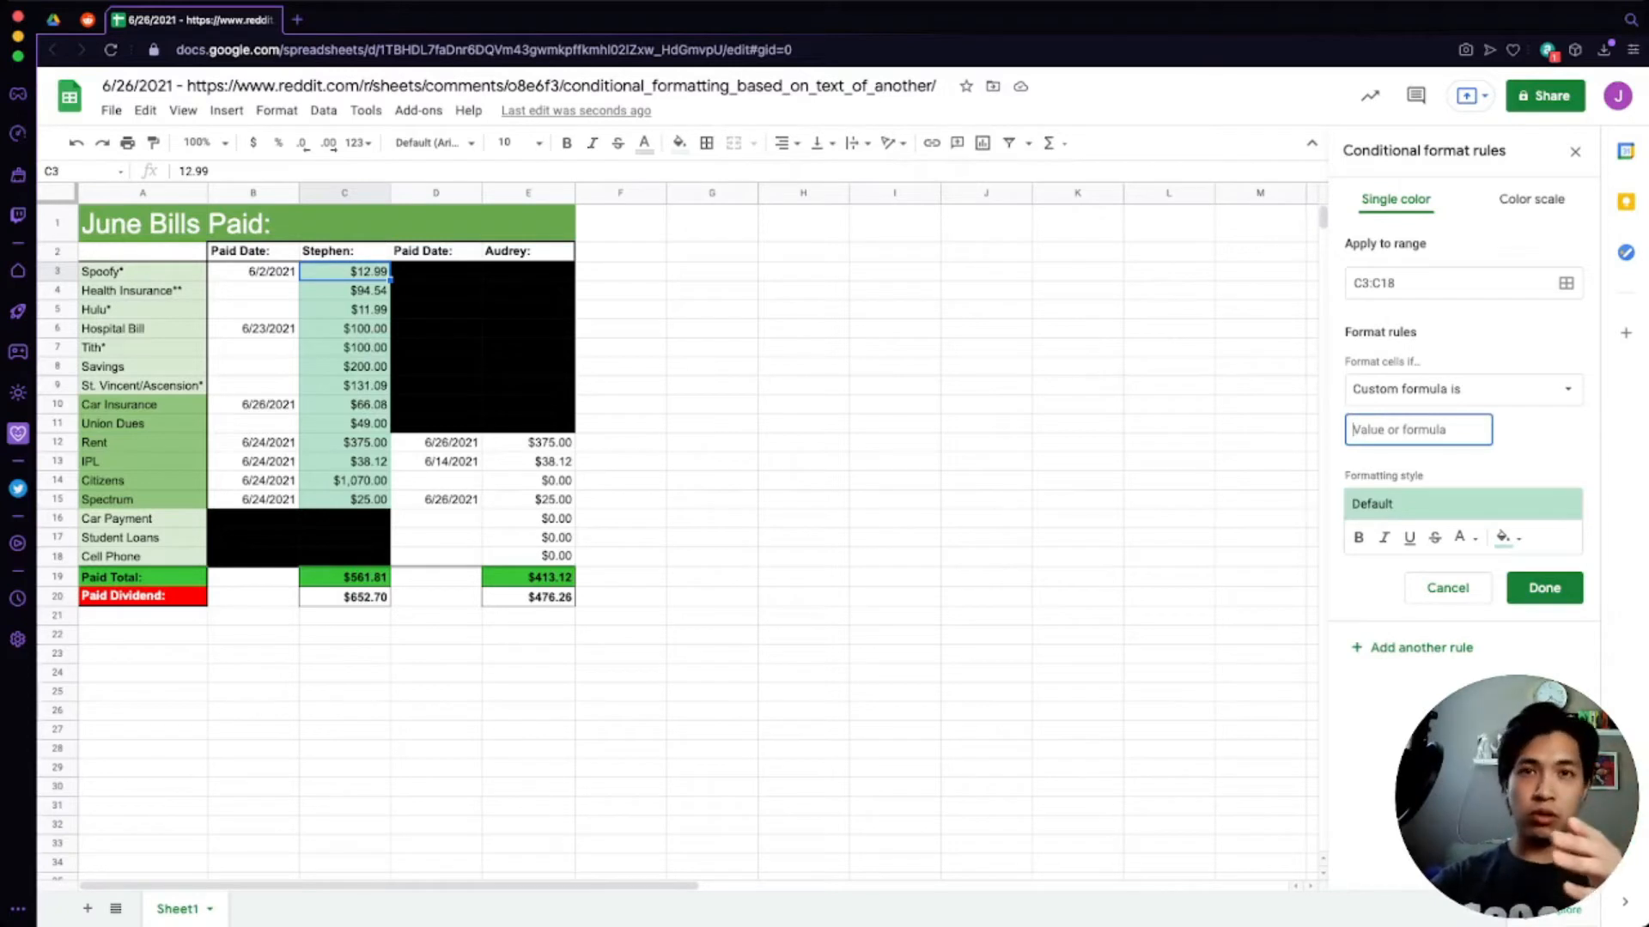
text(=AND)
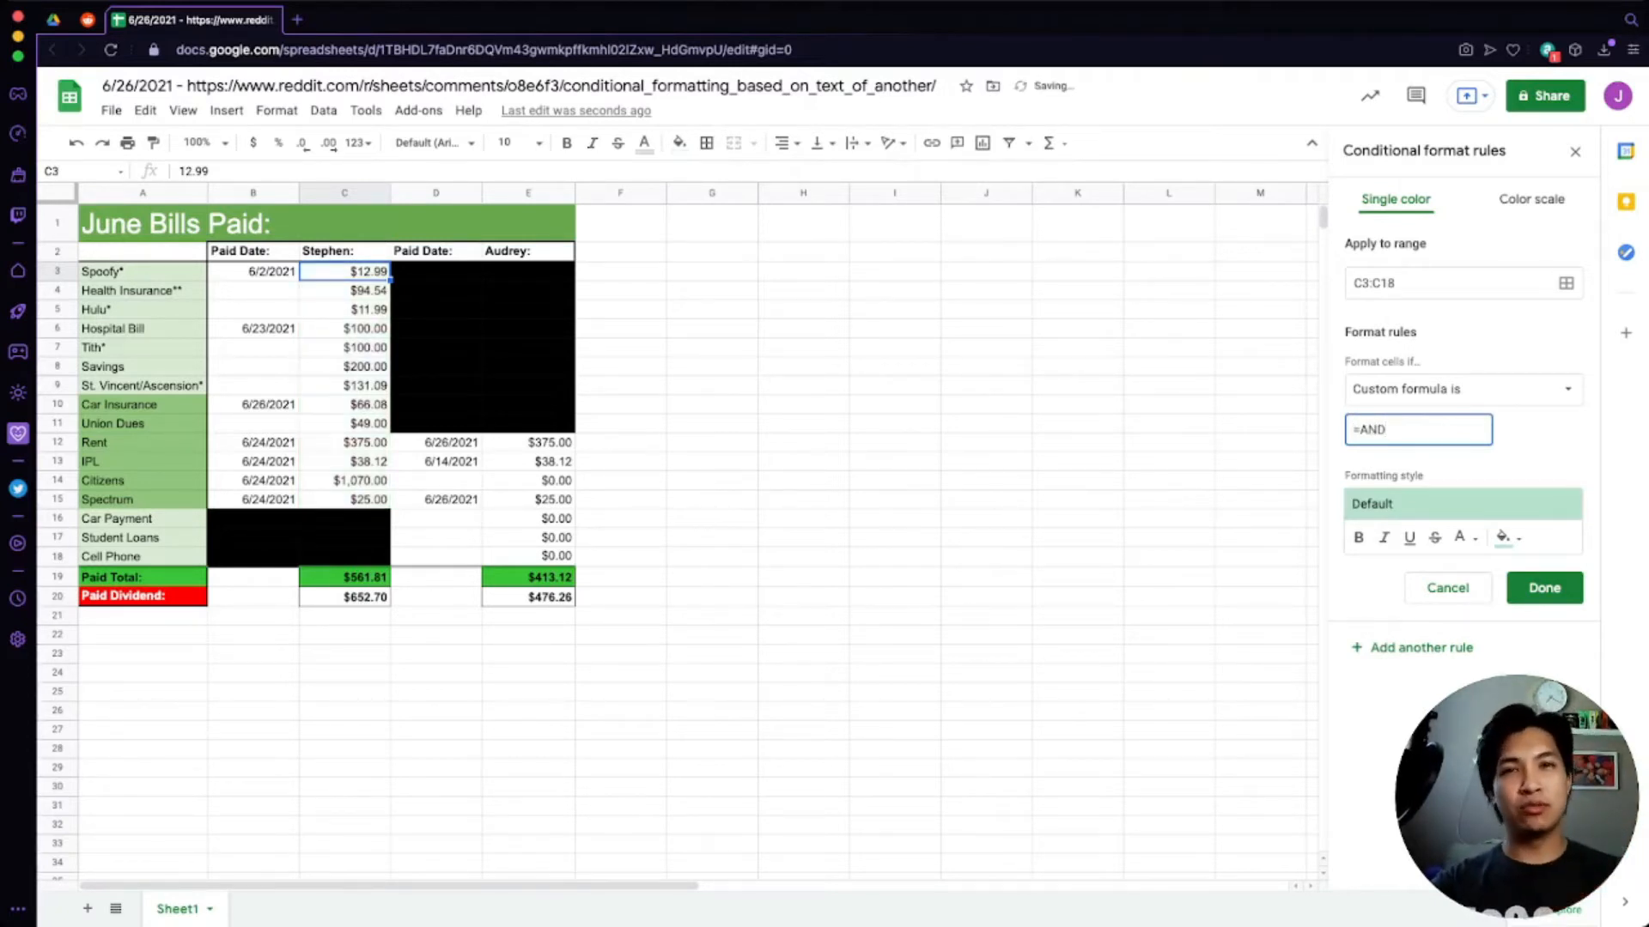
text(()
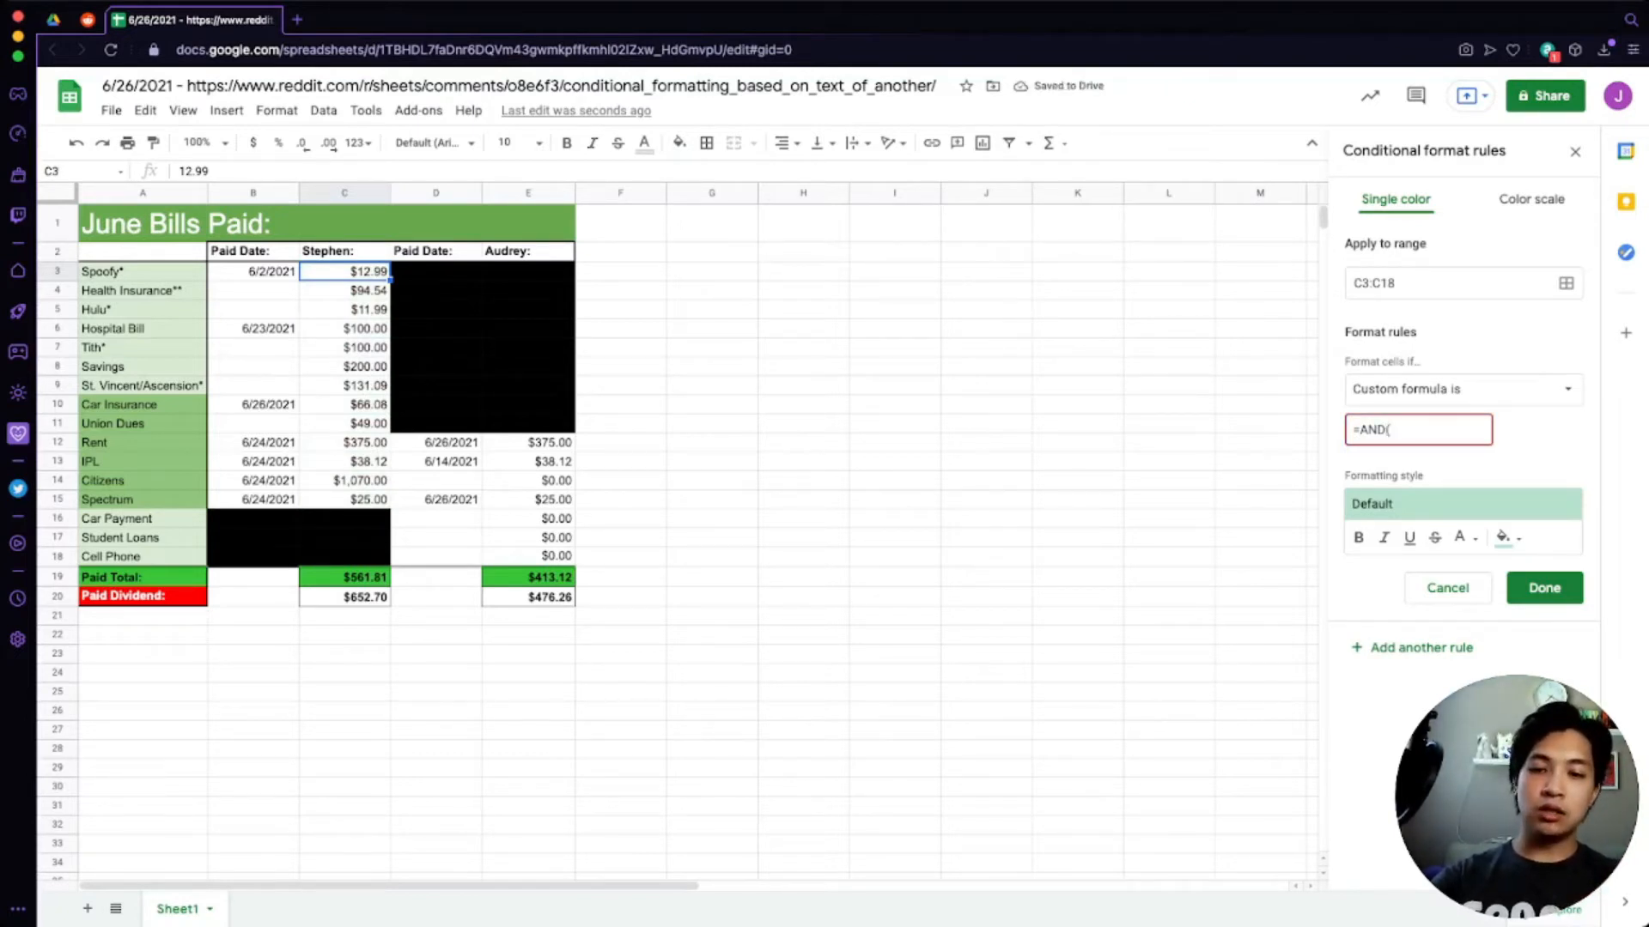
text($B:$B)
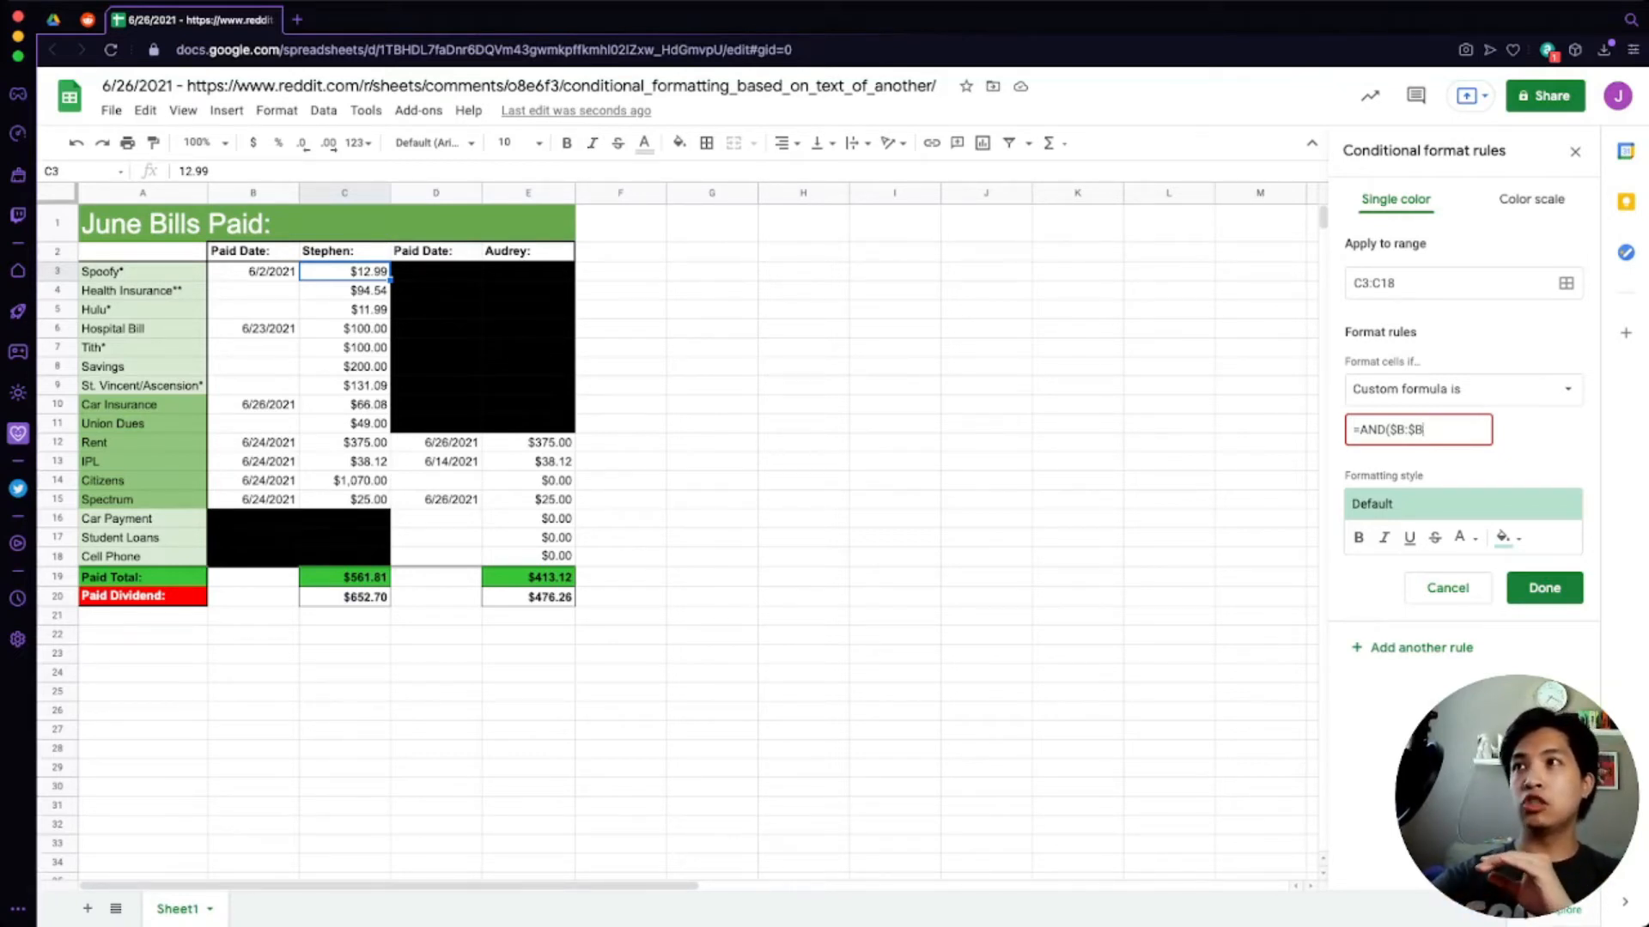
text(=")
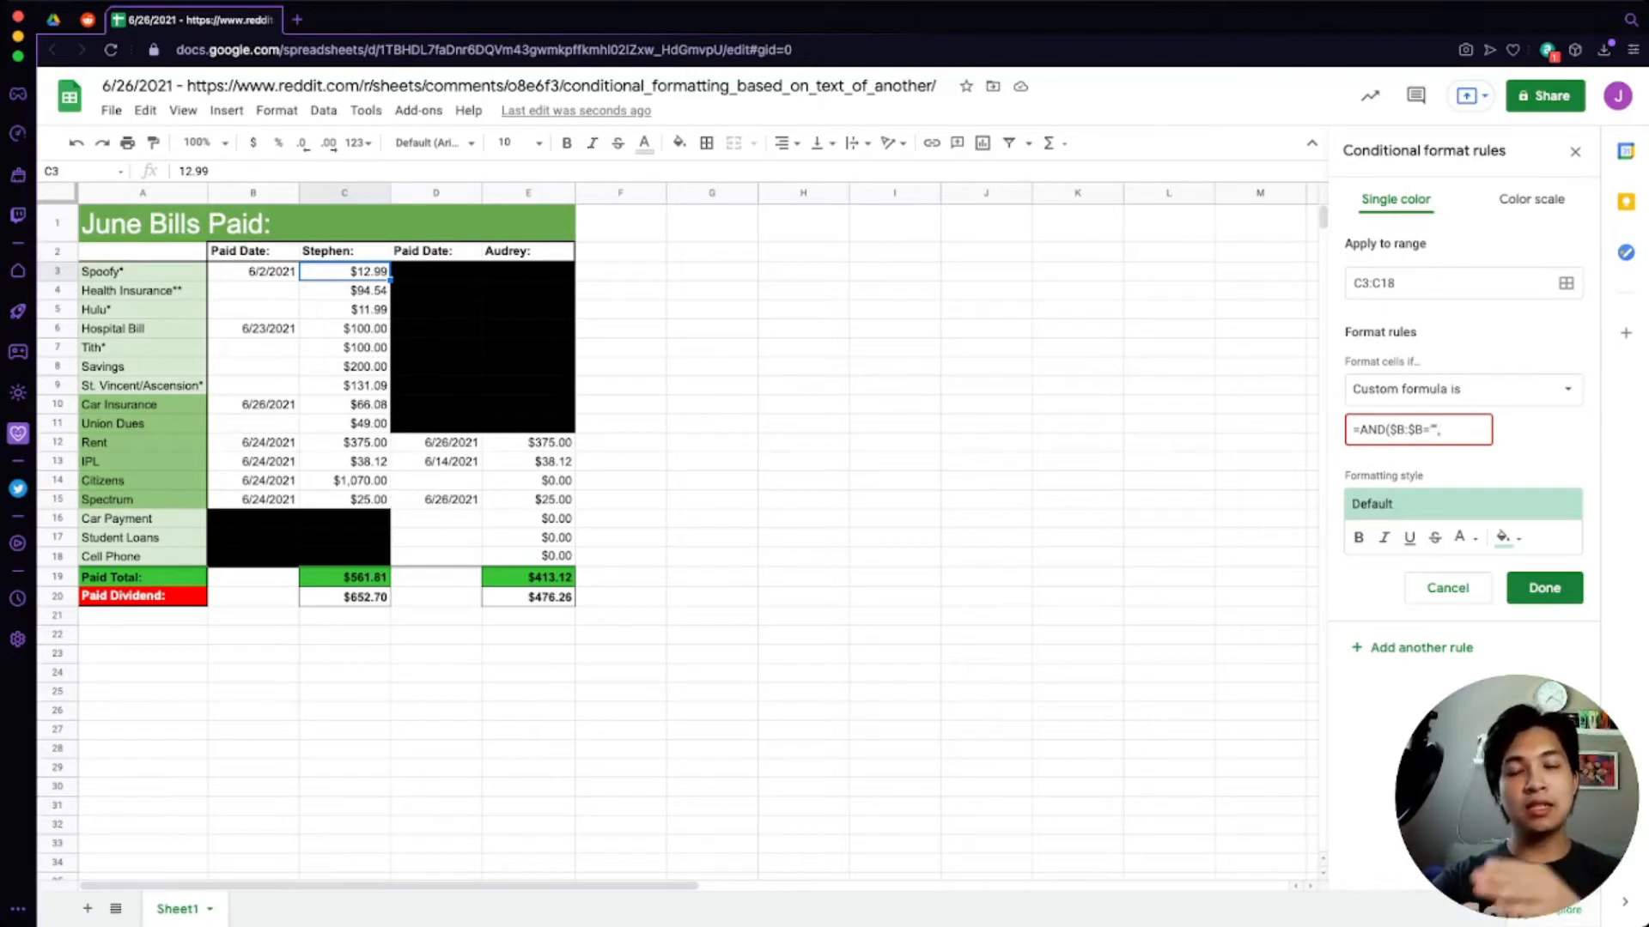
text(",)
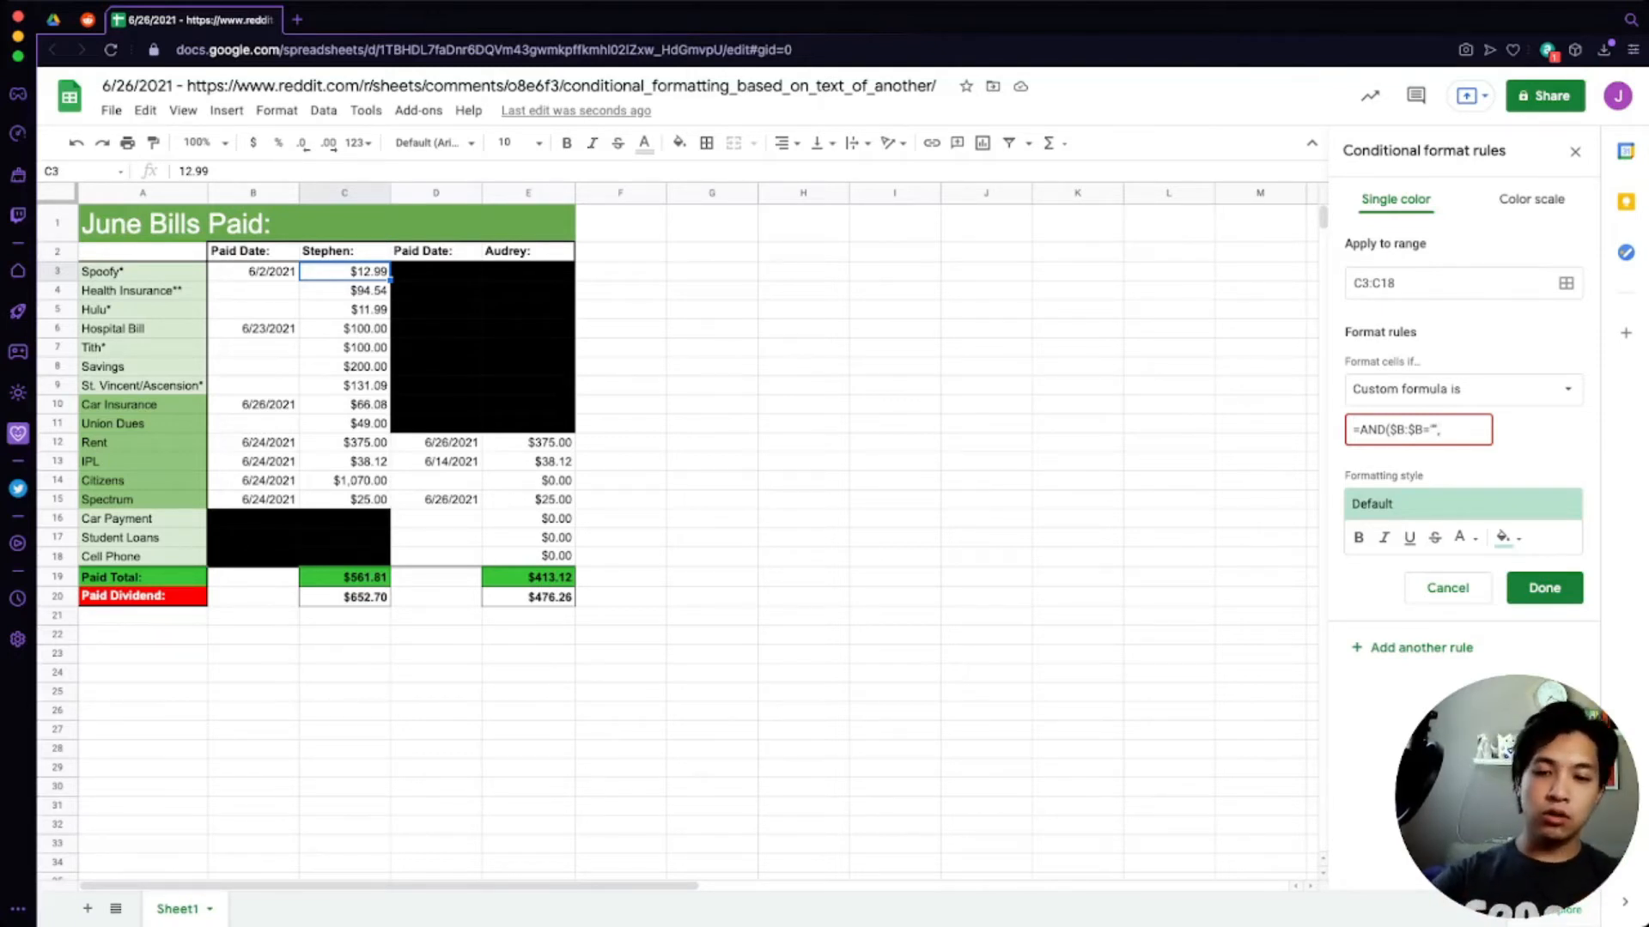
- Complete the AND formula with the tests $C:$C<>"" and $C:$C<>0, and apply it
text($C:$C)
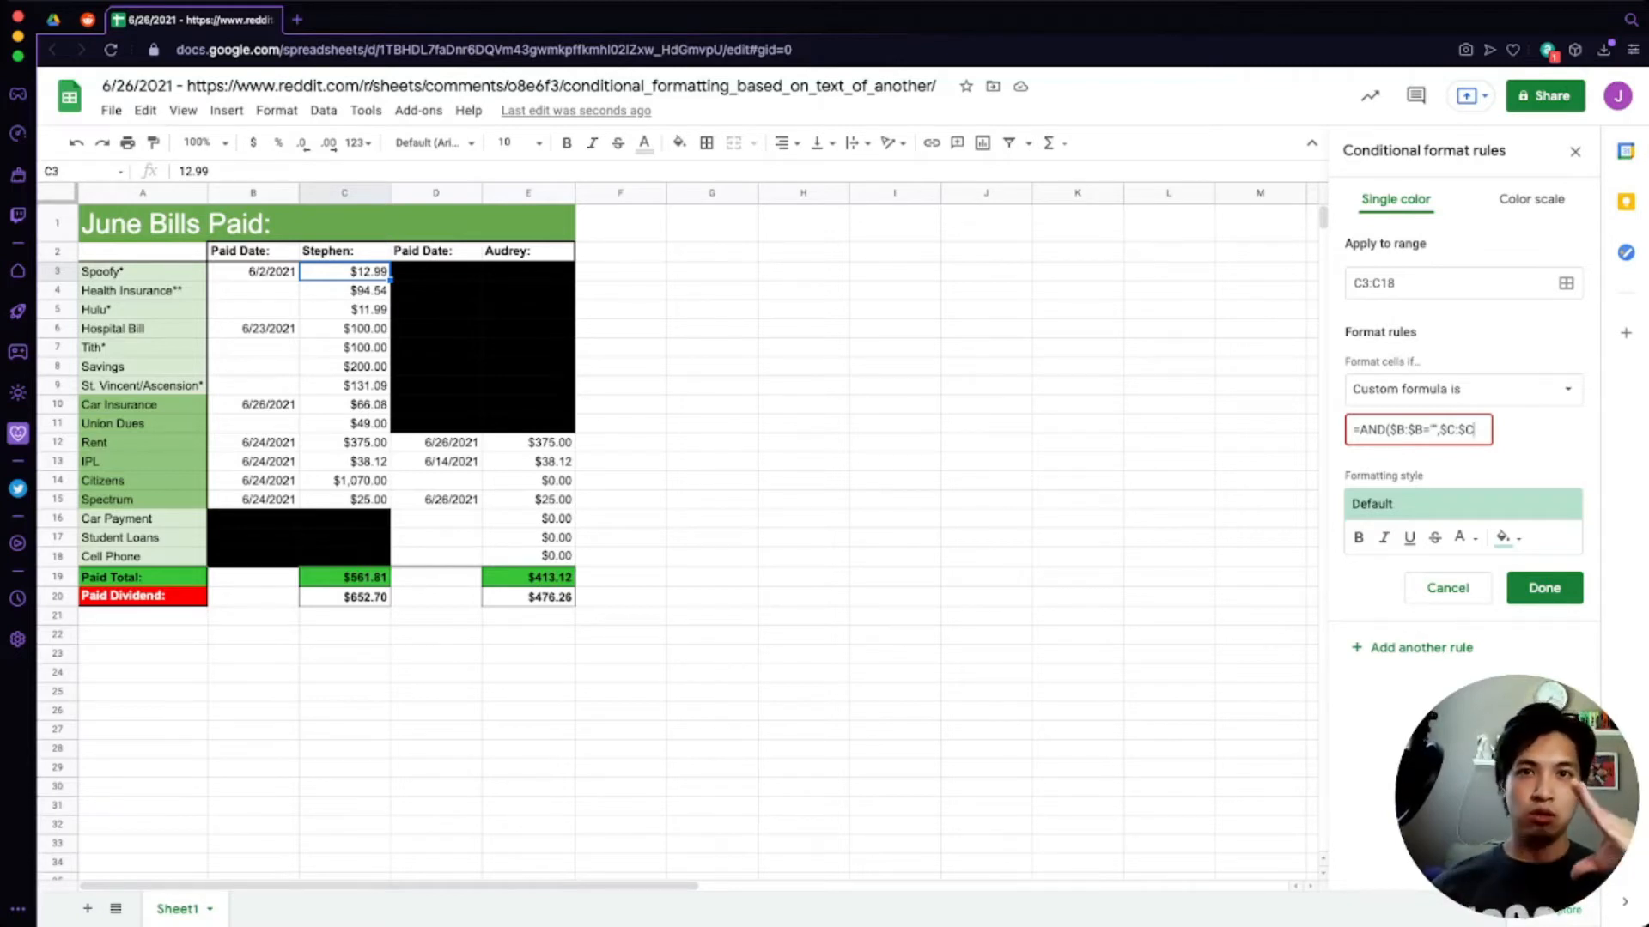
text(<>)
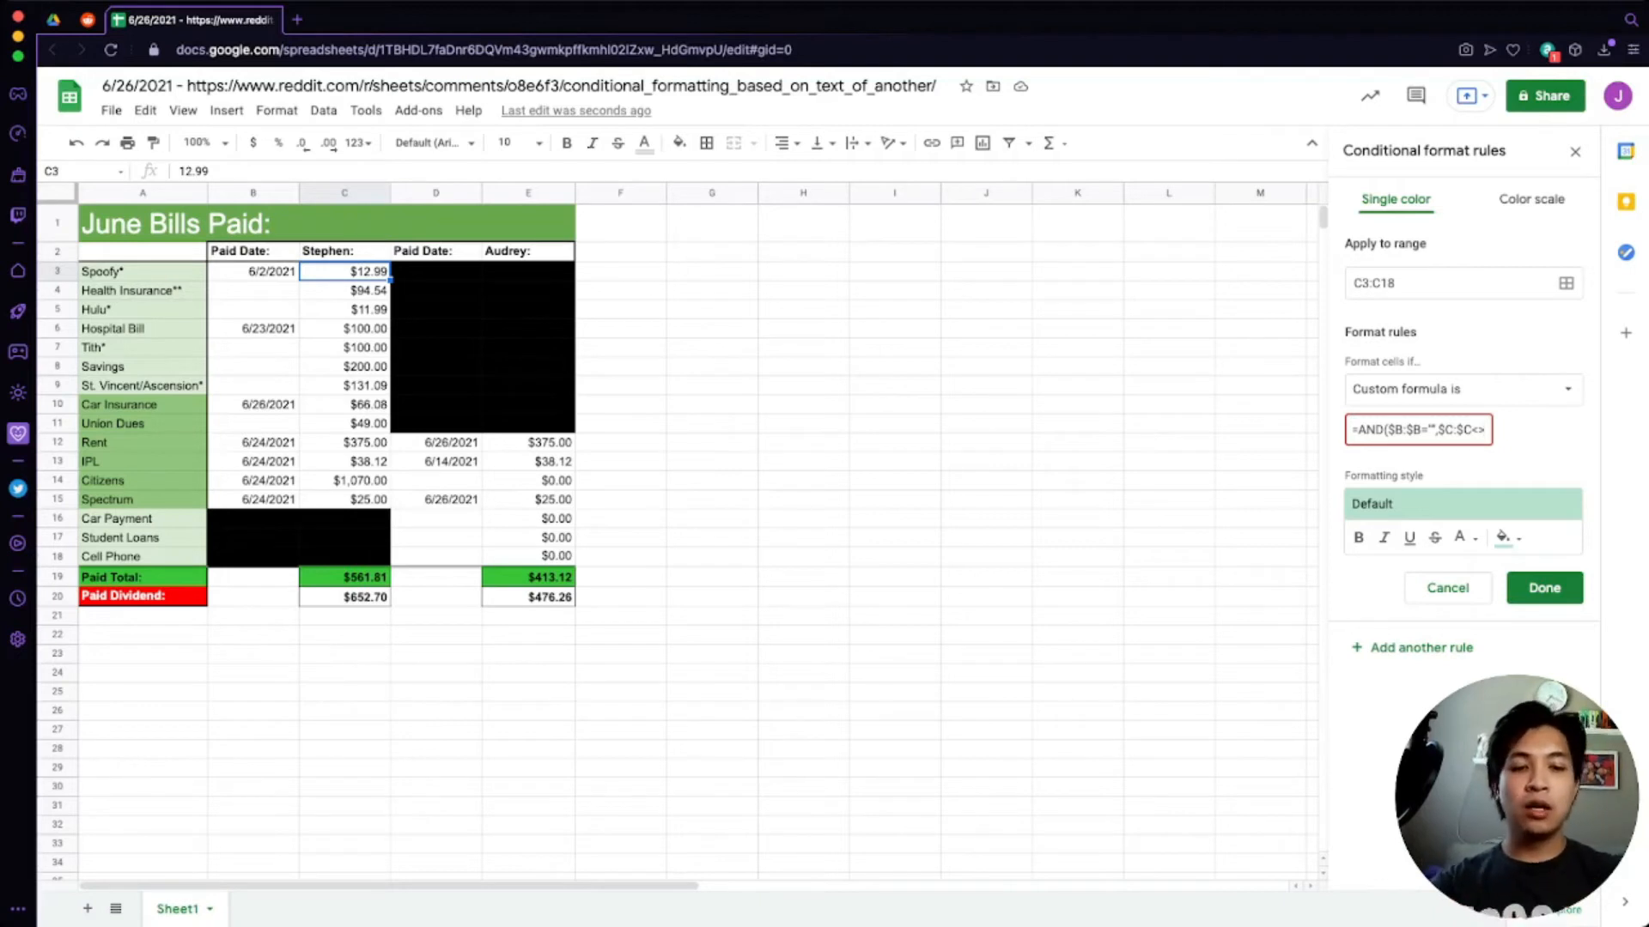
text("",$)
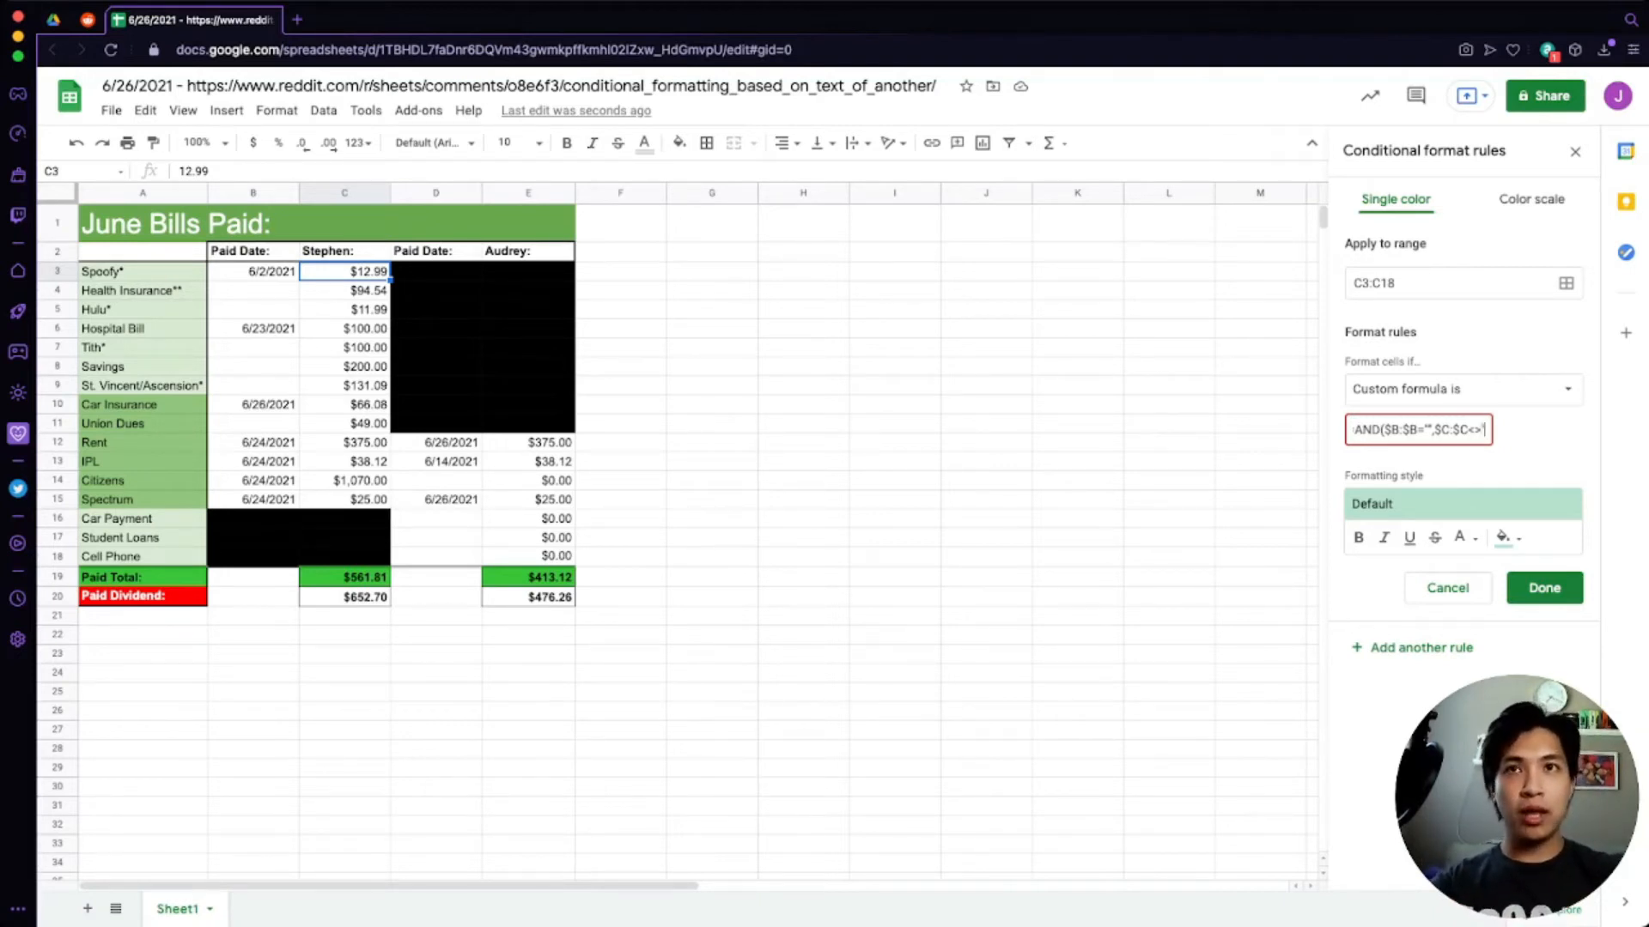
text(C:$)
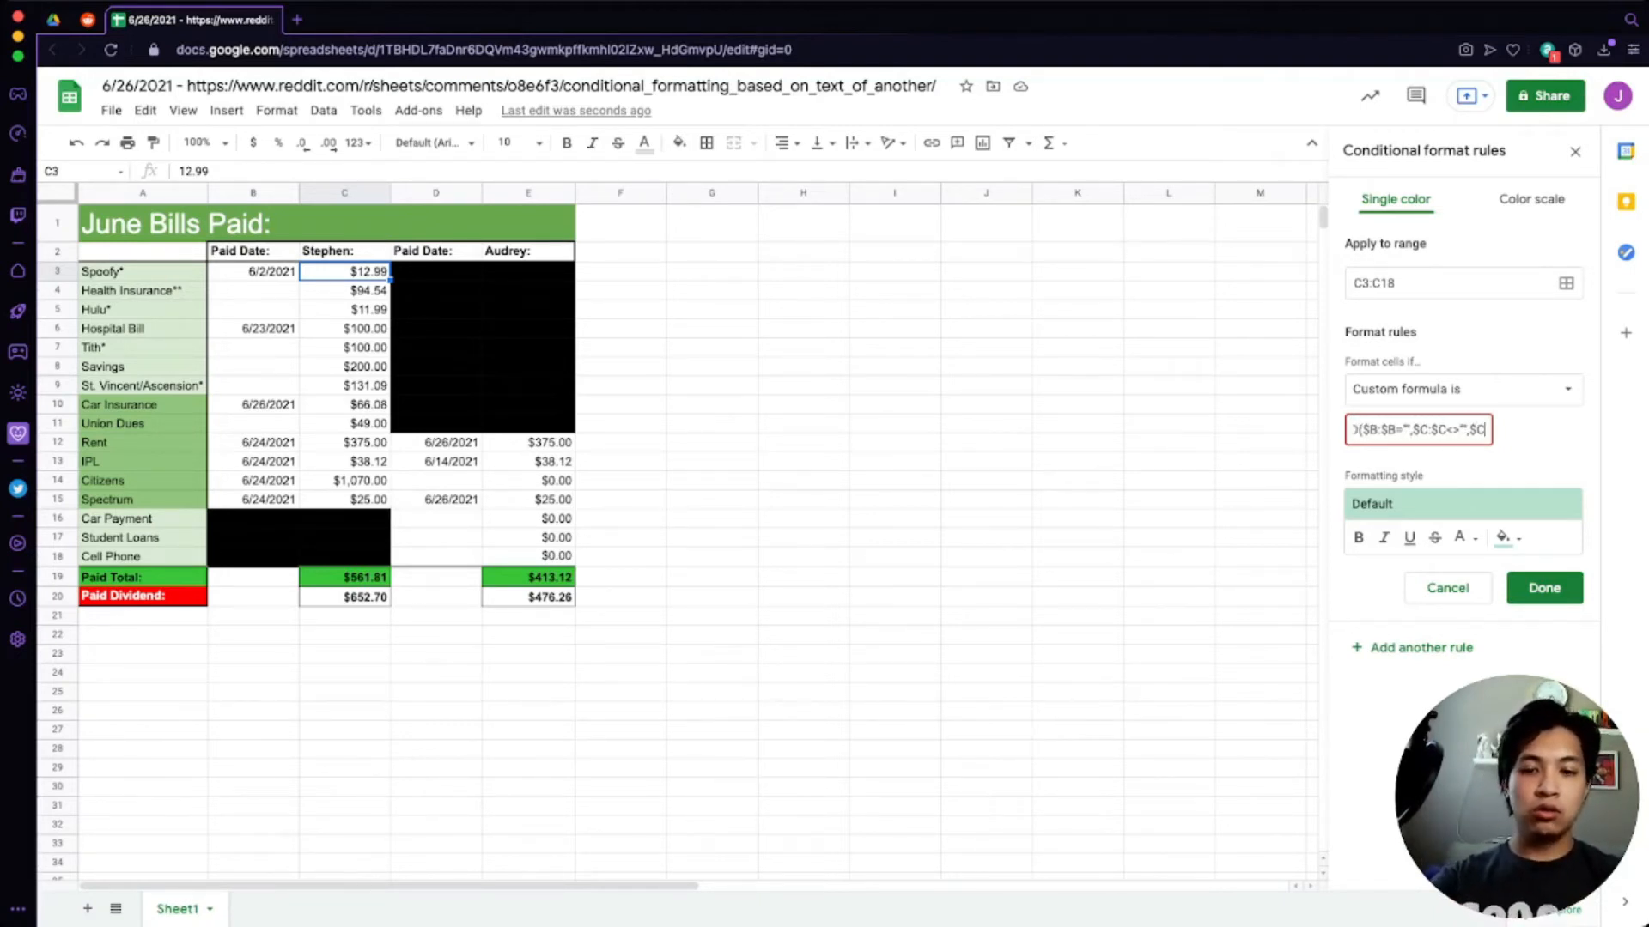
text(C=0)
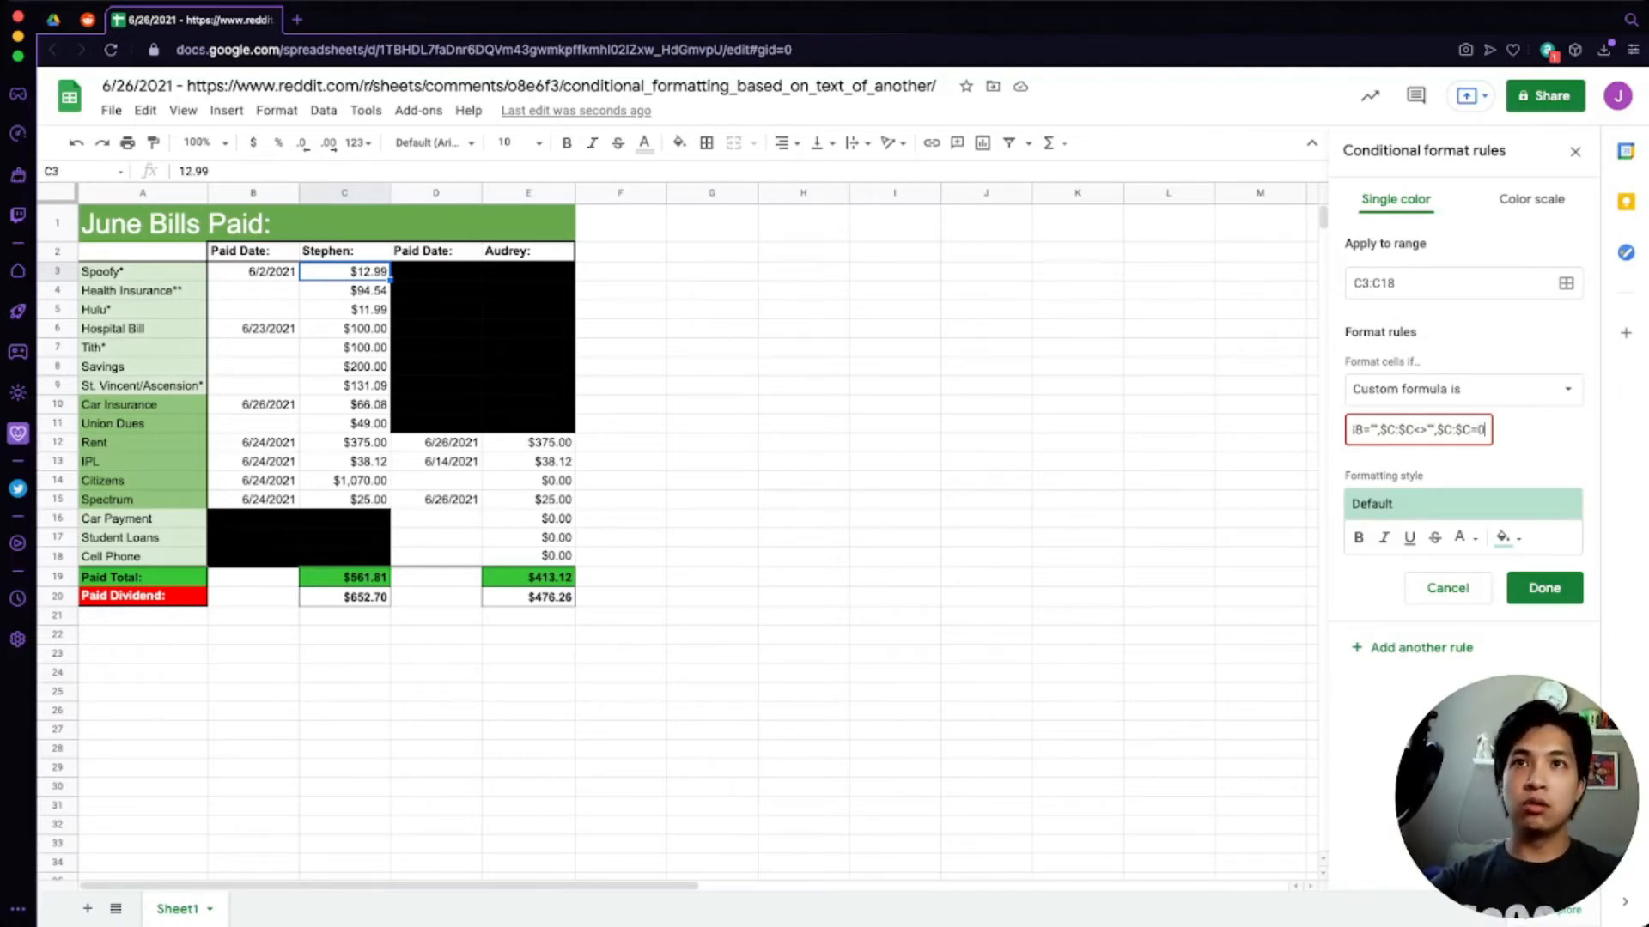
text())
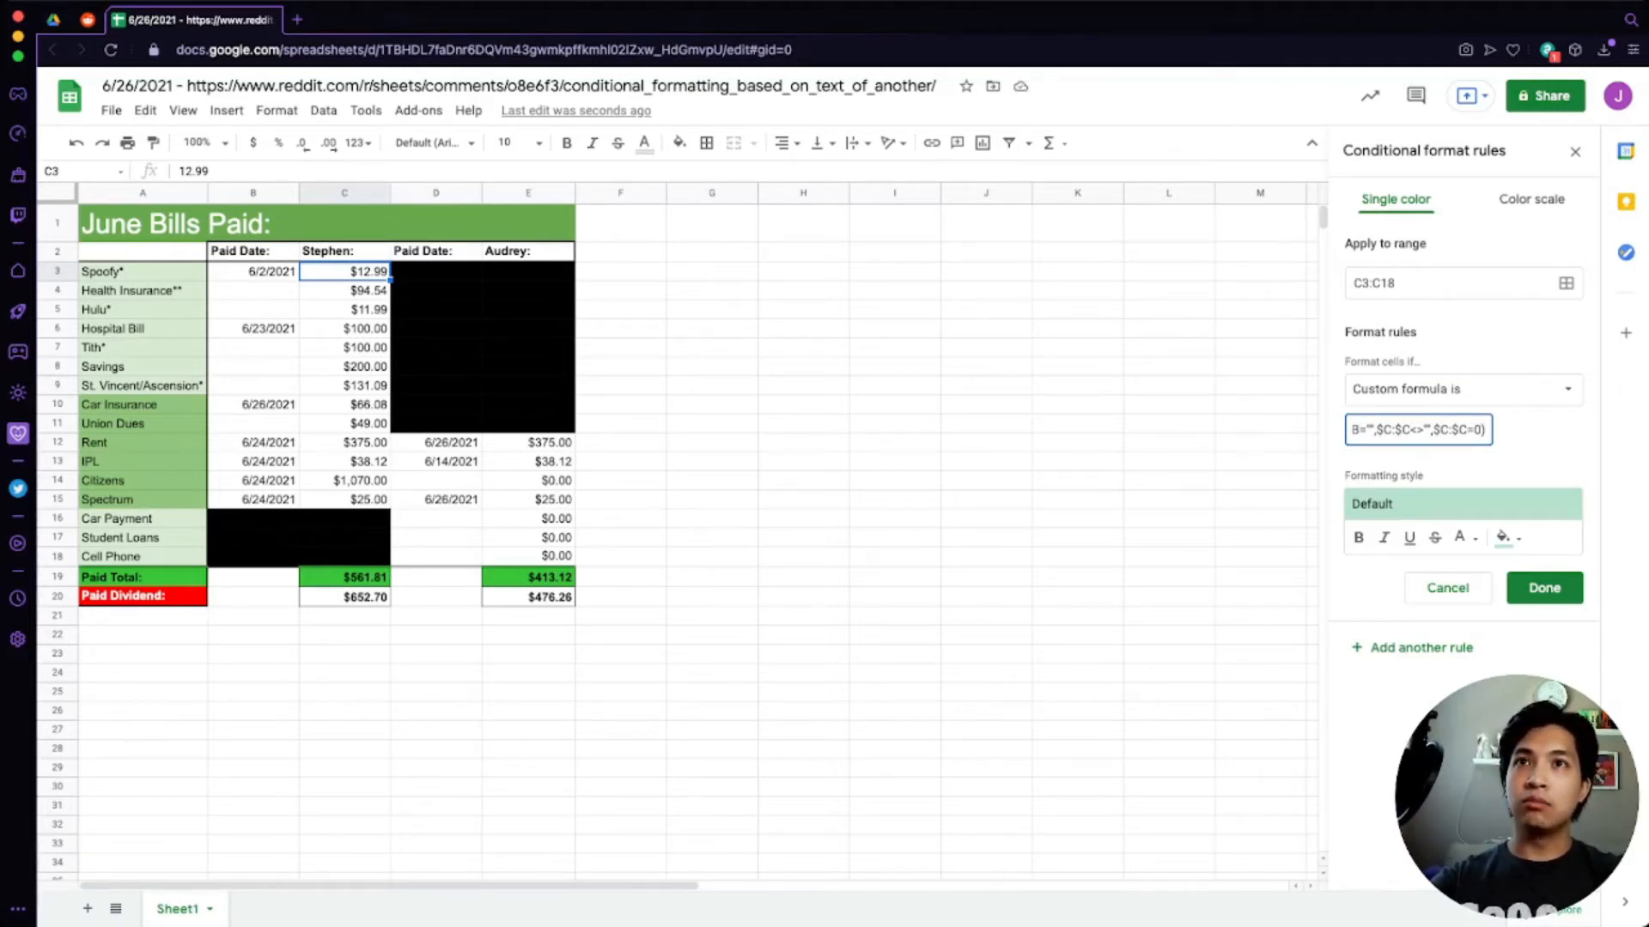
key(BackSpace)
text(<>)
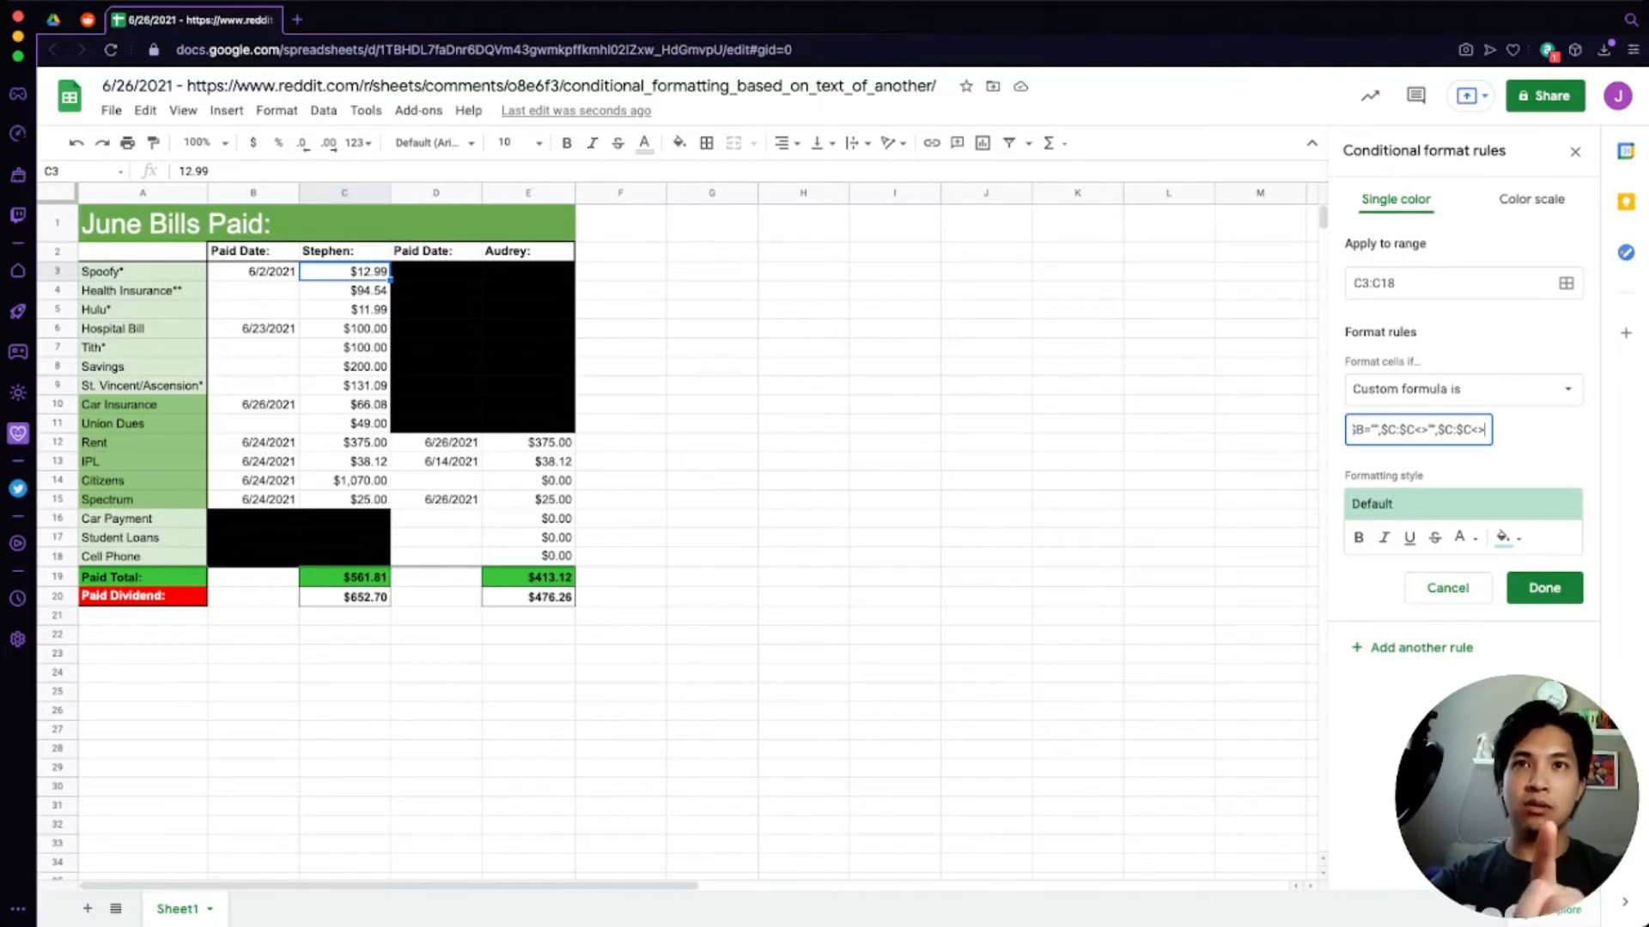
key(Return)
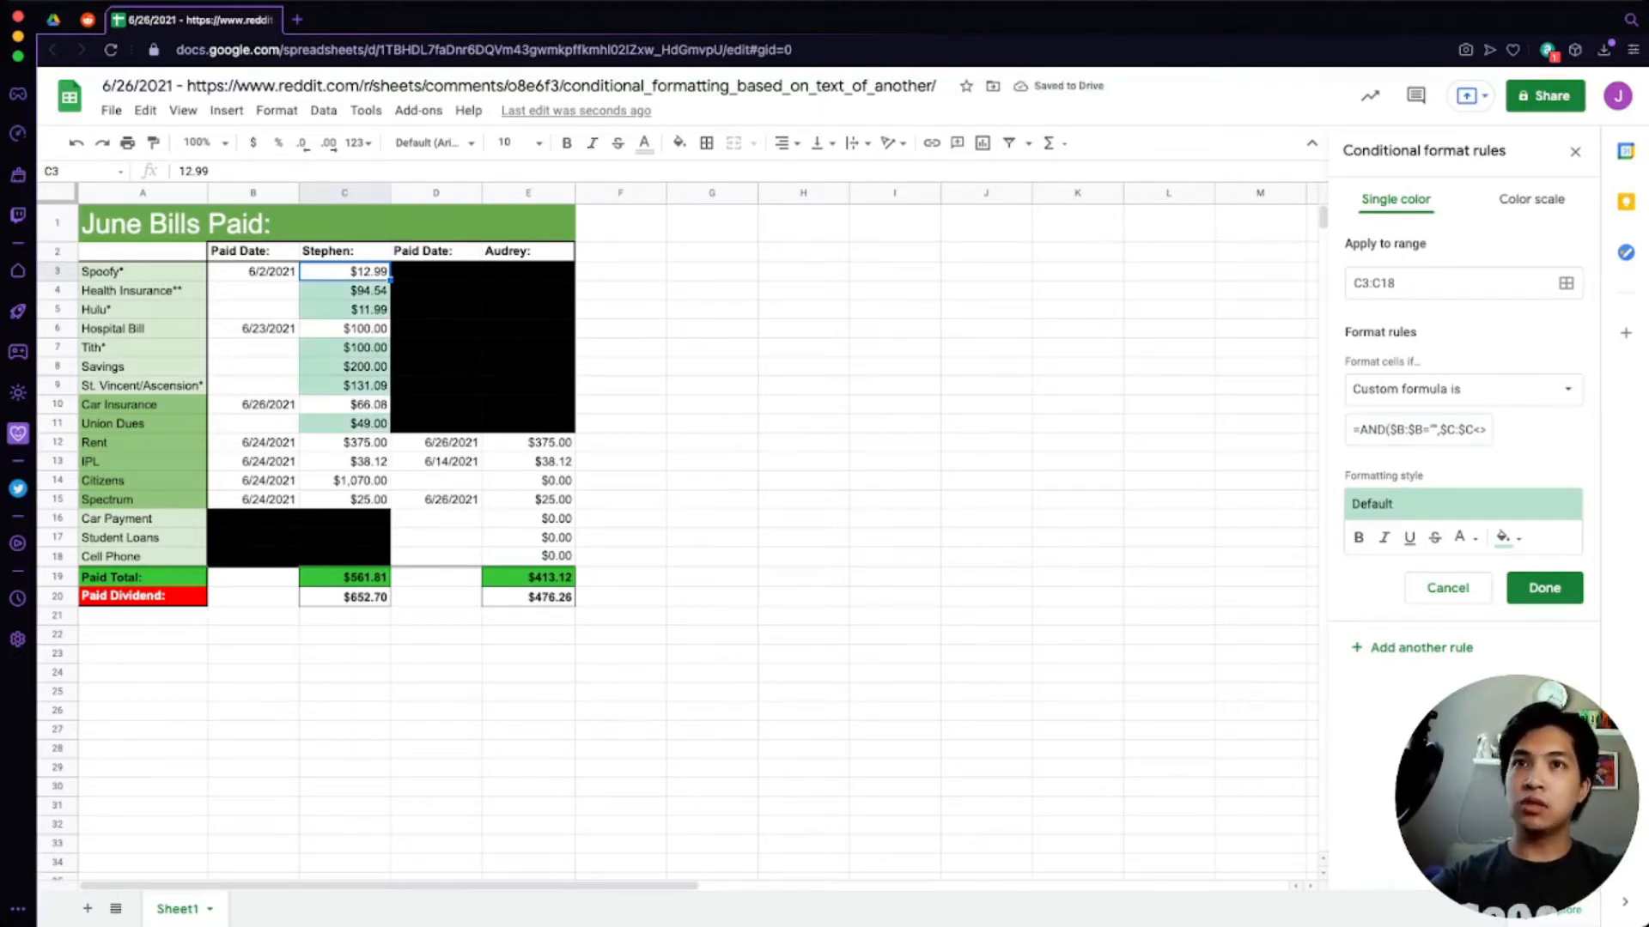
- Format the rule's matching cells with the theme's blue fill and white text
click(1507, 536)
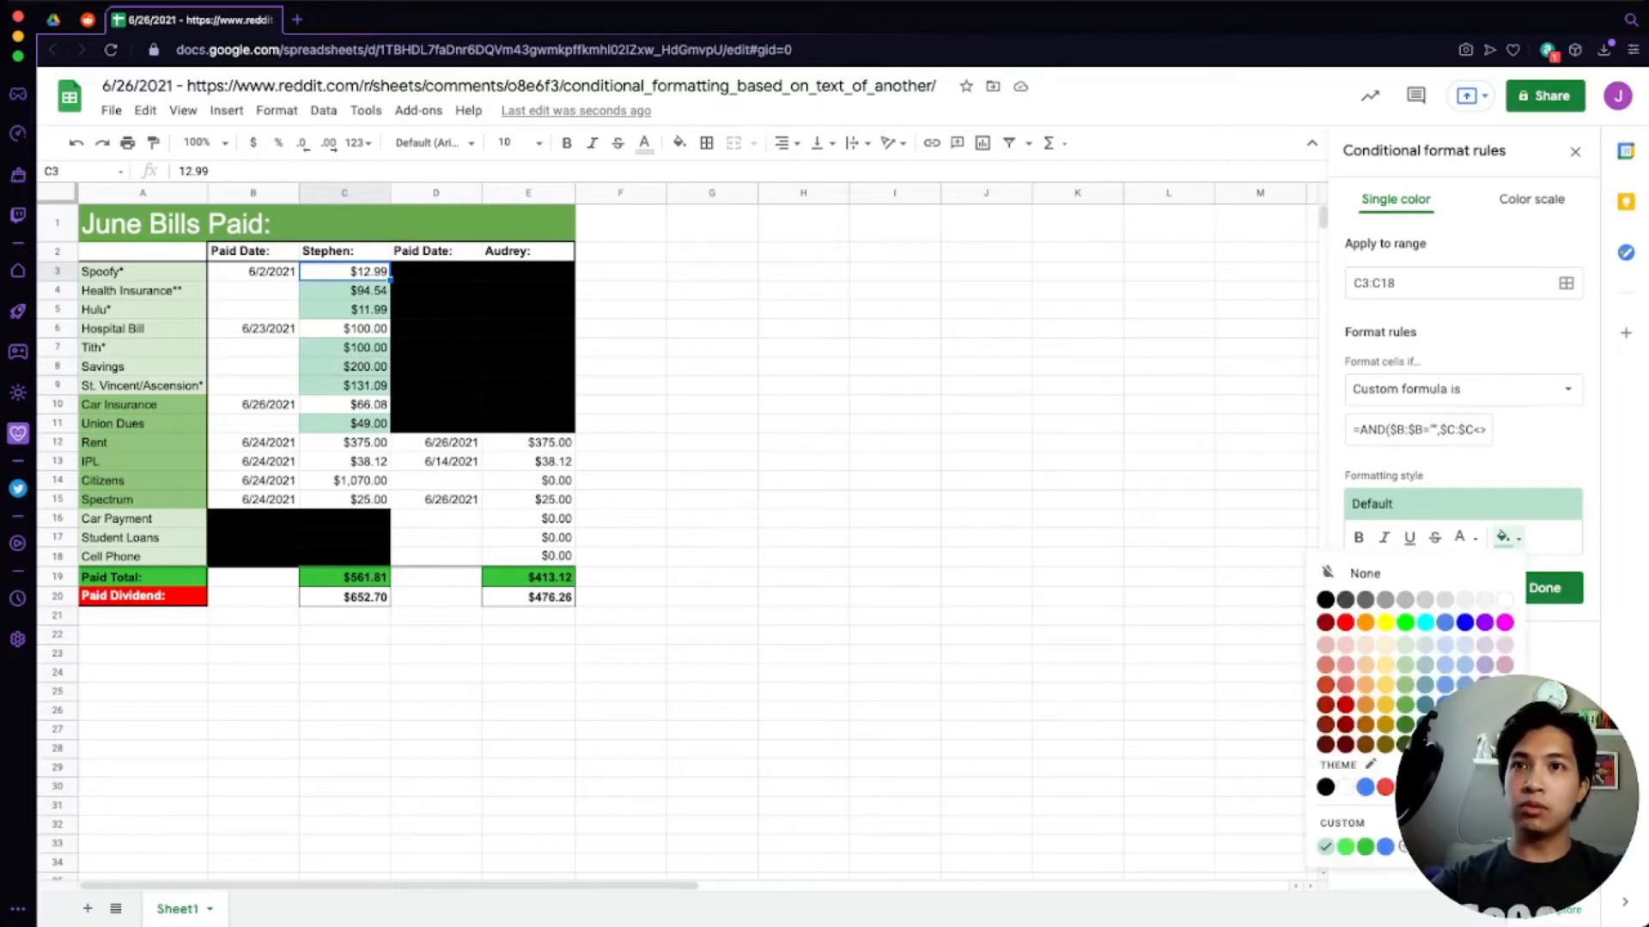
click(1365, 787)
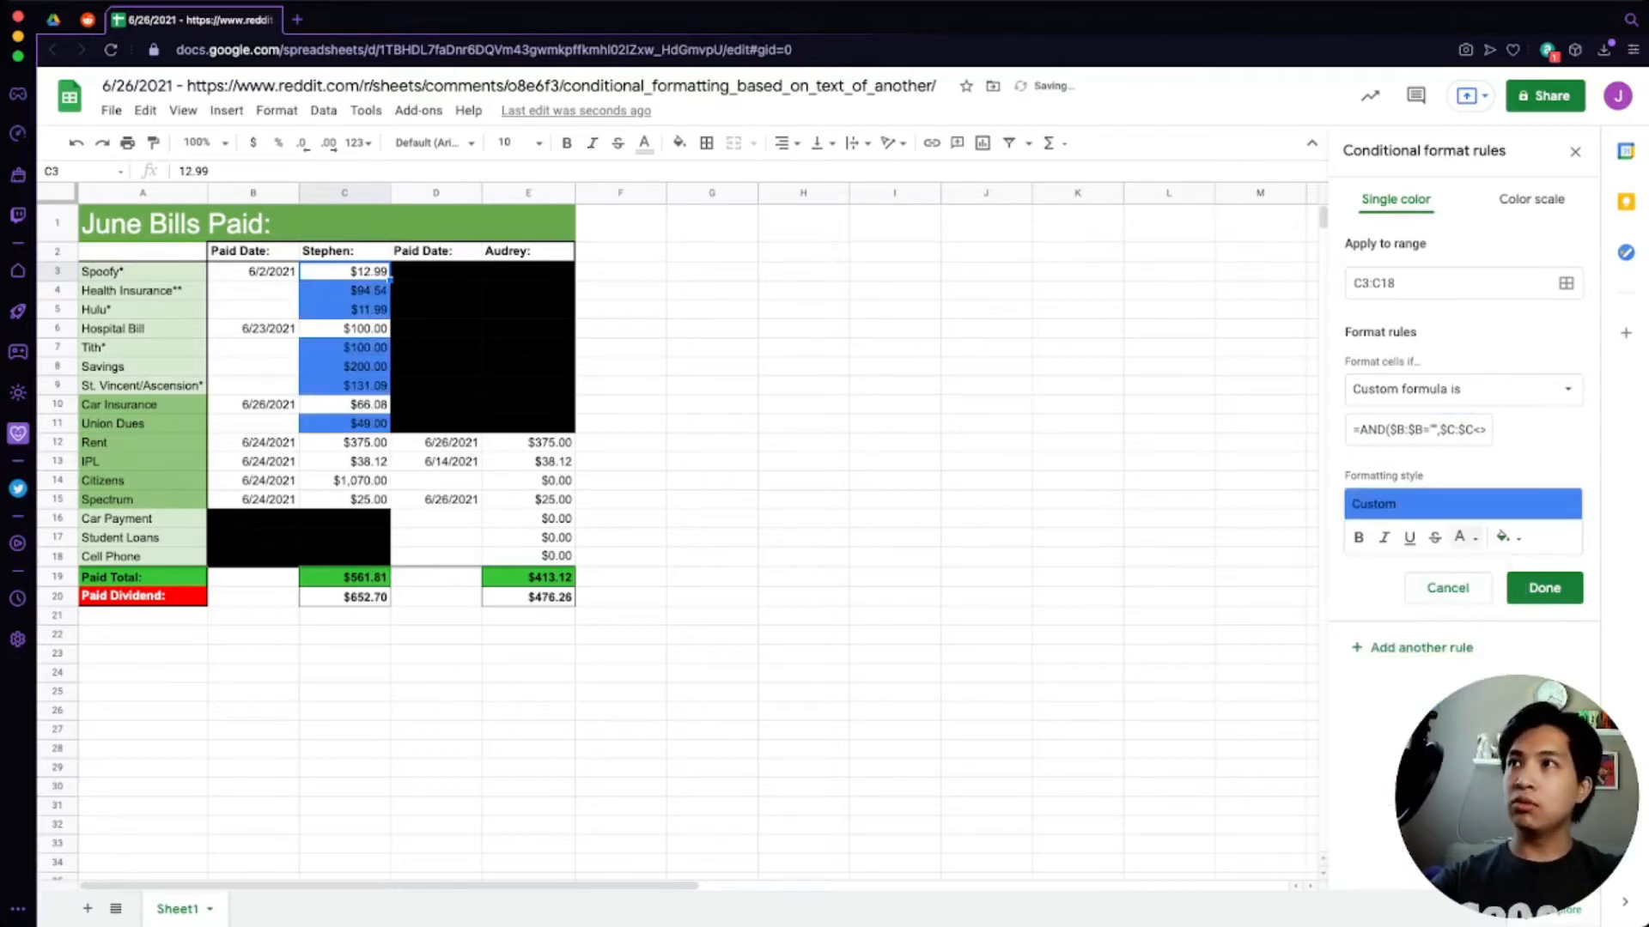
click(1462, 536)
click(1461, 600)
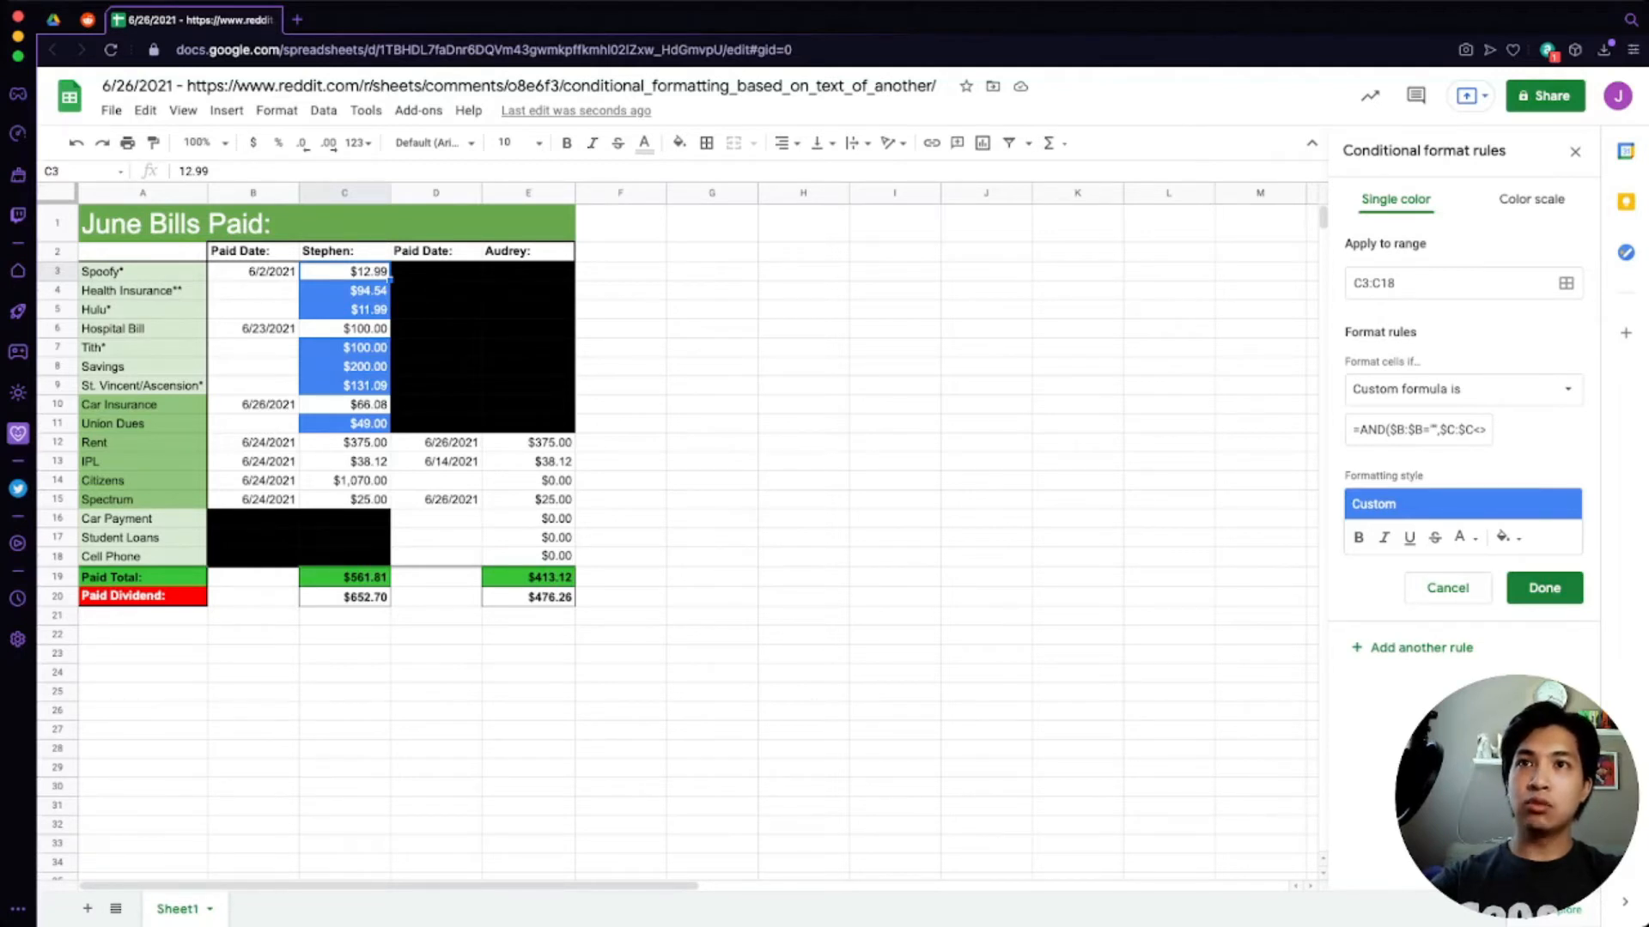
- Add another rule for C3:C18 and change its formula's first test to $B:$B<>""
click(1421, 648)
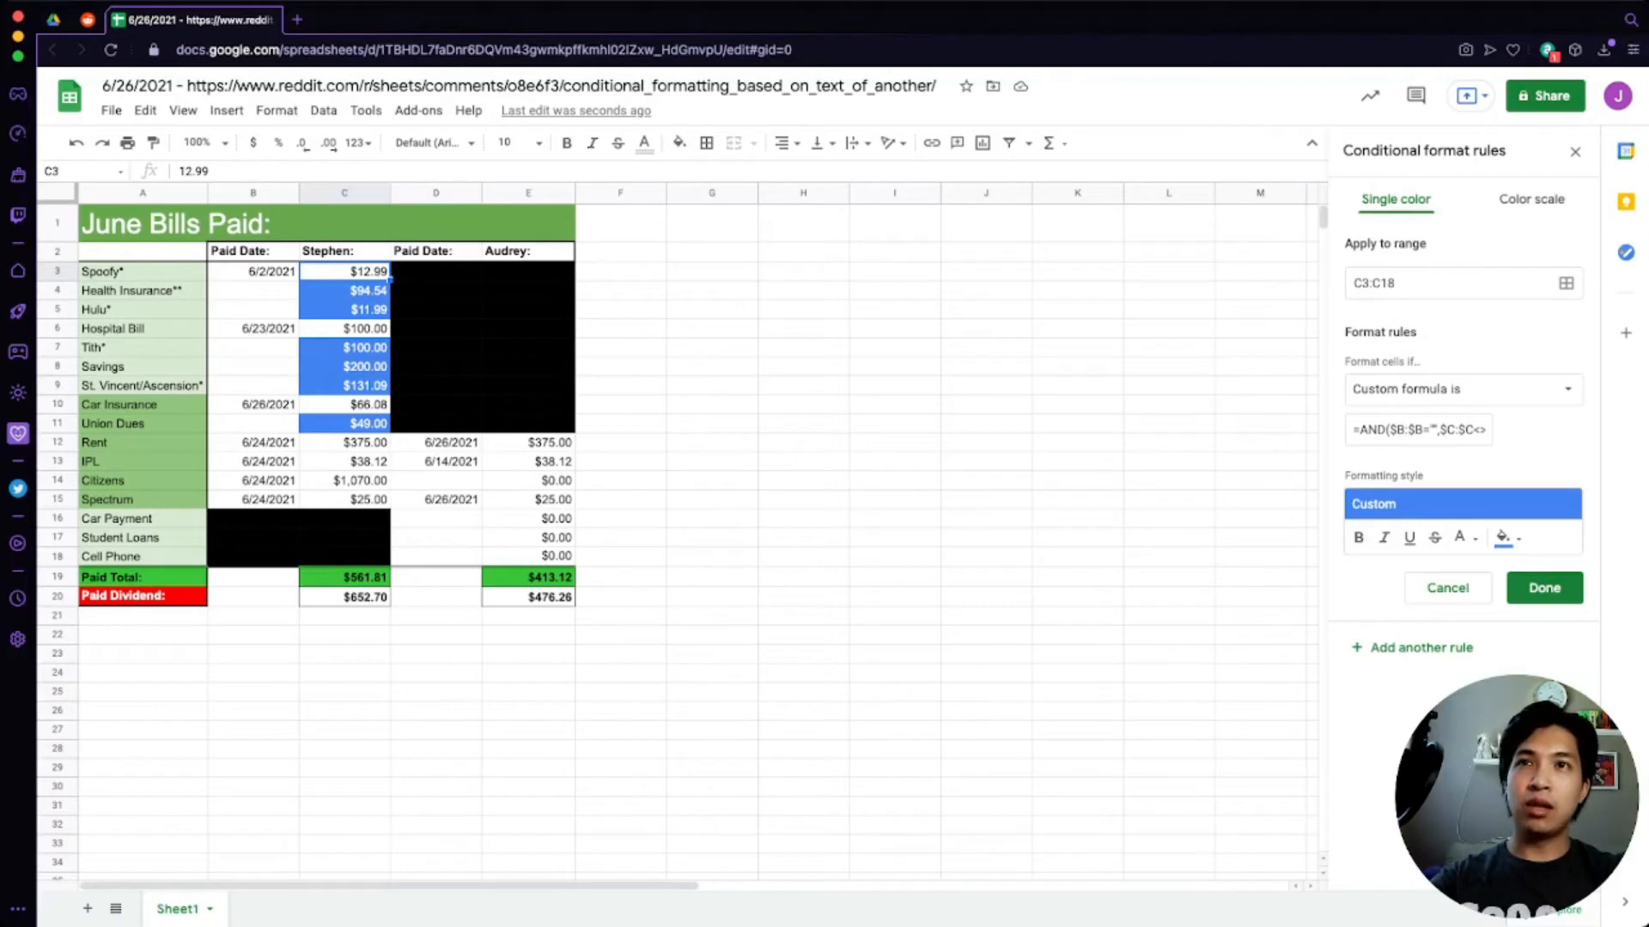
click(1419, 431)
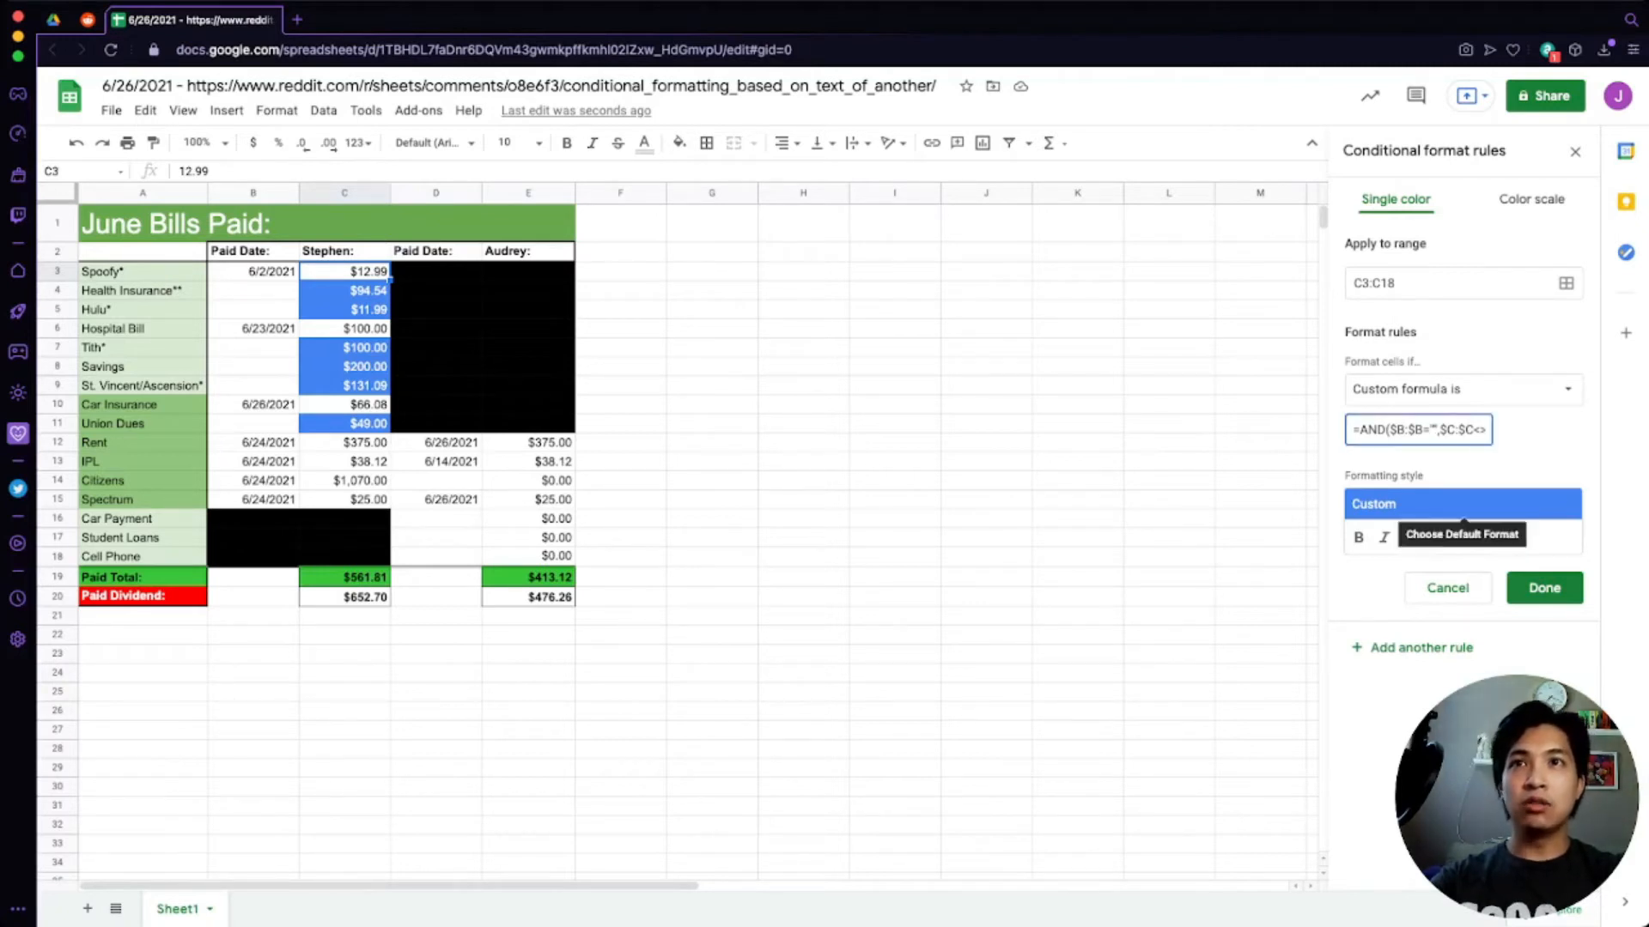
key(BackSpace)
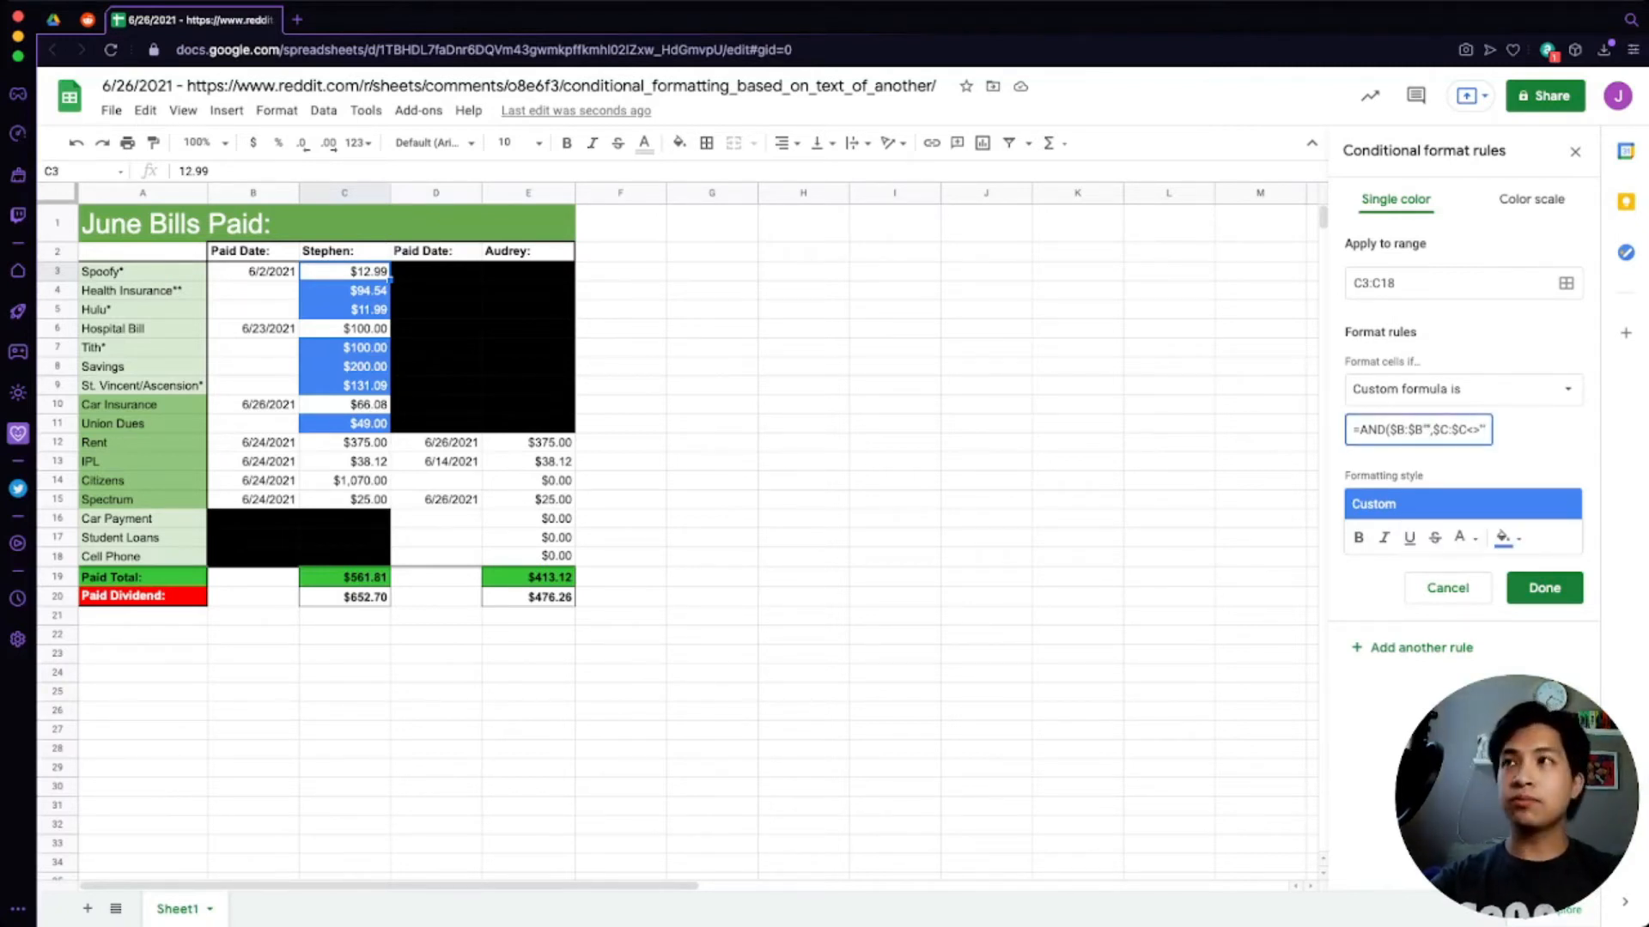
text(<>)
- Give the second rule the darker custom green fill instead of blue
click(1509, 538)
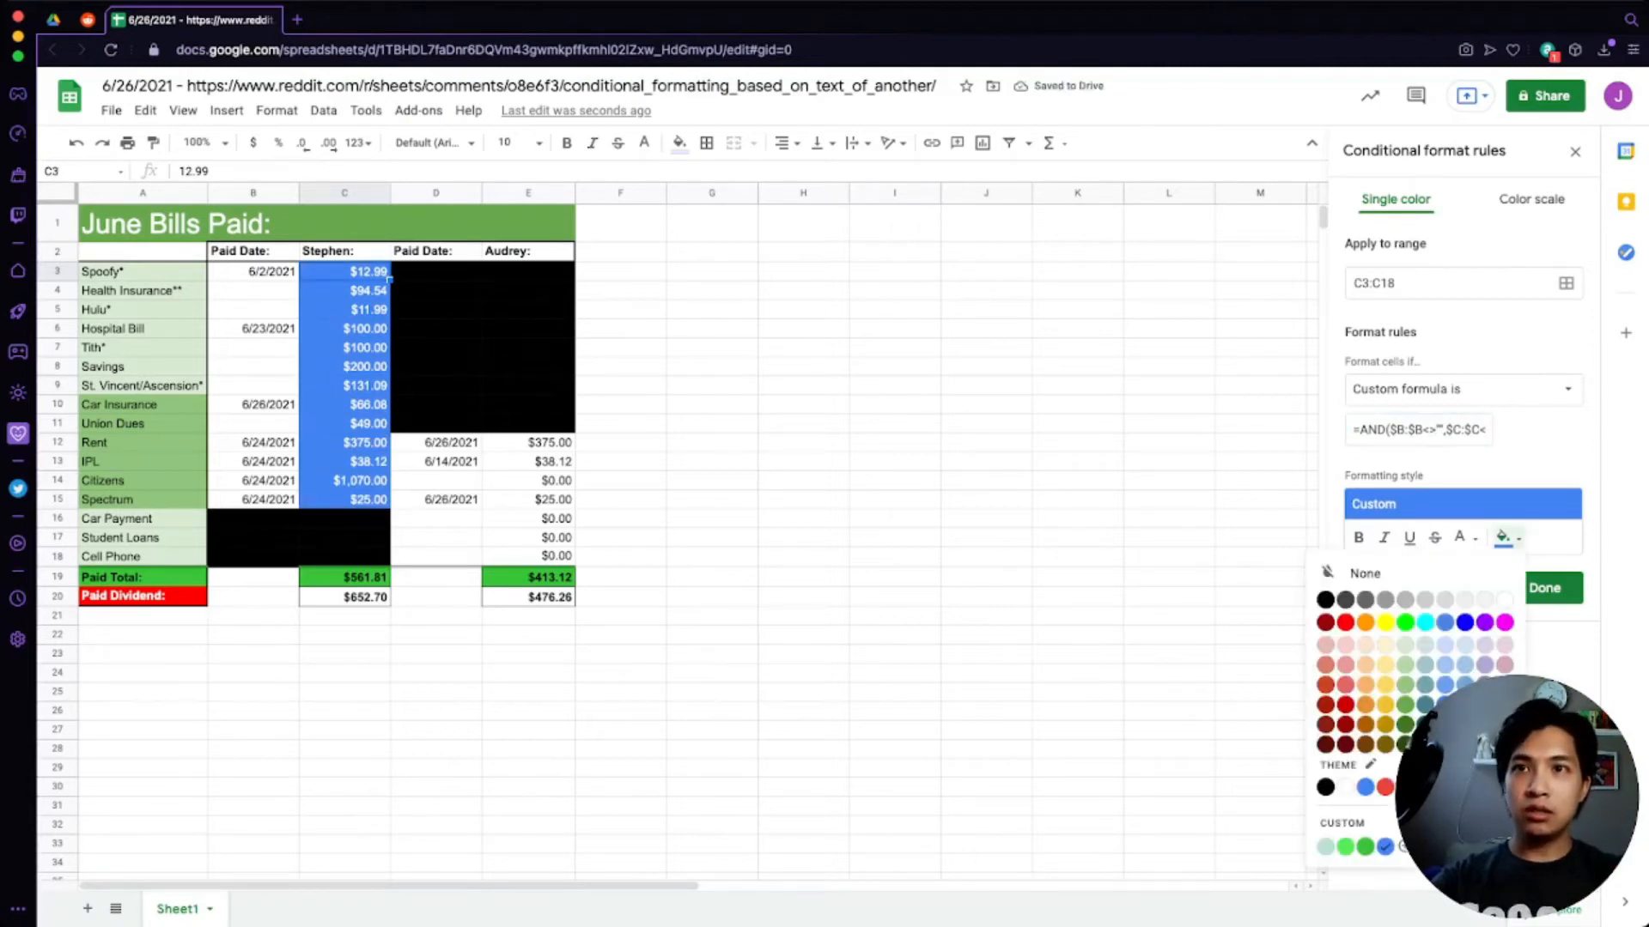
click(1346, 846)
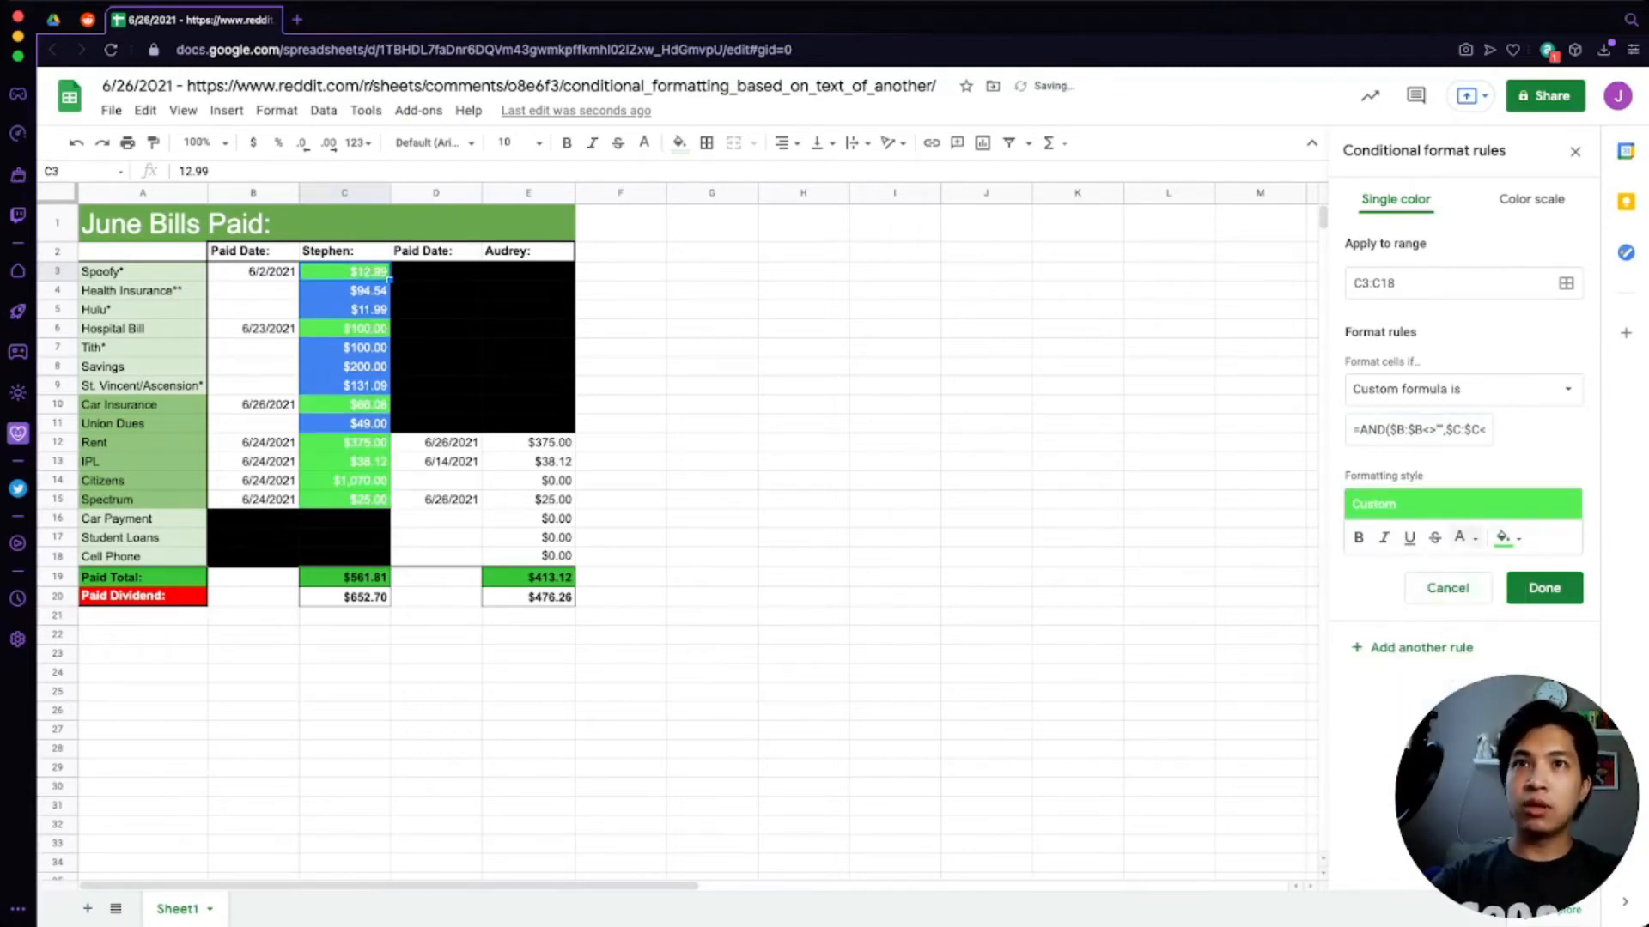
click(1508, 537)
click(1365, 847)
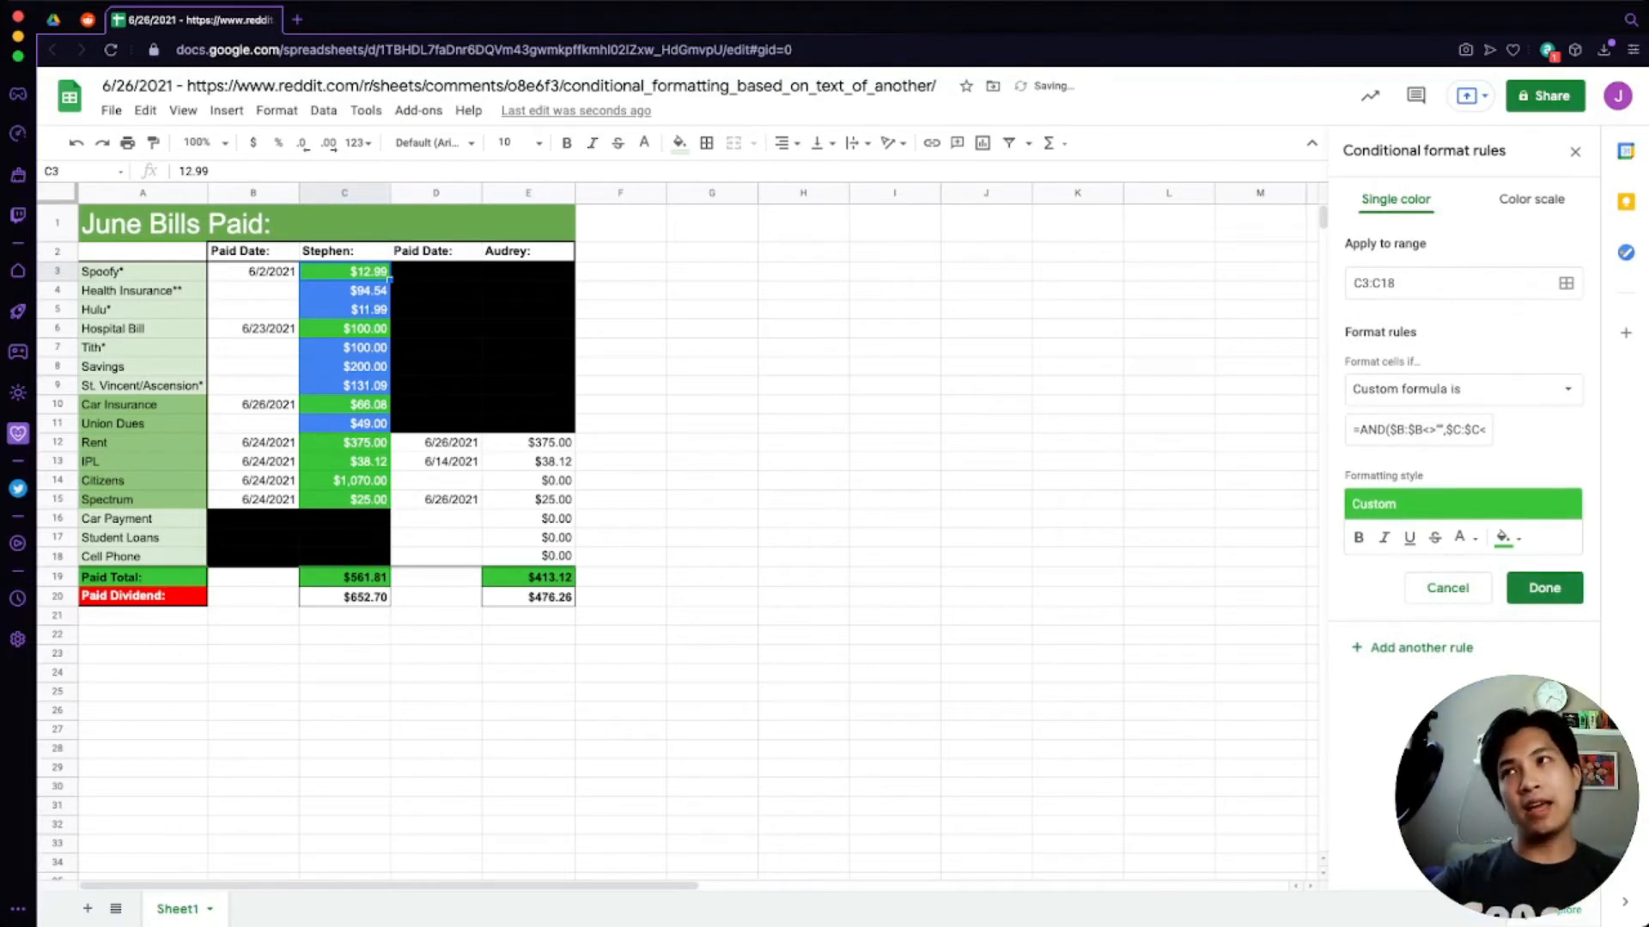
- Clear the Car Insurance paid date in cell B10 to test the rules
click(253, 404)
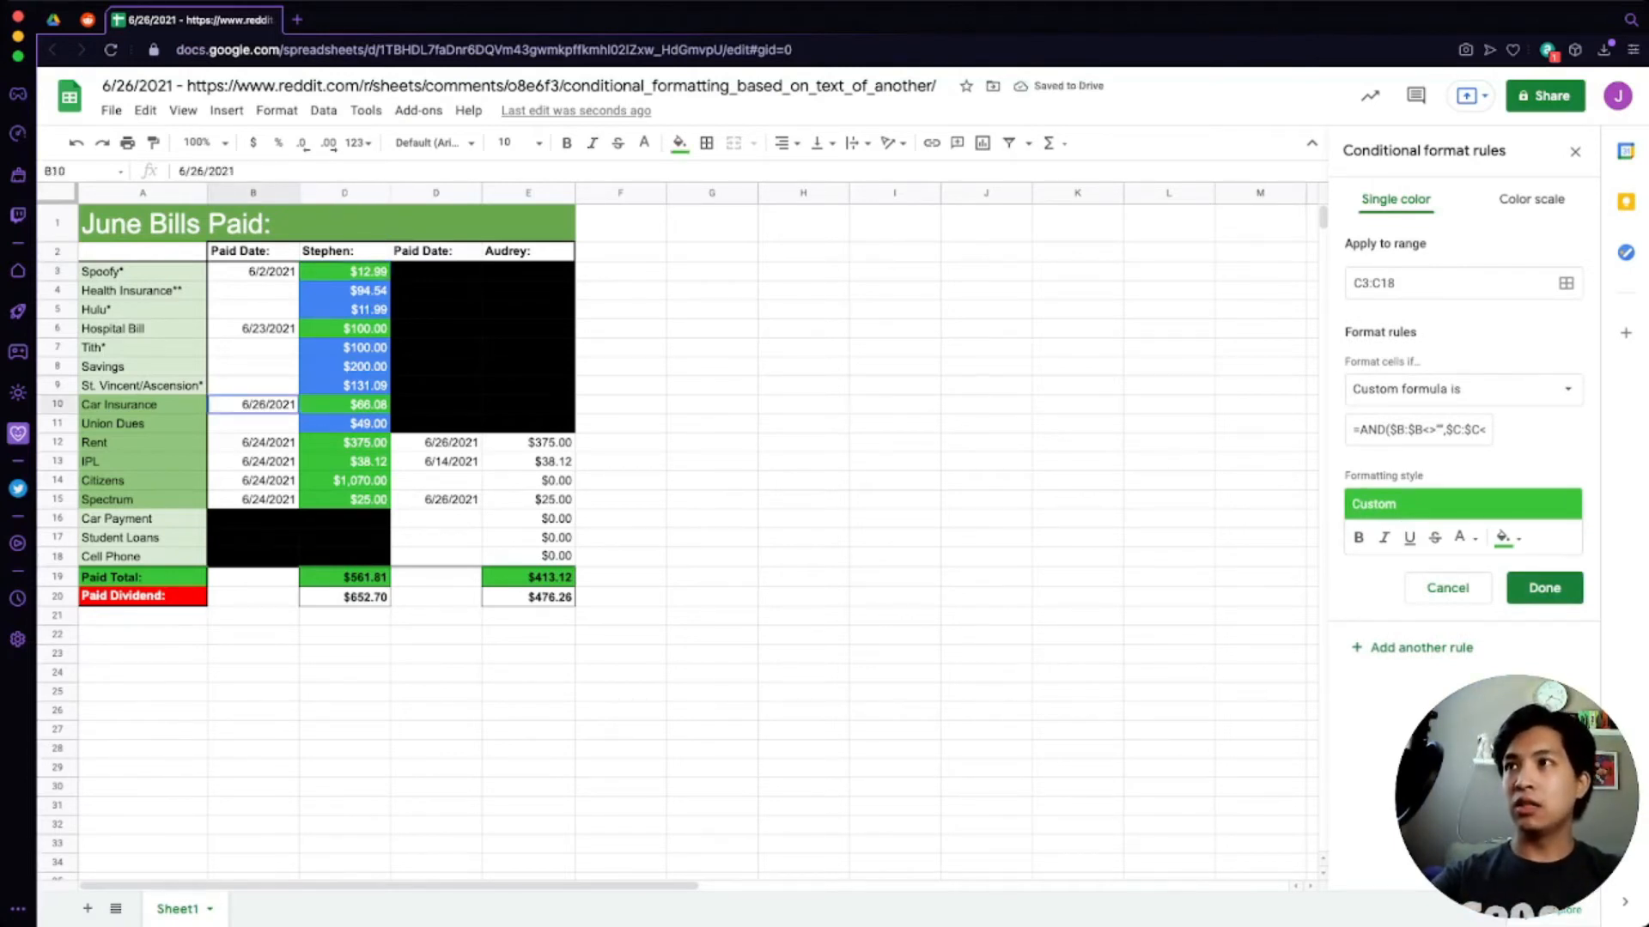
key(Delete)
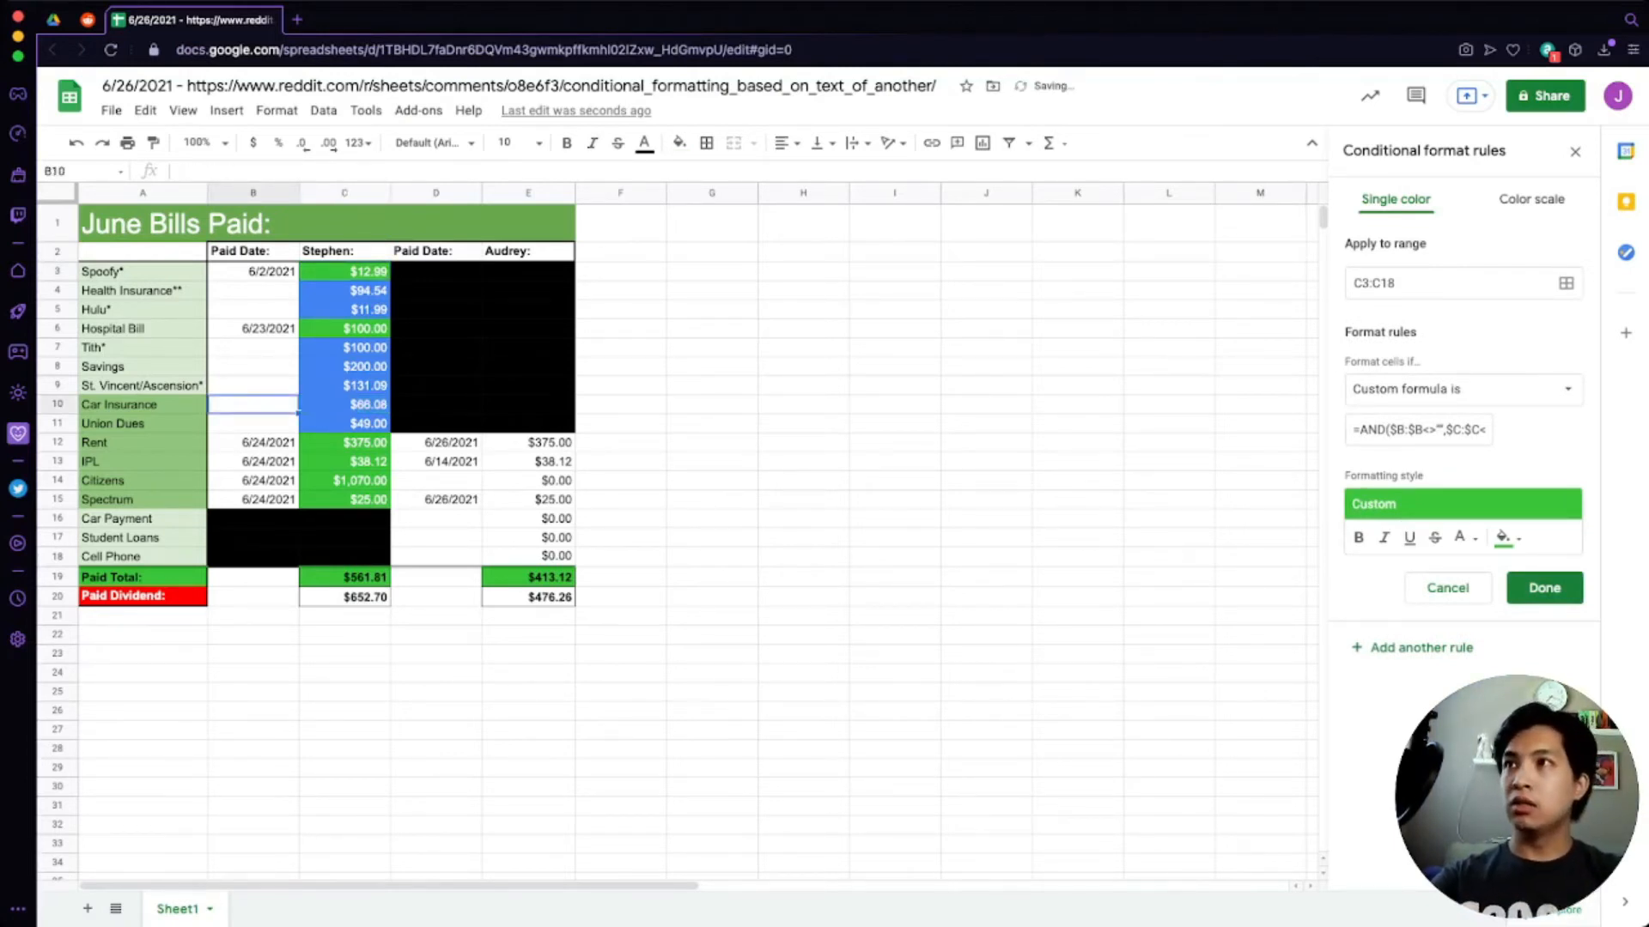
- Enter 0 as the Car Insurance amount in cell C10
click(344, 405)
text(0)
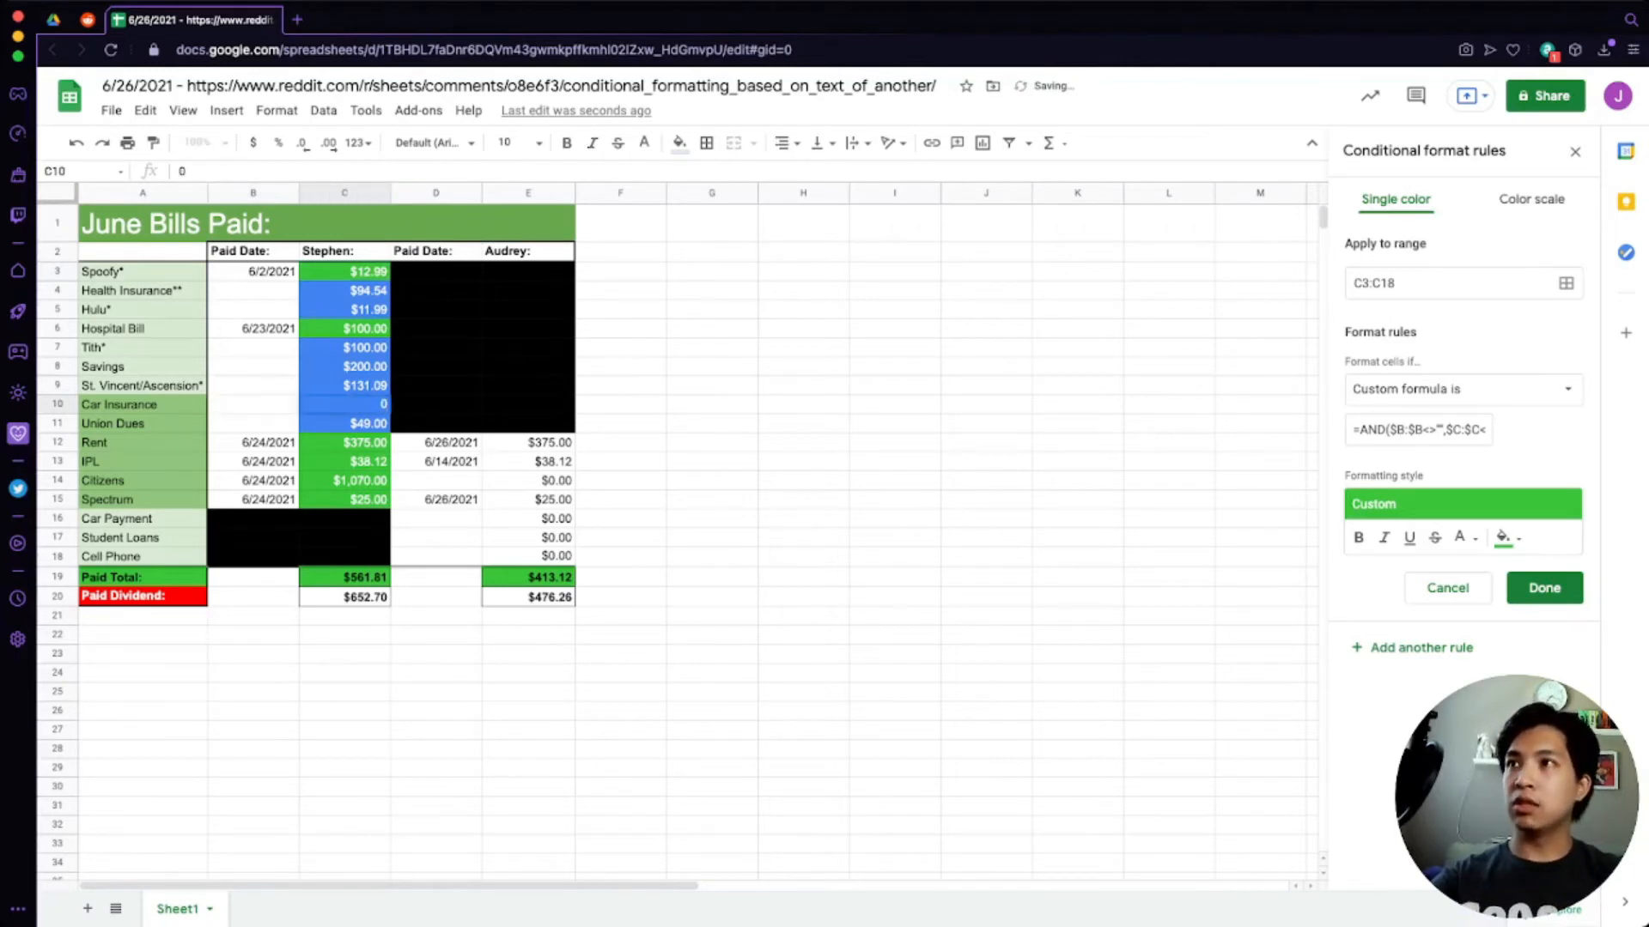
key(Tab)
click(436, 442)
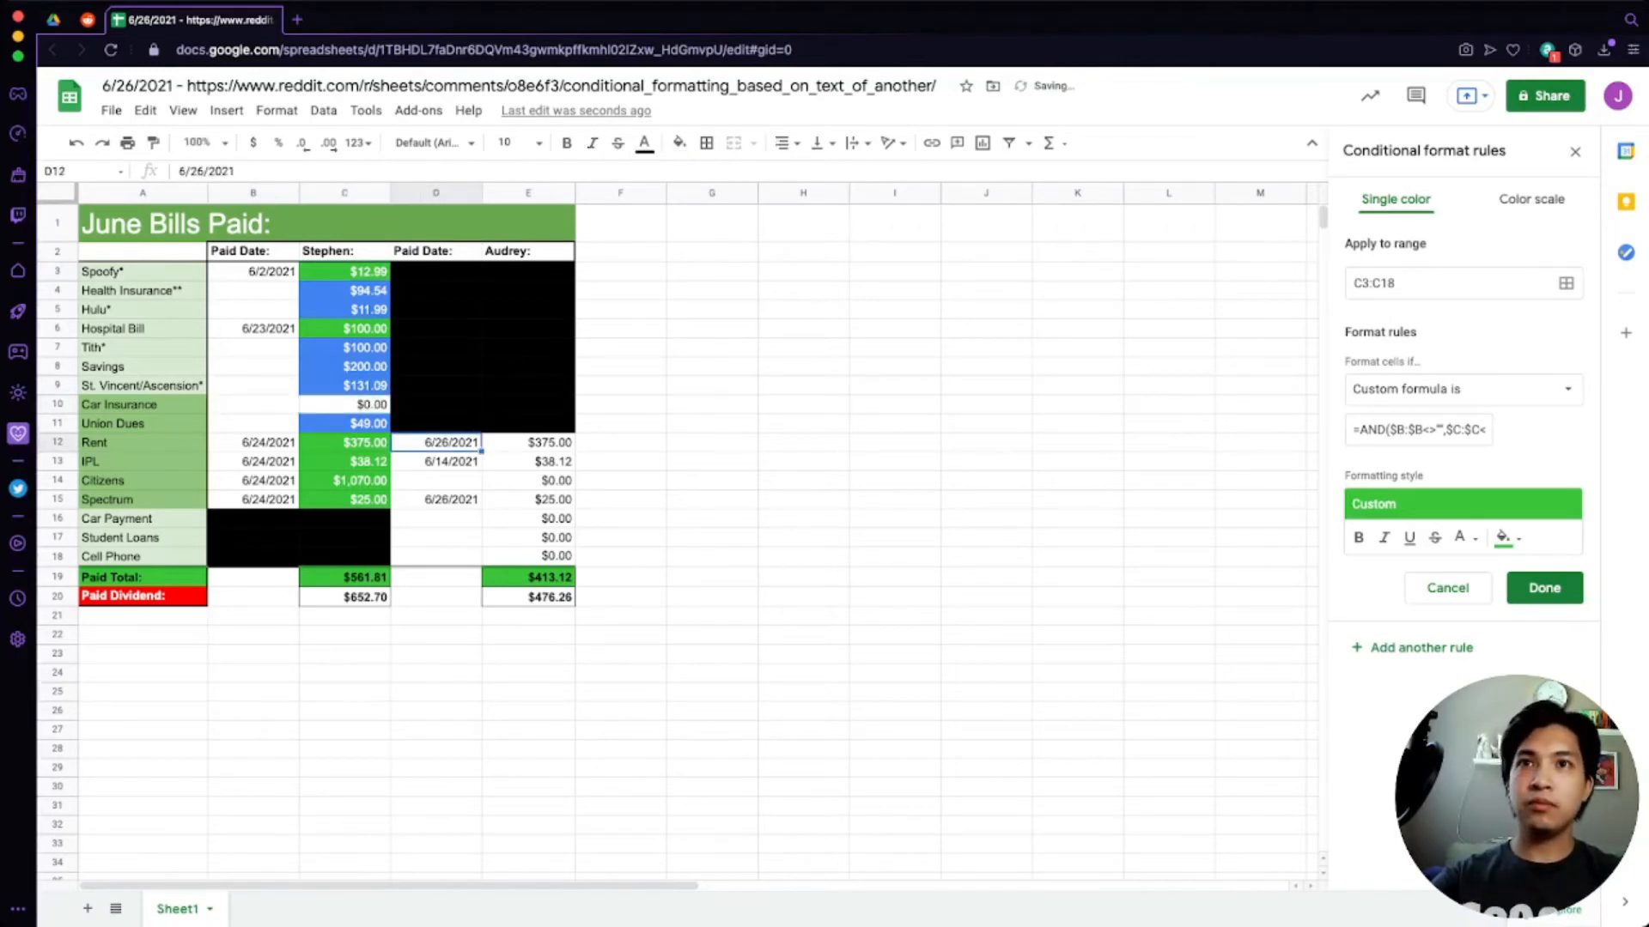
- Give a third rule for C3:C18 a dark red fill and change its formula's first test to $B:$B=""
click(1505, 537)
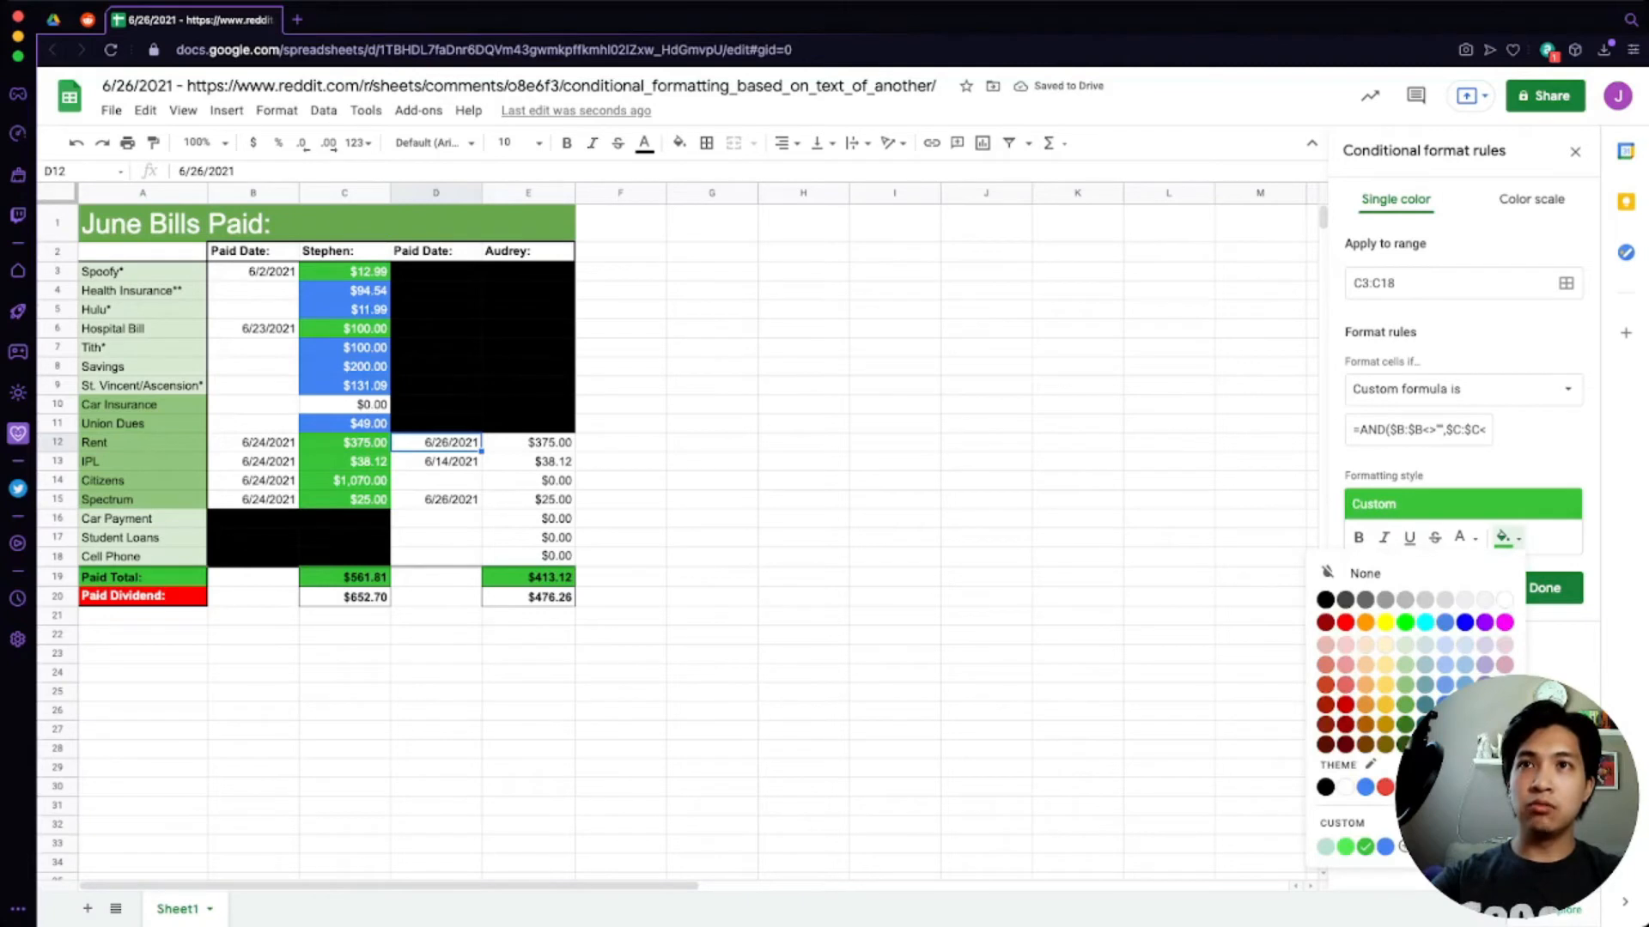
click(1345, 705)
click(1419, 431)
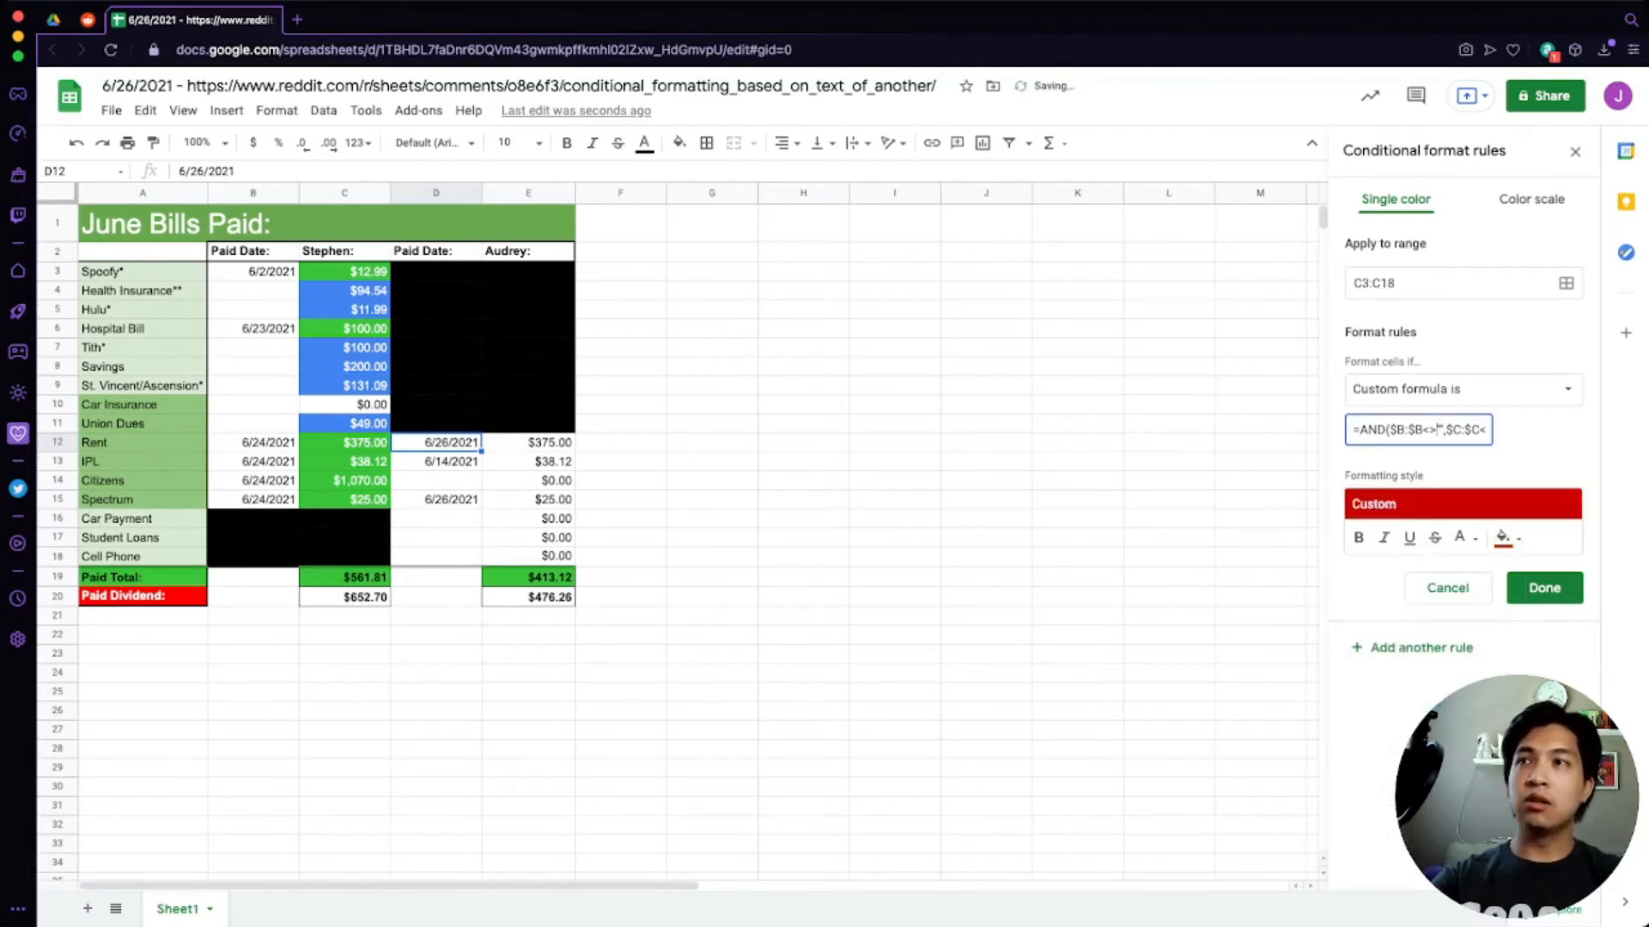
key(BackSpace)
key(BackSpace)
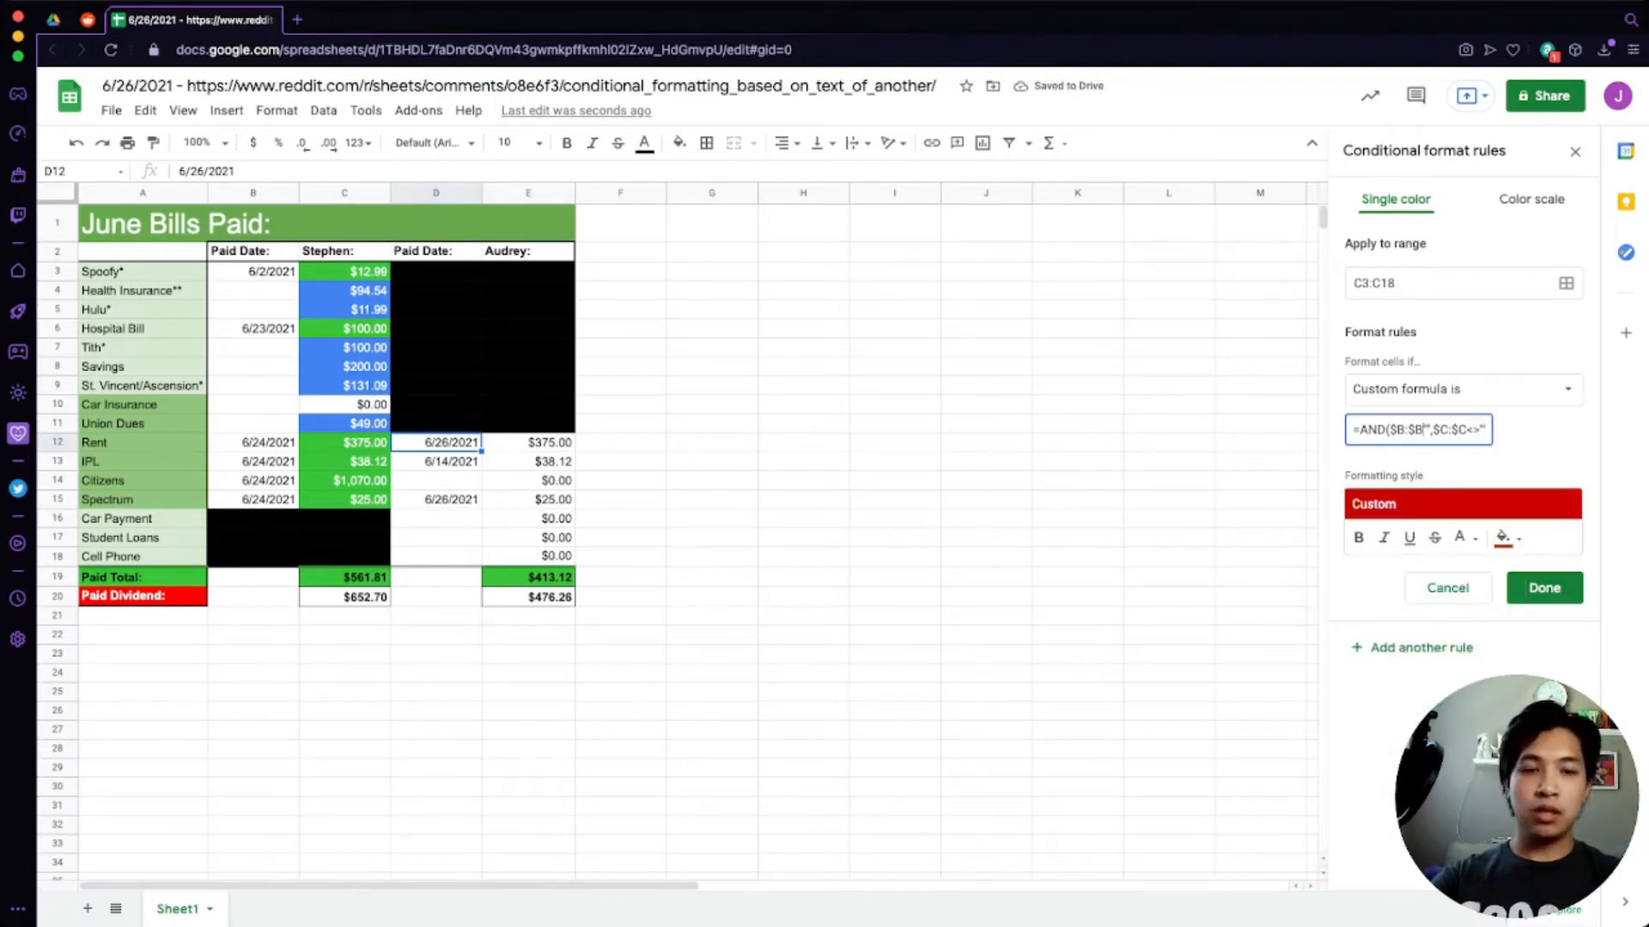
text(=)
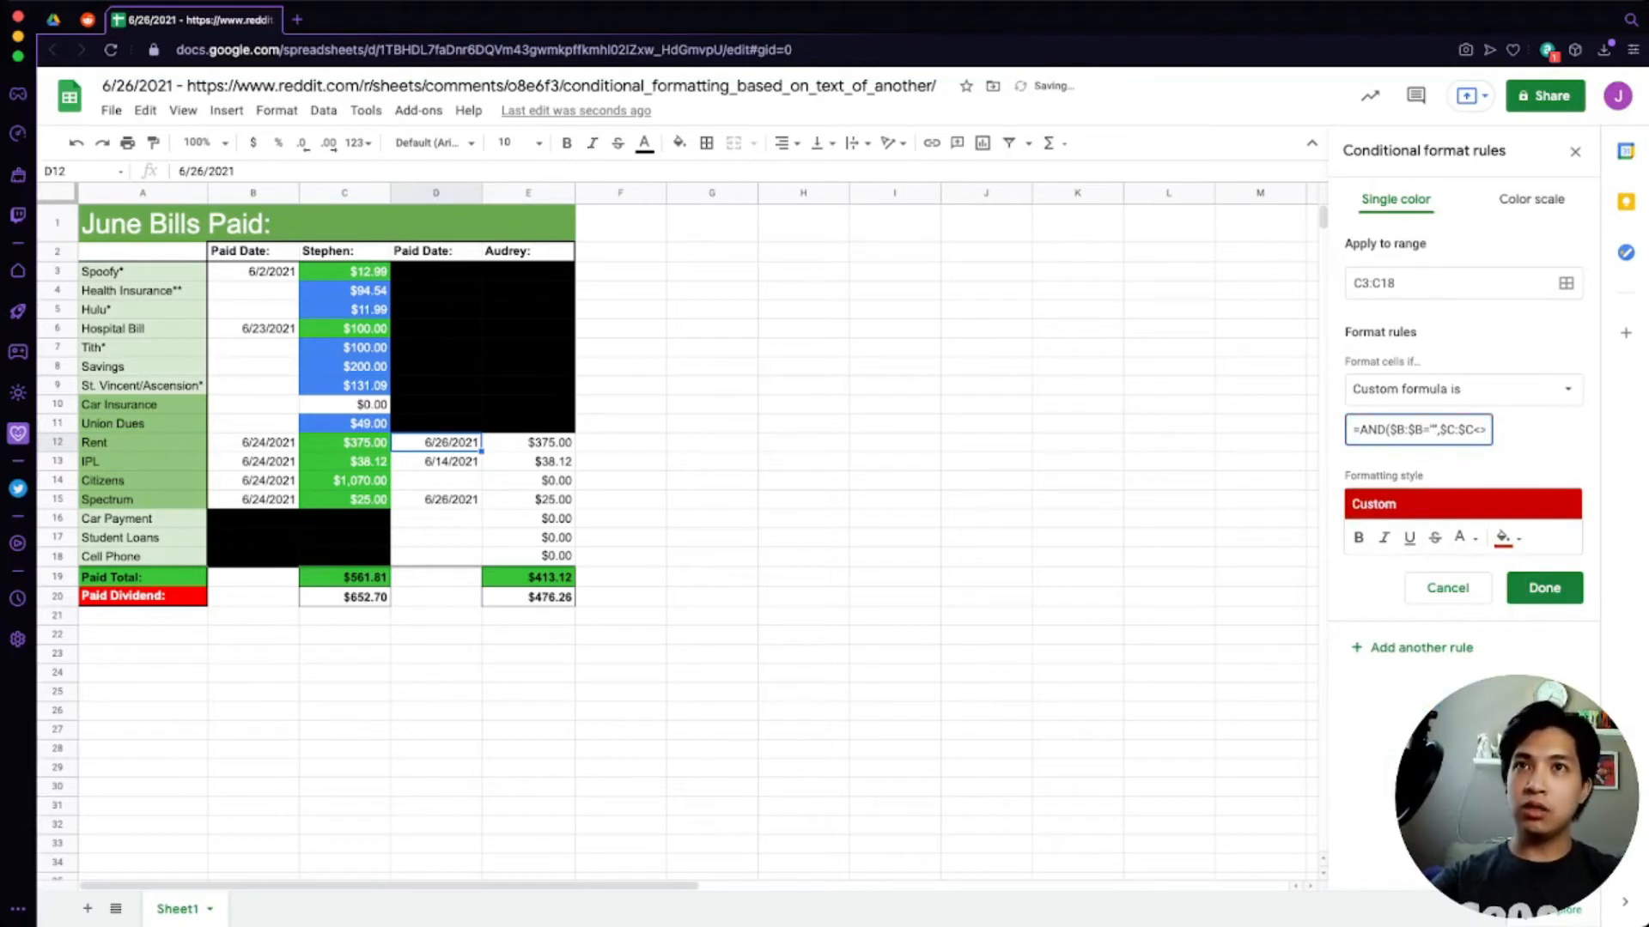
- Change the last test of the red rule's formula to $C:$C=0 and save the rule
key(Right)
key(Right)
key(Right)
key(Right)
key(Right)
key(Right)
key(Right)
key(Right)
key(Right)
key(Right)
key(Right)
key(Right)
key(Right)
key(Right)
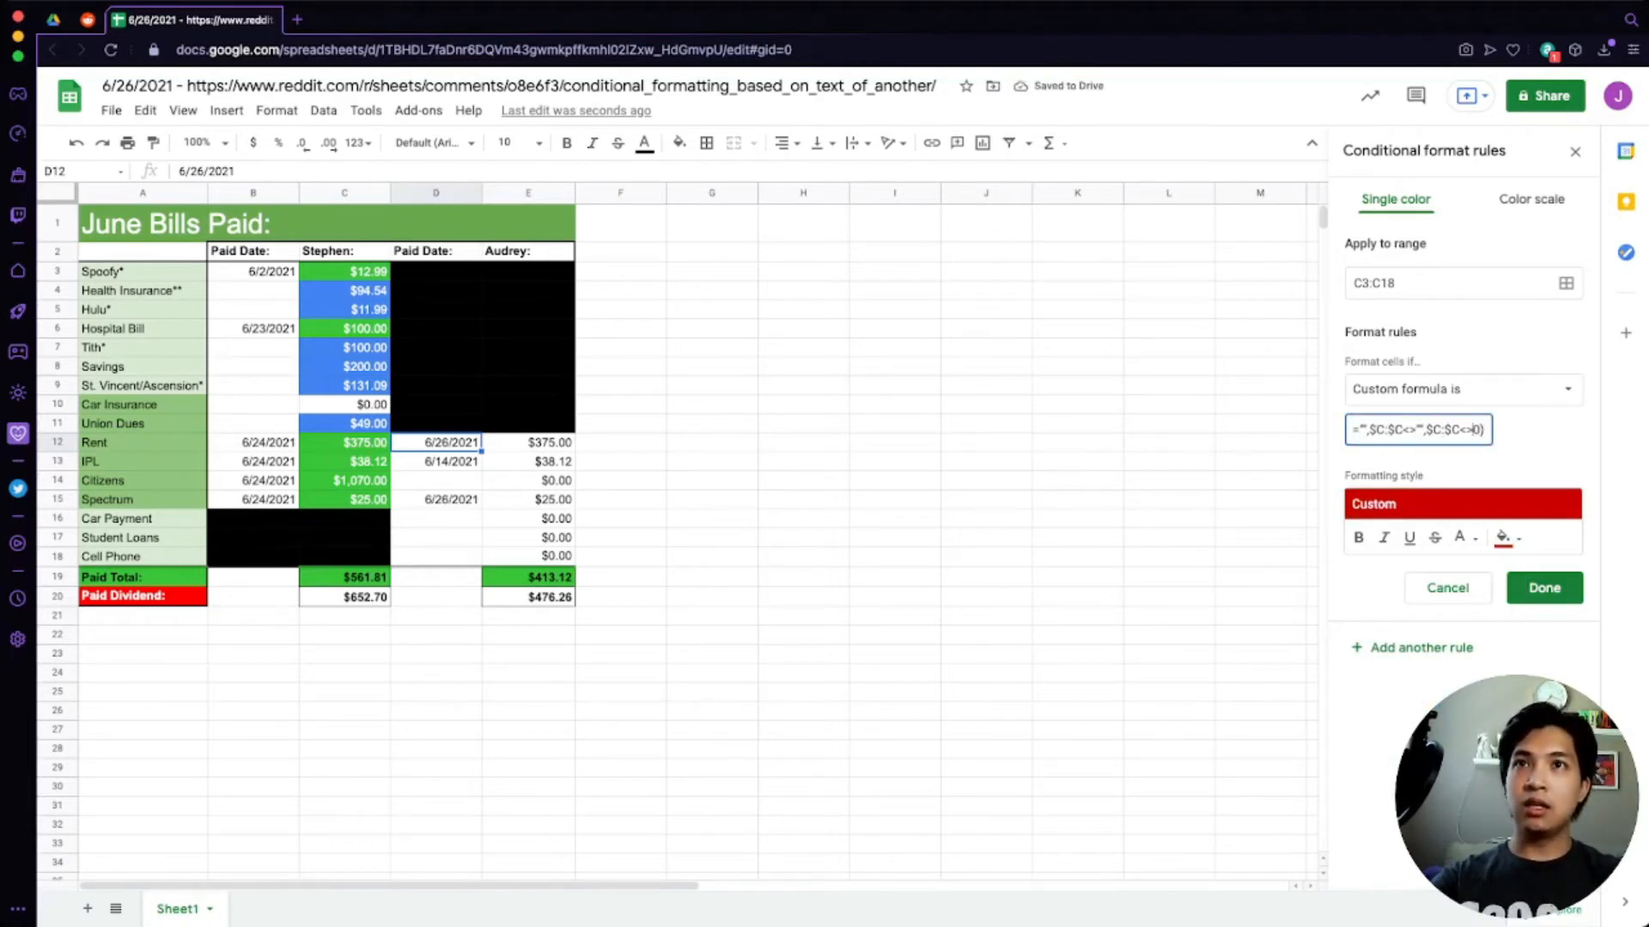
key(BackSpace)
key(BackSpace)
text(=)
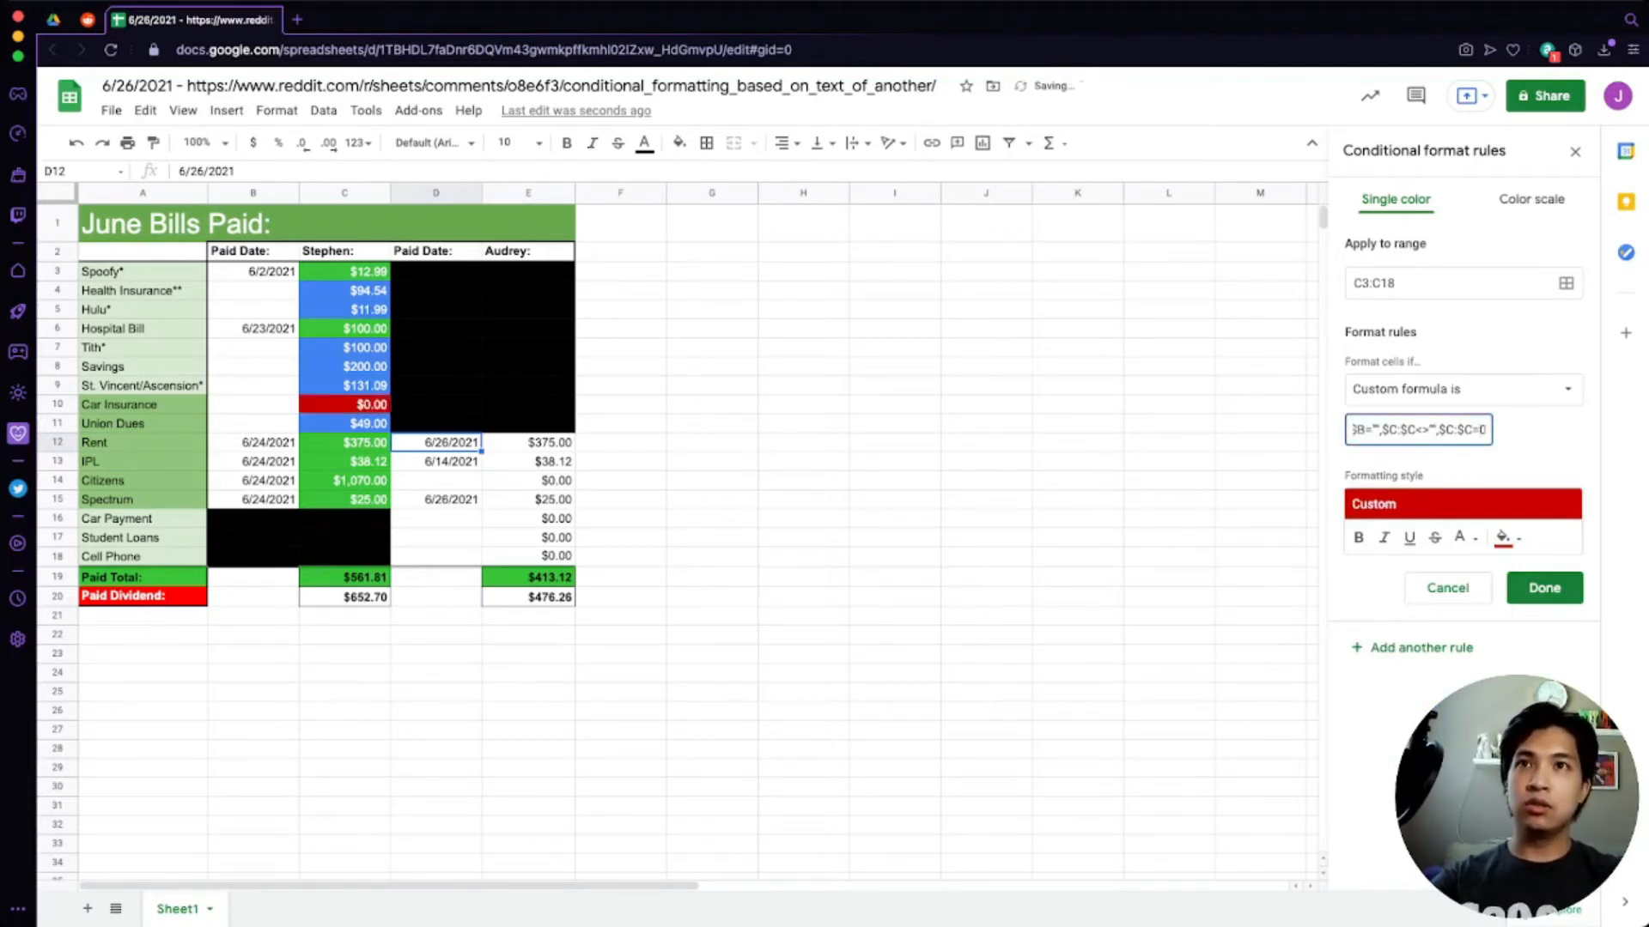
key(Right)
key(Right)
key(Right)
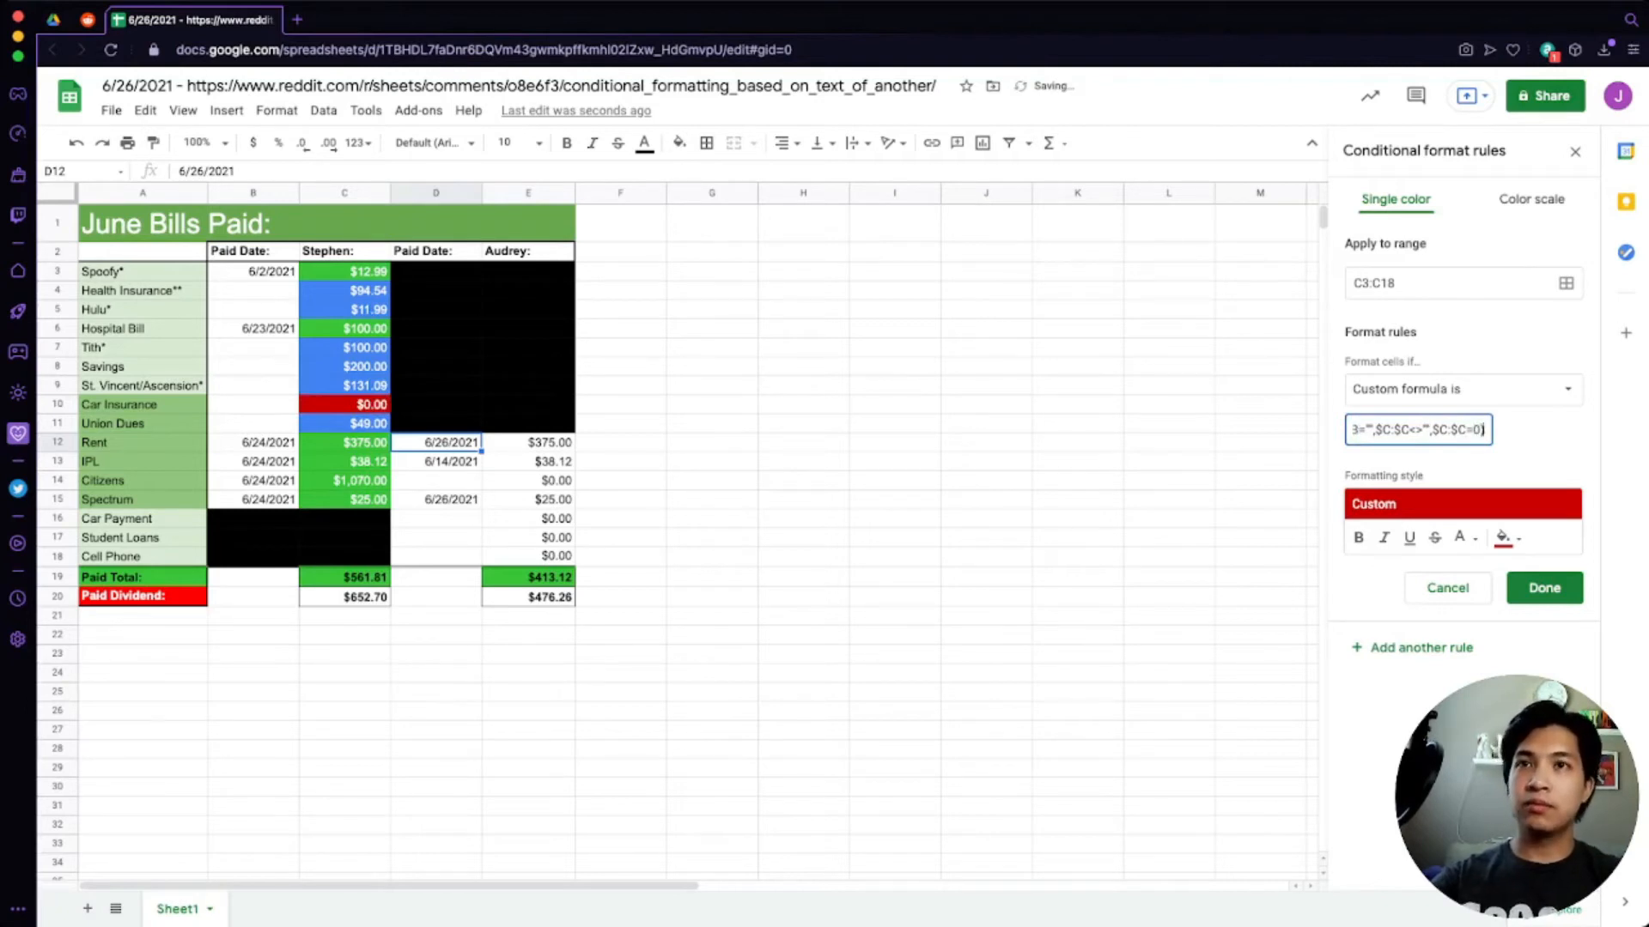
key(Return)
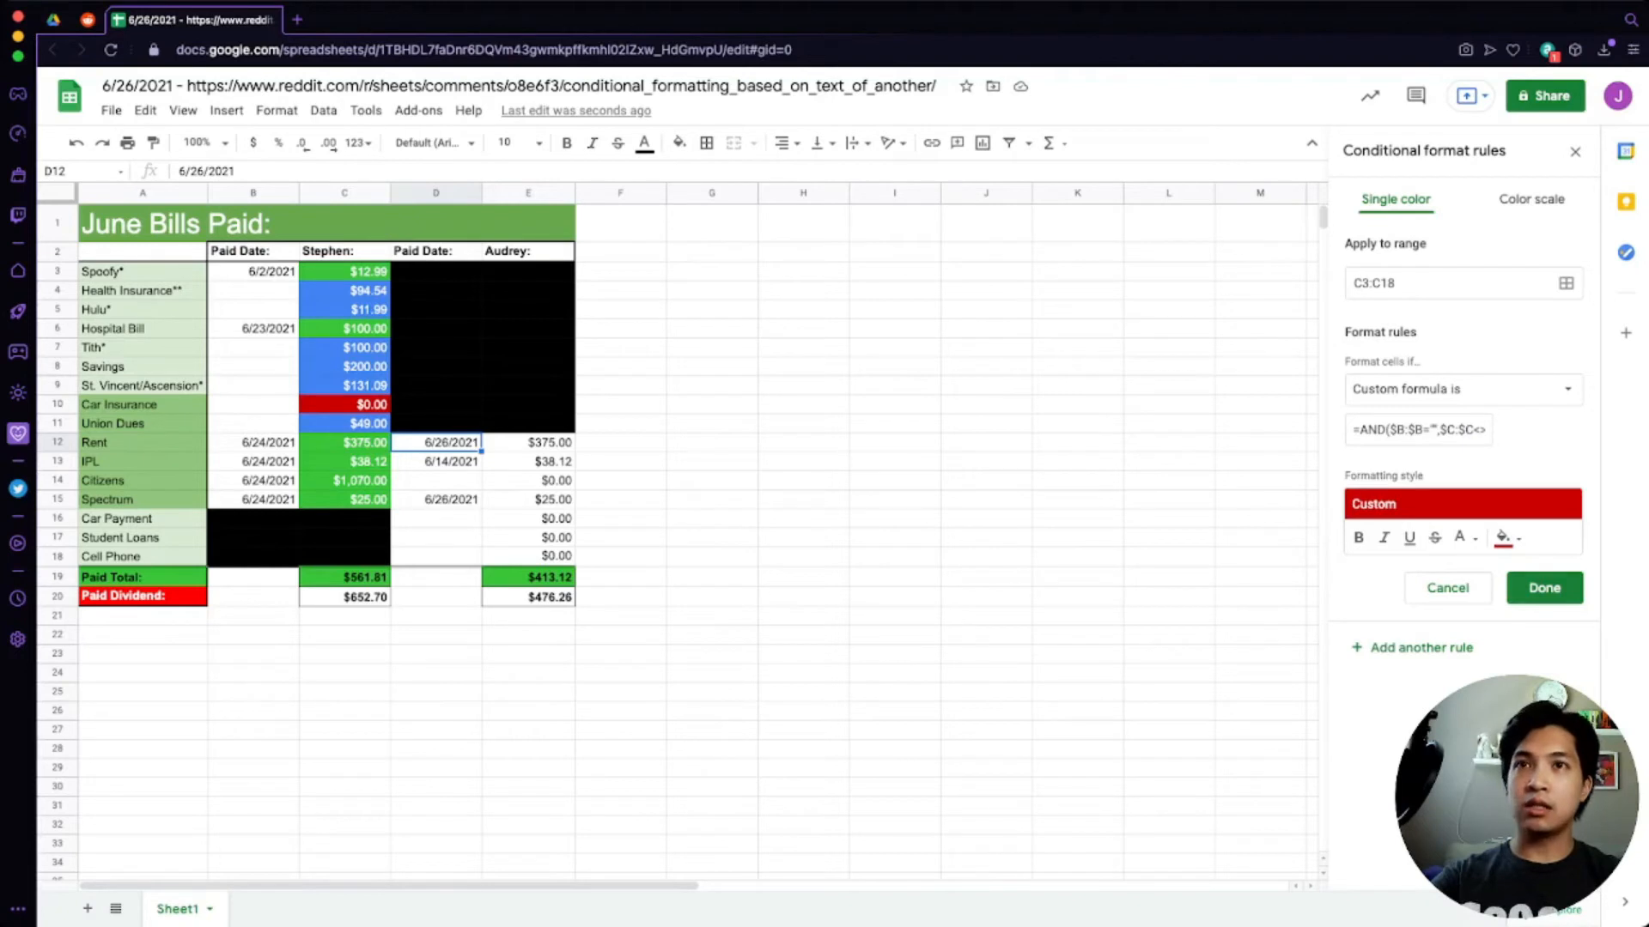
click(1544, 587)
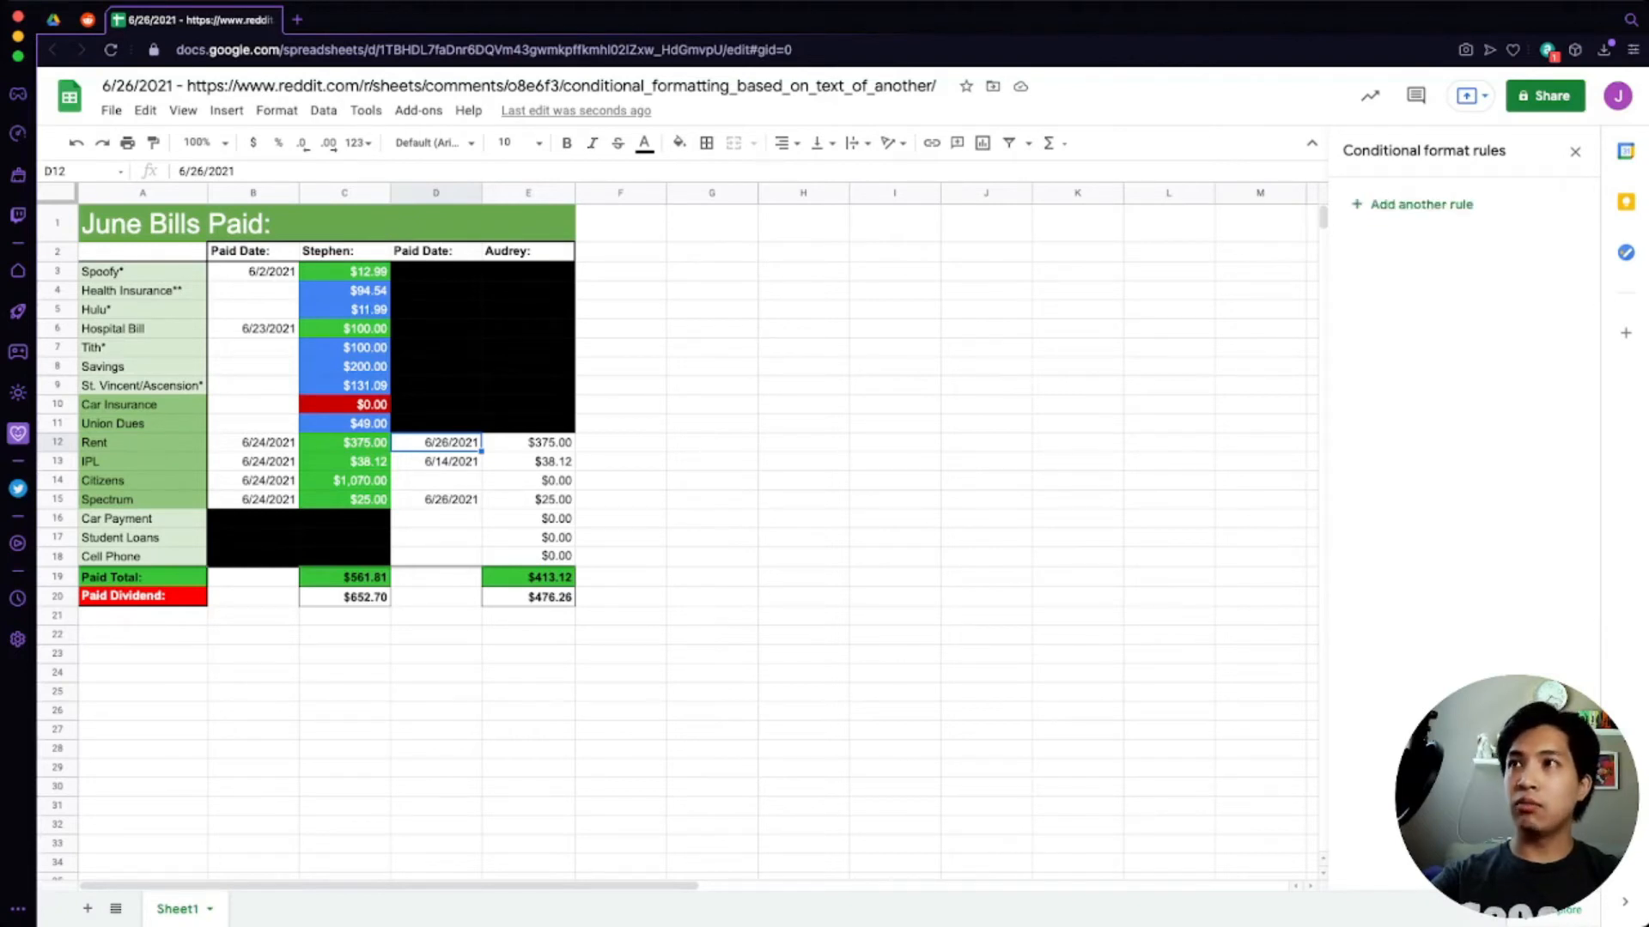
- Try to extend the blue rule's range to C3:C18,E3:E18
click(388, 369)
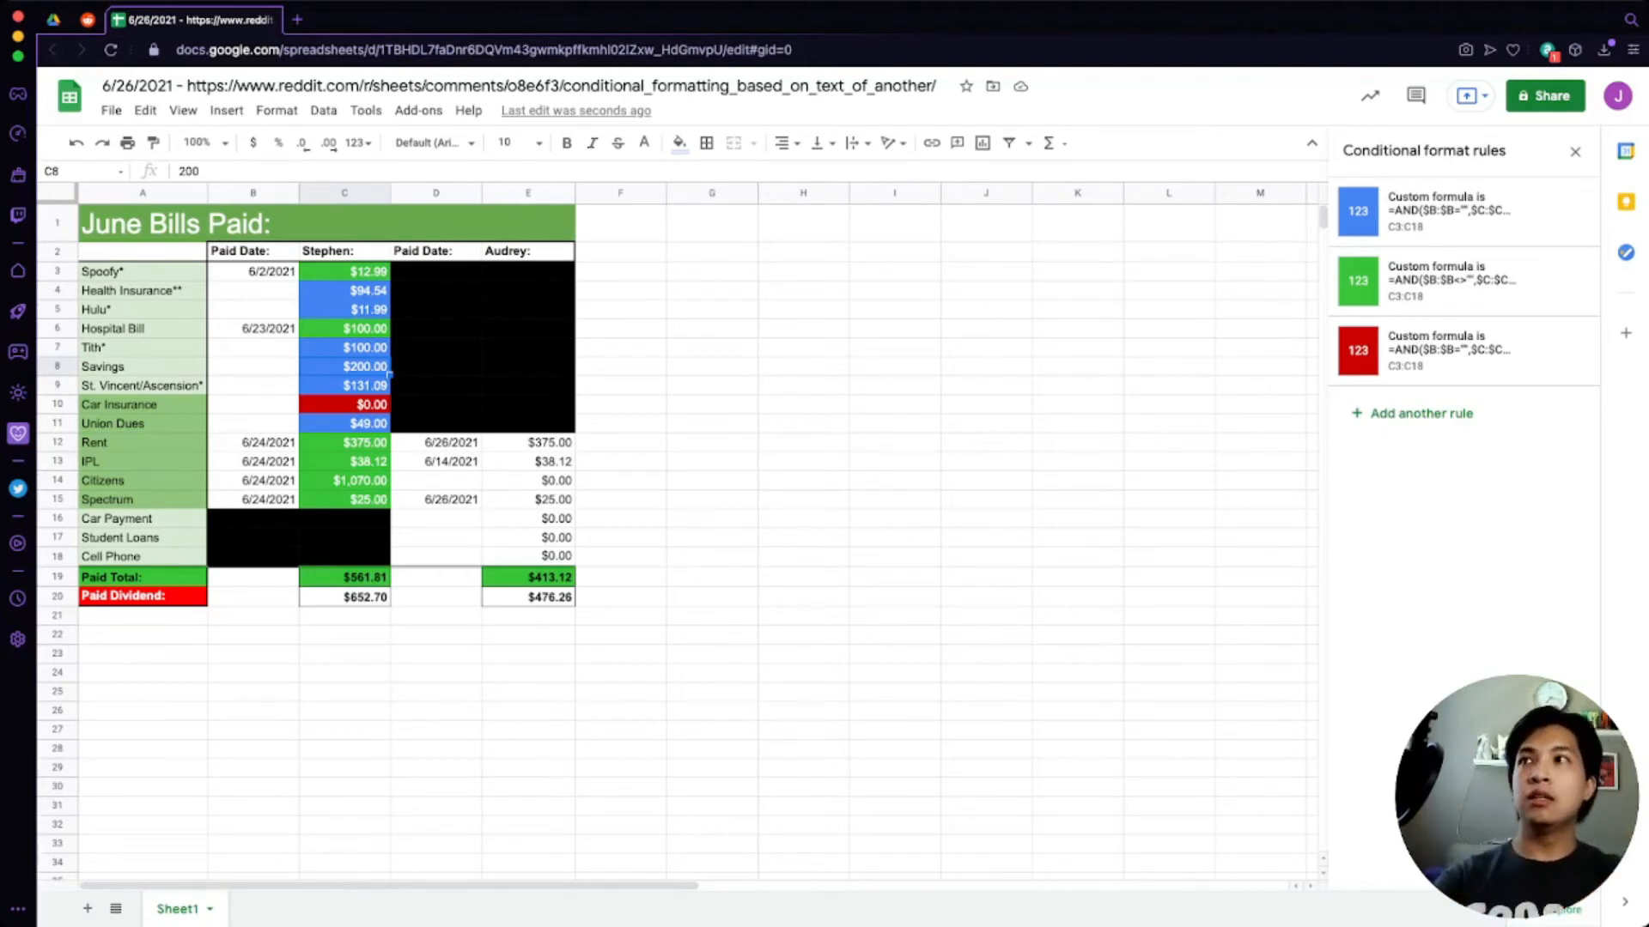
click(1451, 212)
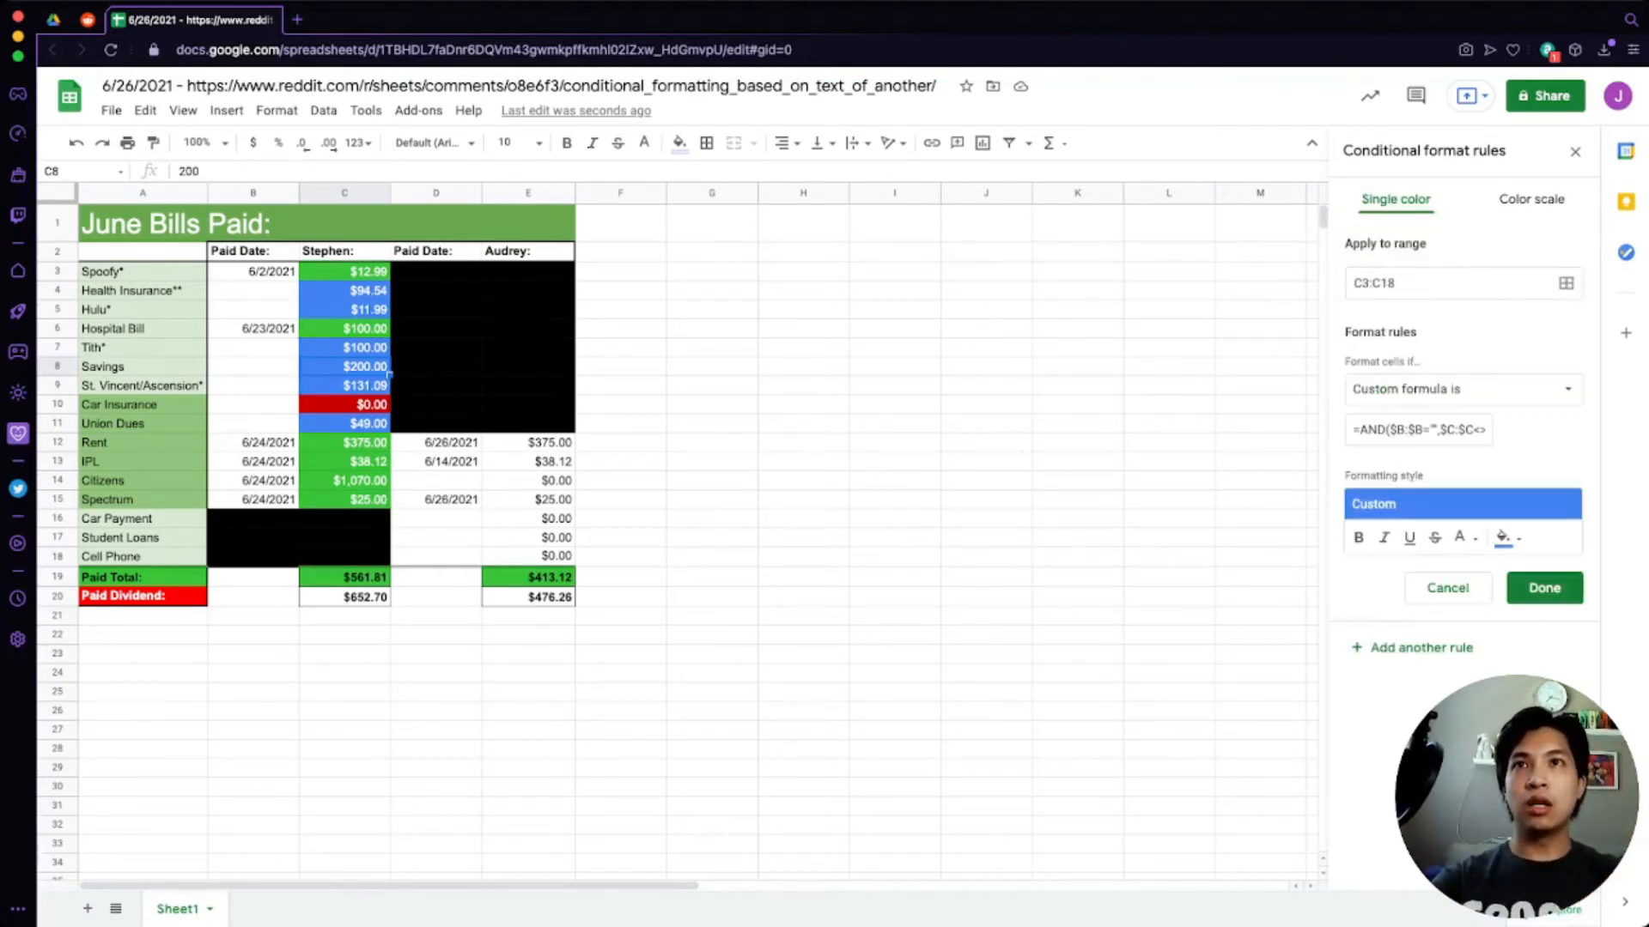
text(,)
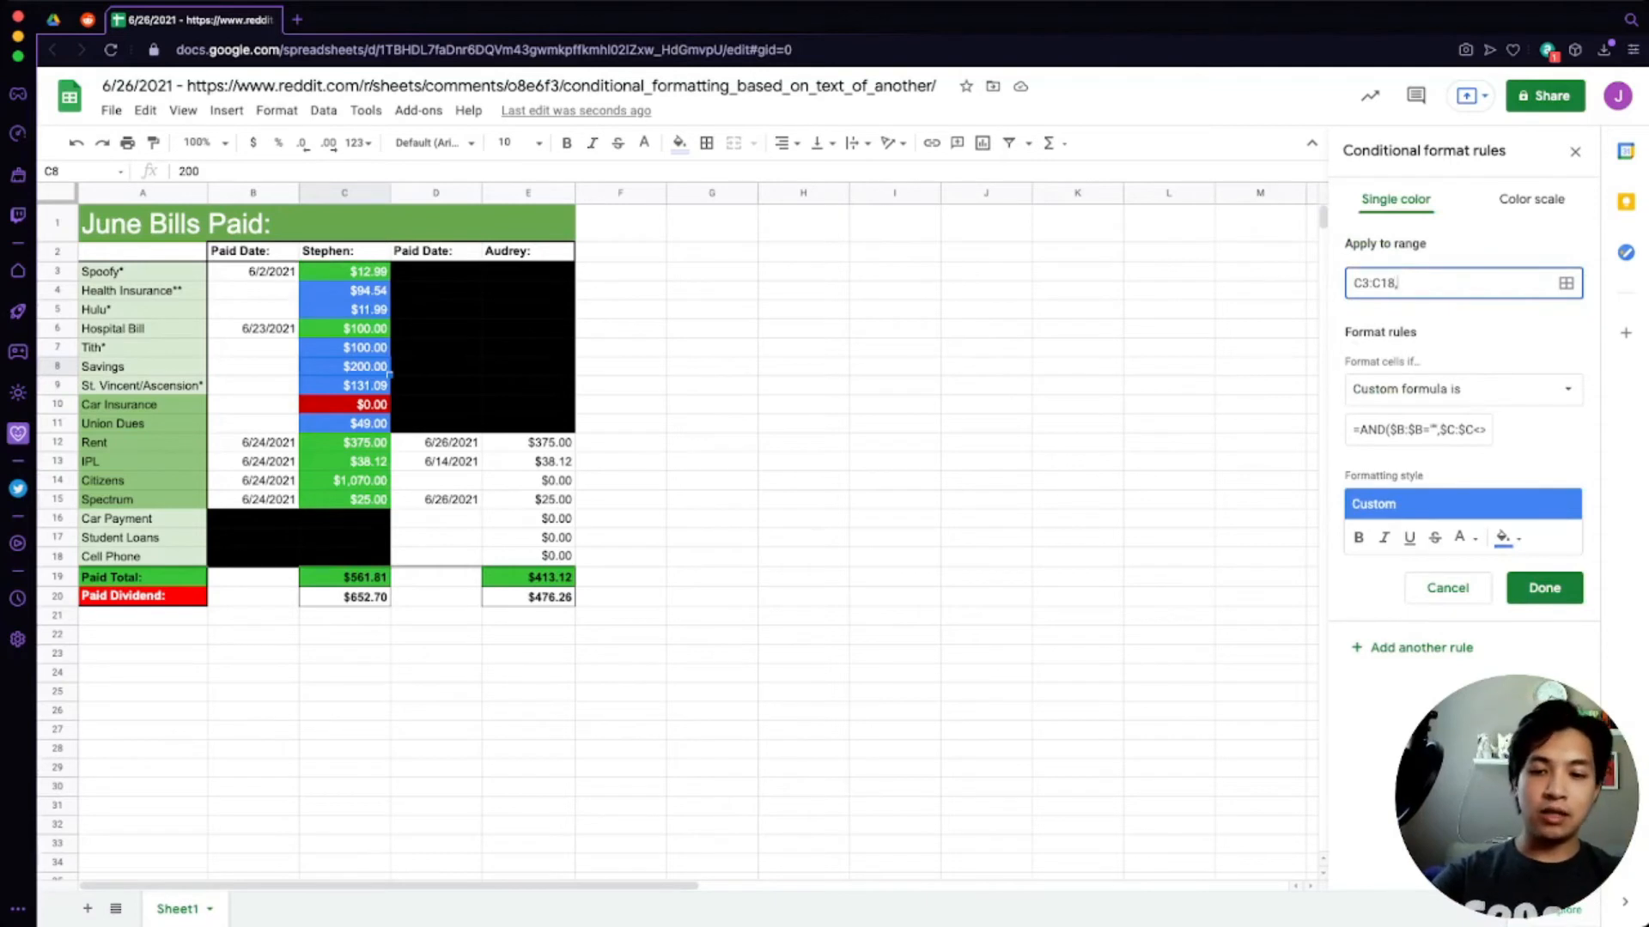
text(E3)
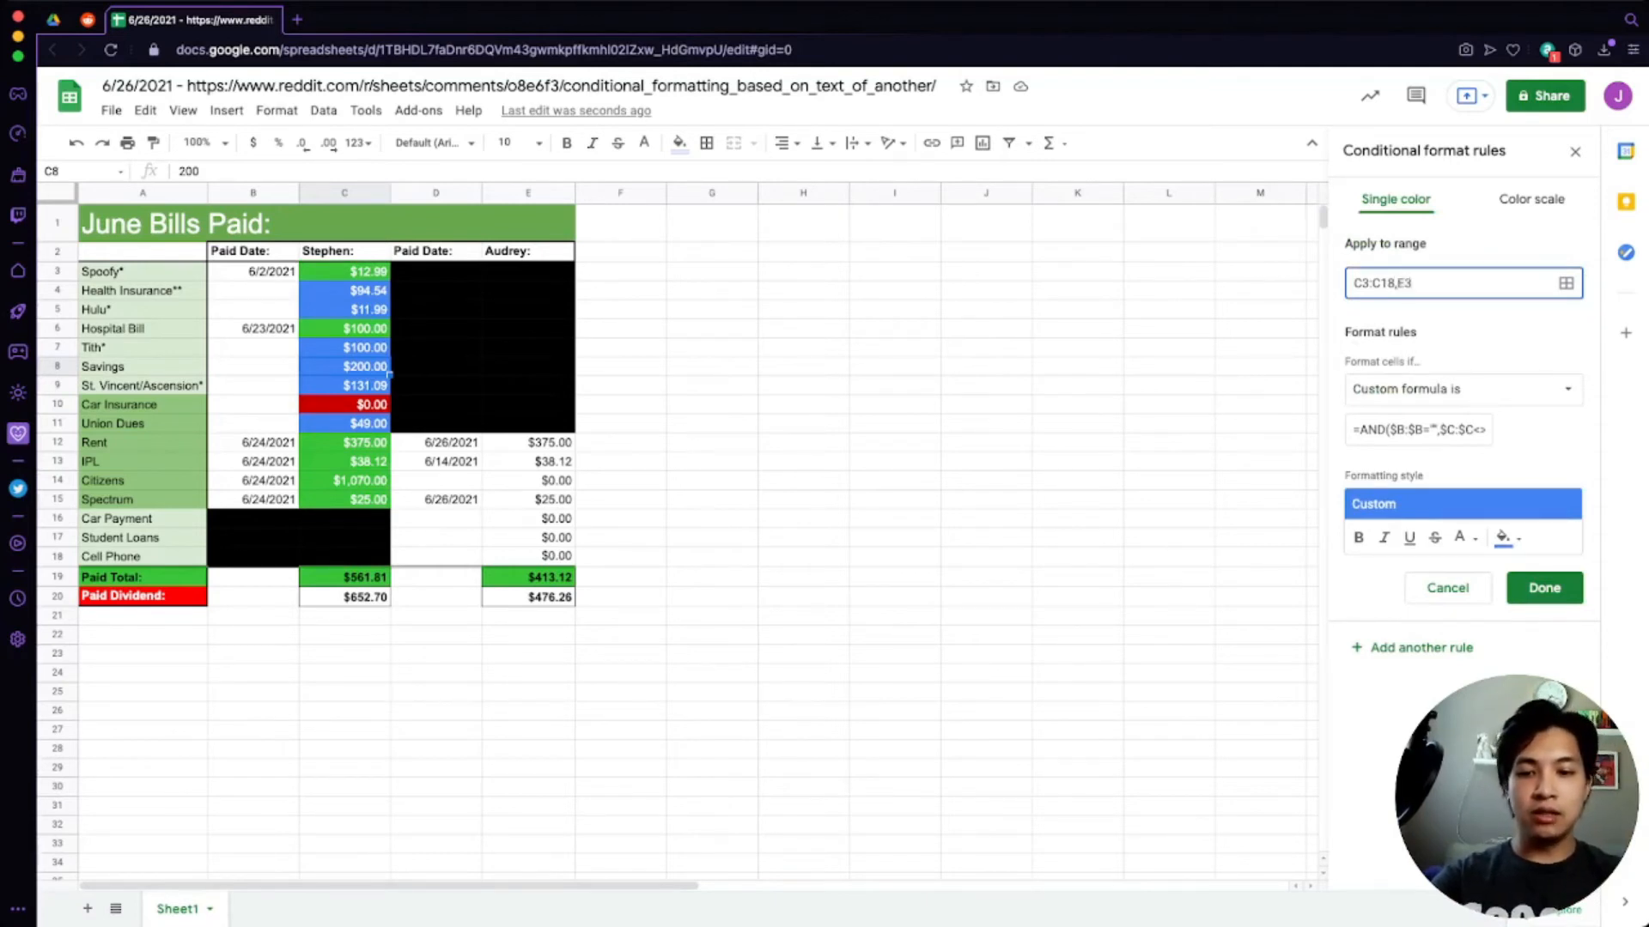
text(:E18)
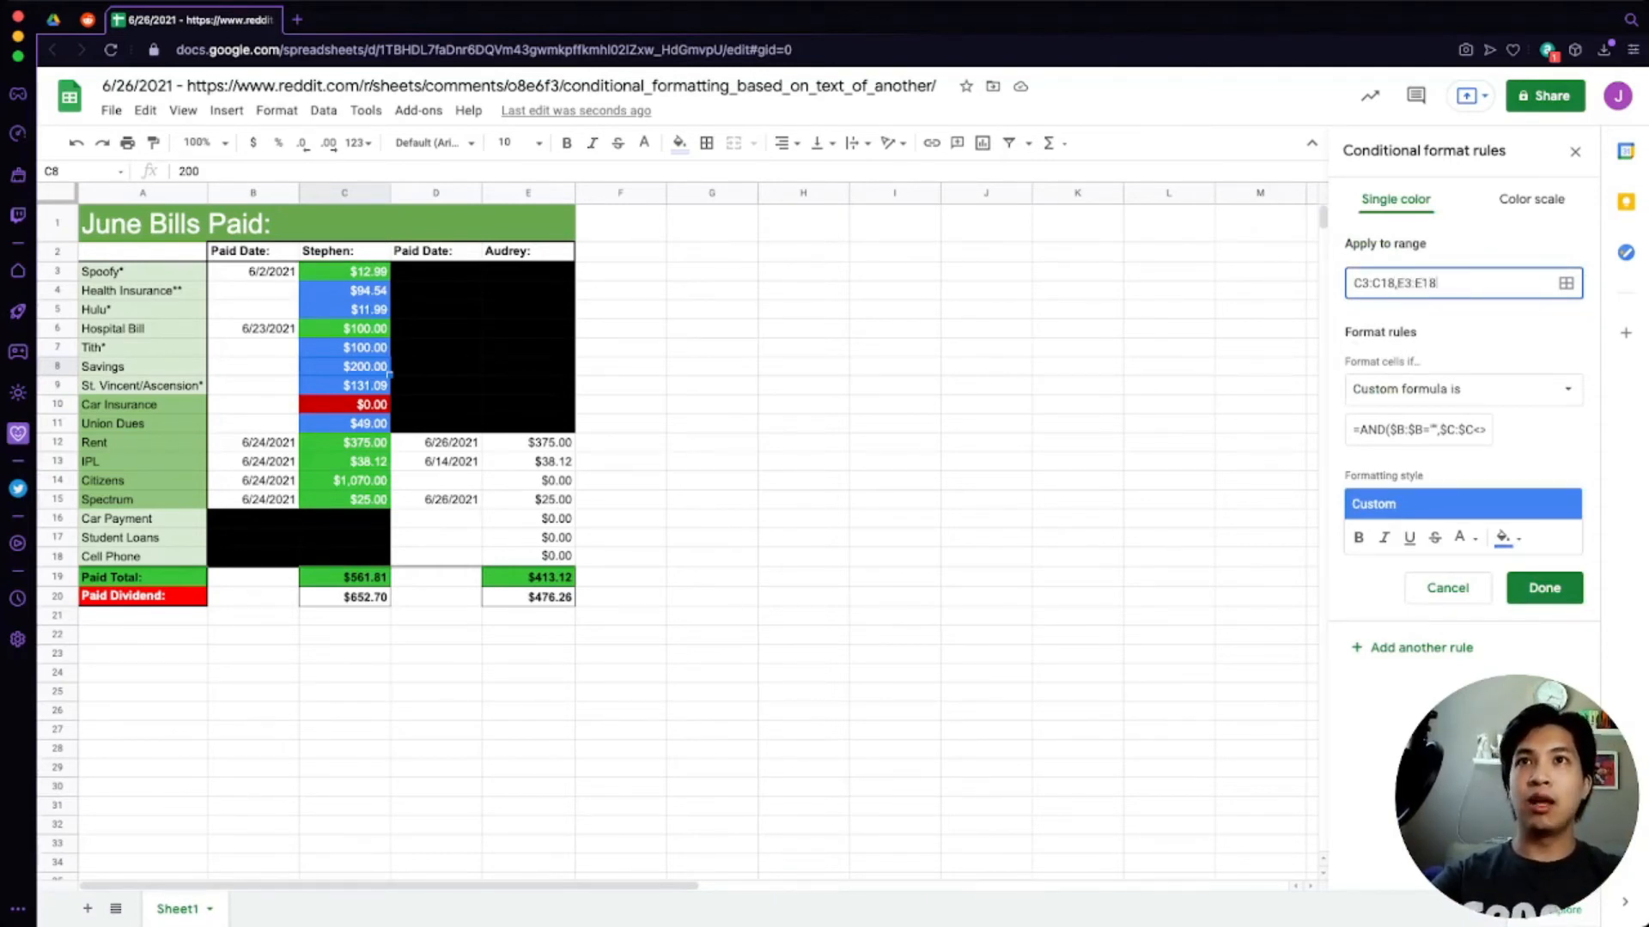
key(Return)
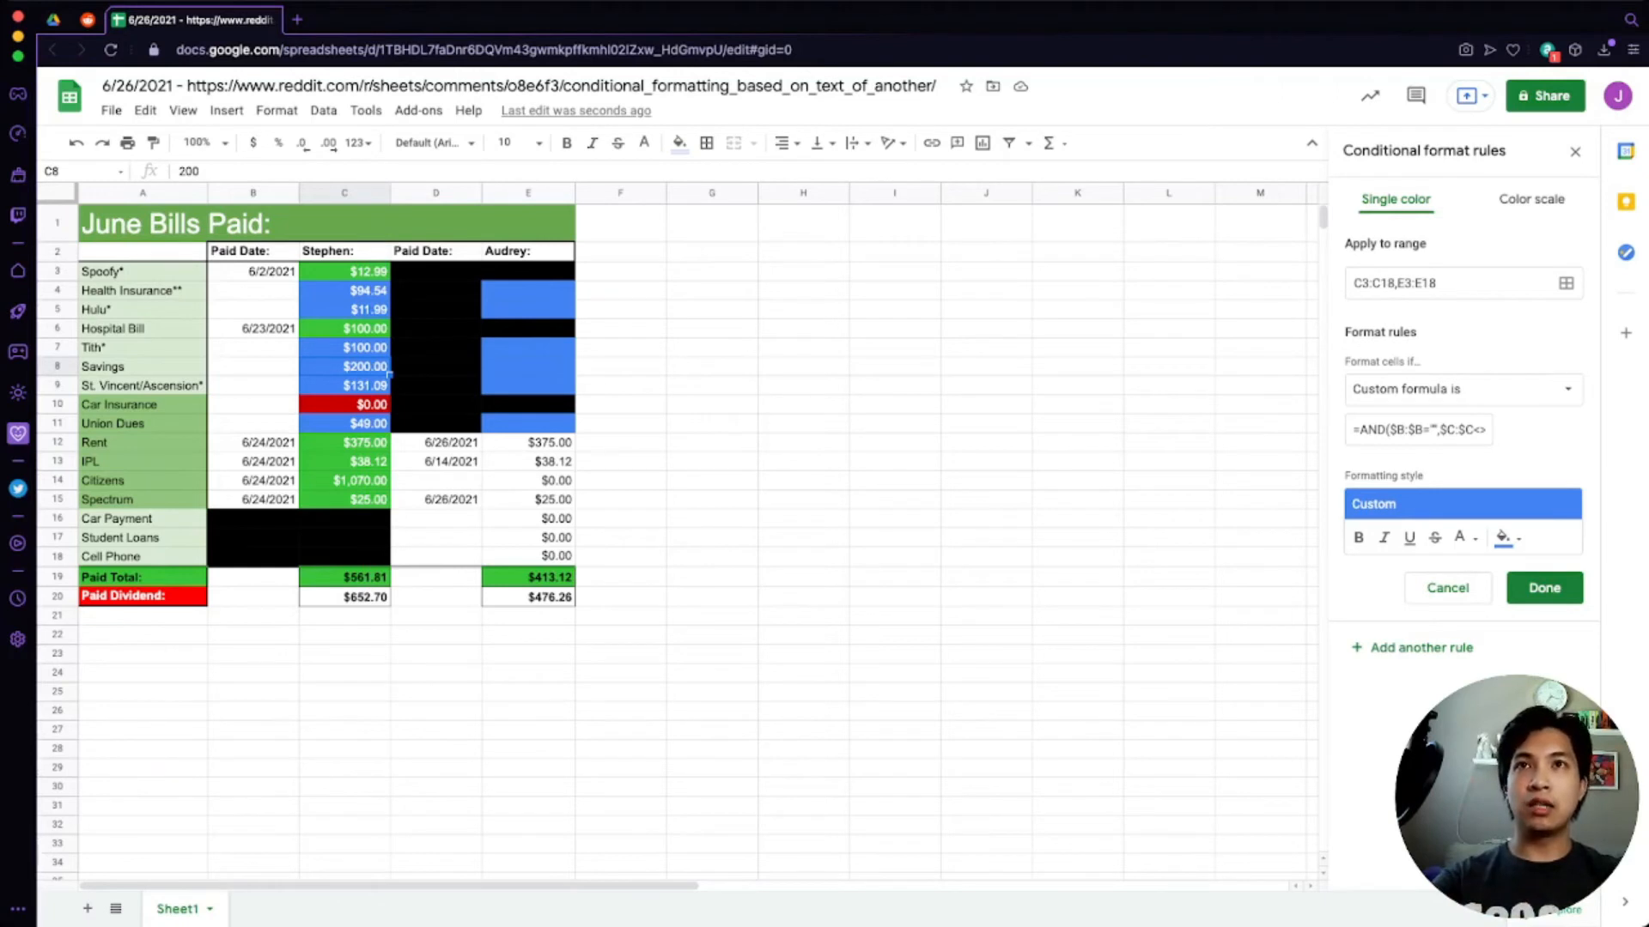
- Remove E3:E18 from the blue rule's range, leaving C3:C18
click(1451, 283)
key(BackSpace)
key(BackSpace)
key(BackSpace)
key(BackSpace)
key(BackSpace)
key(BackSpace)
key(BackSpace)
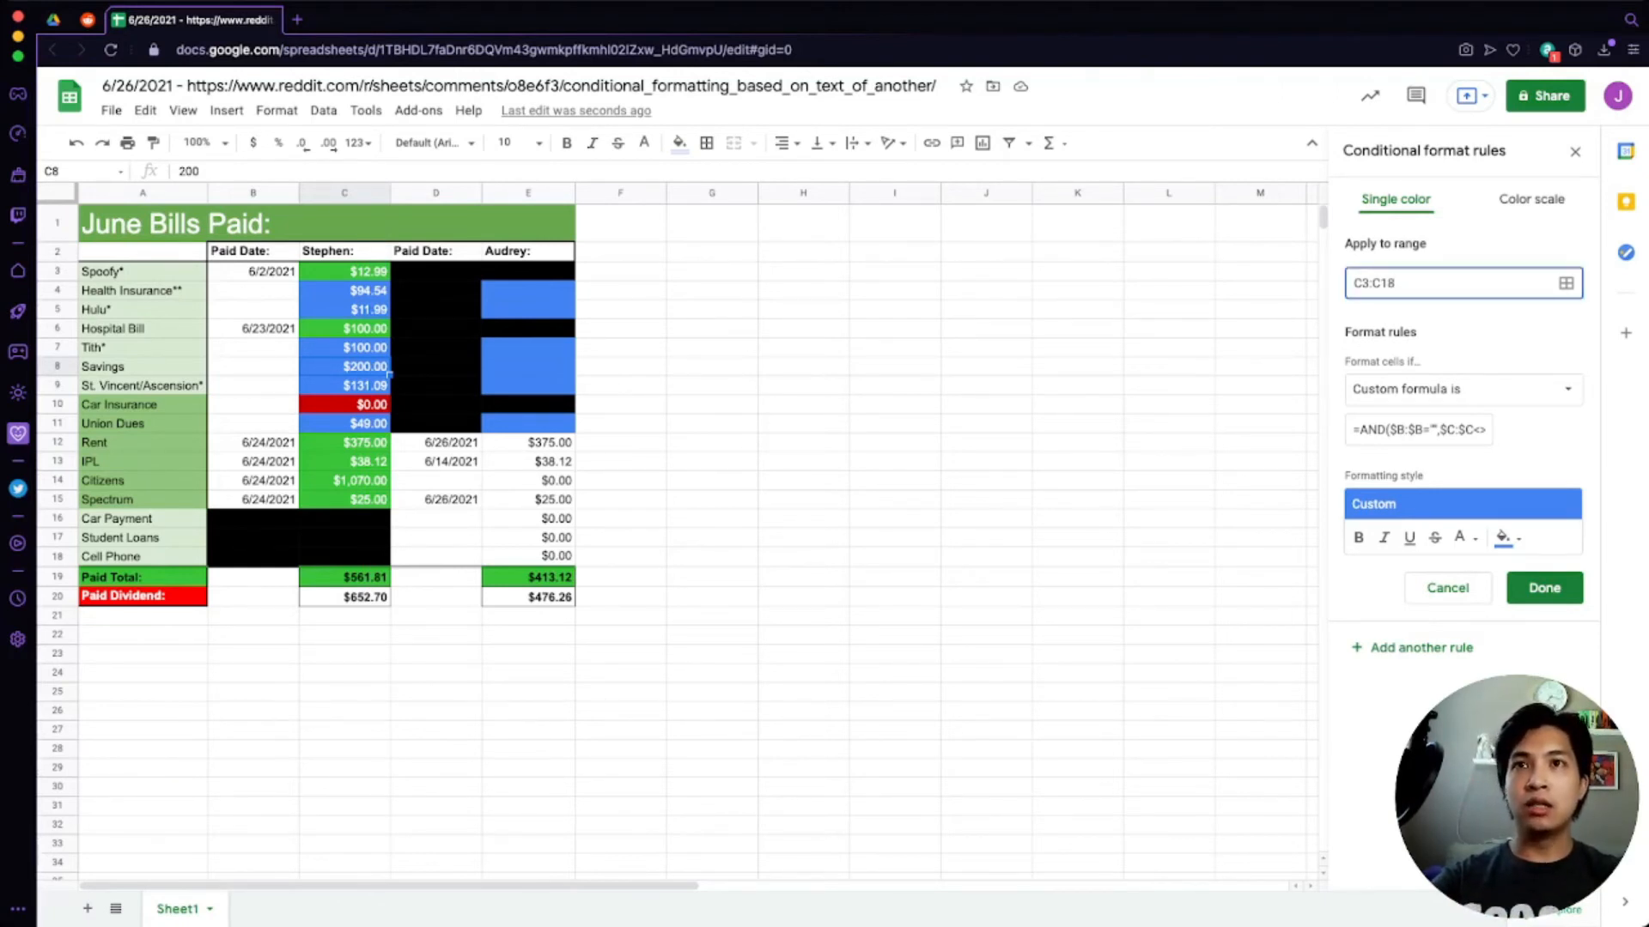
- Copy the blue rule's whole custom formula and close the rule
click(1437, 429)
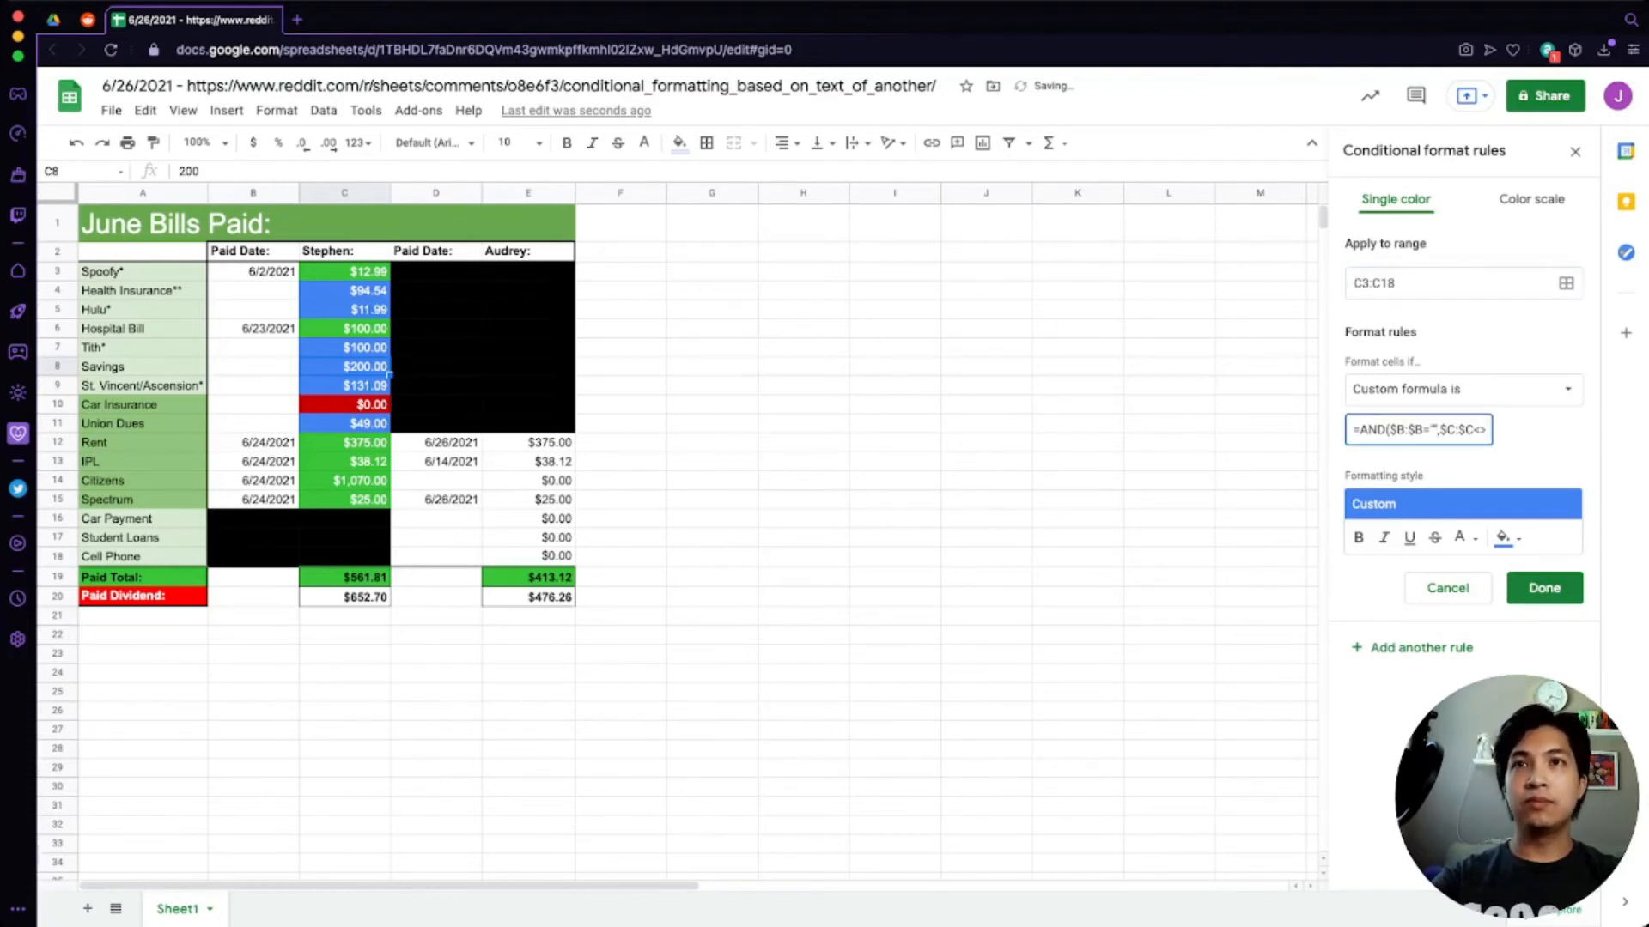
key(ctrl+a)
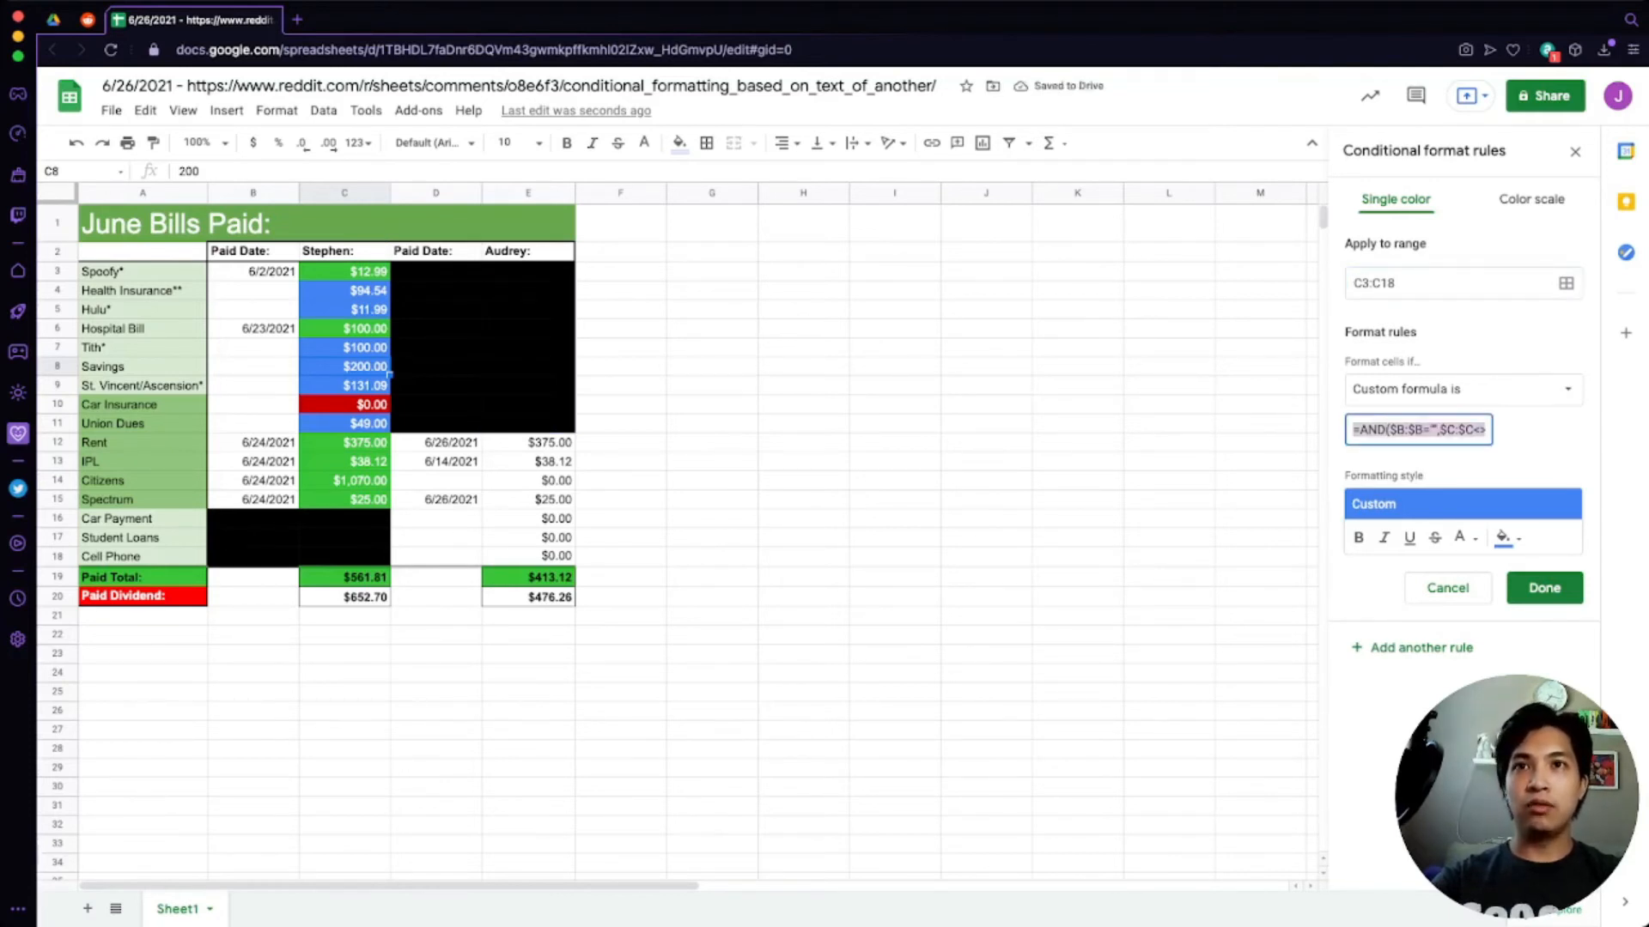
key(Return)
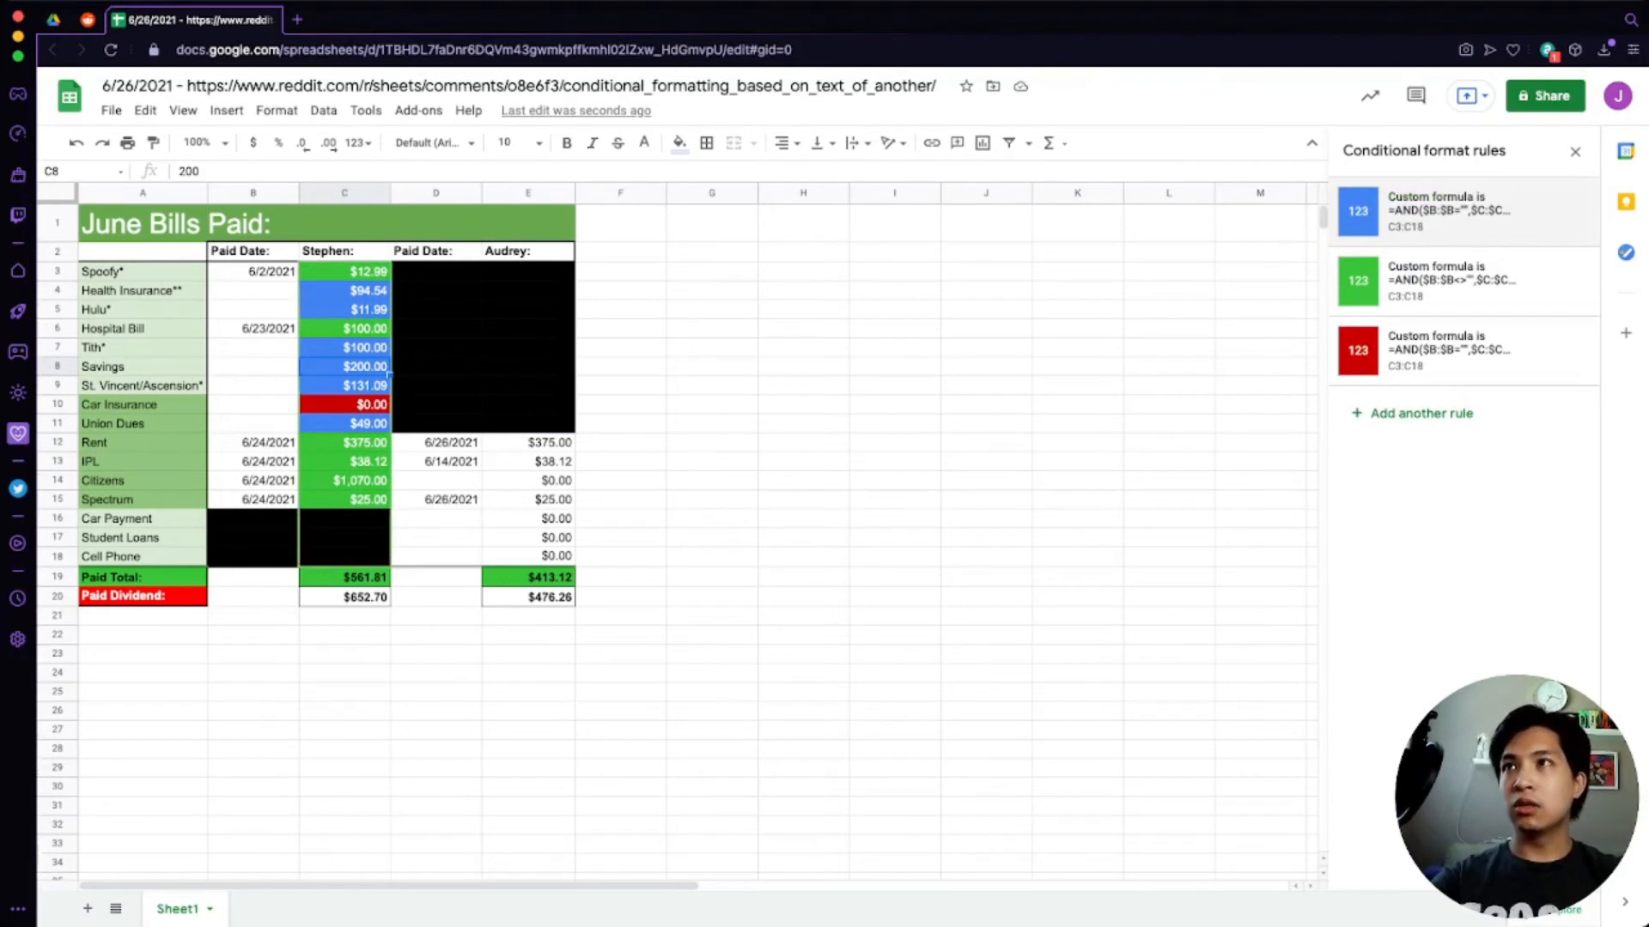
- Add a new conditional format rule for E3:E18 with the condition Custom formula is
click(527, 290)
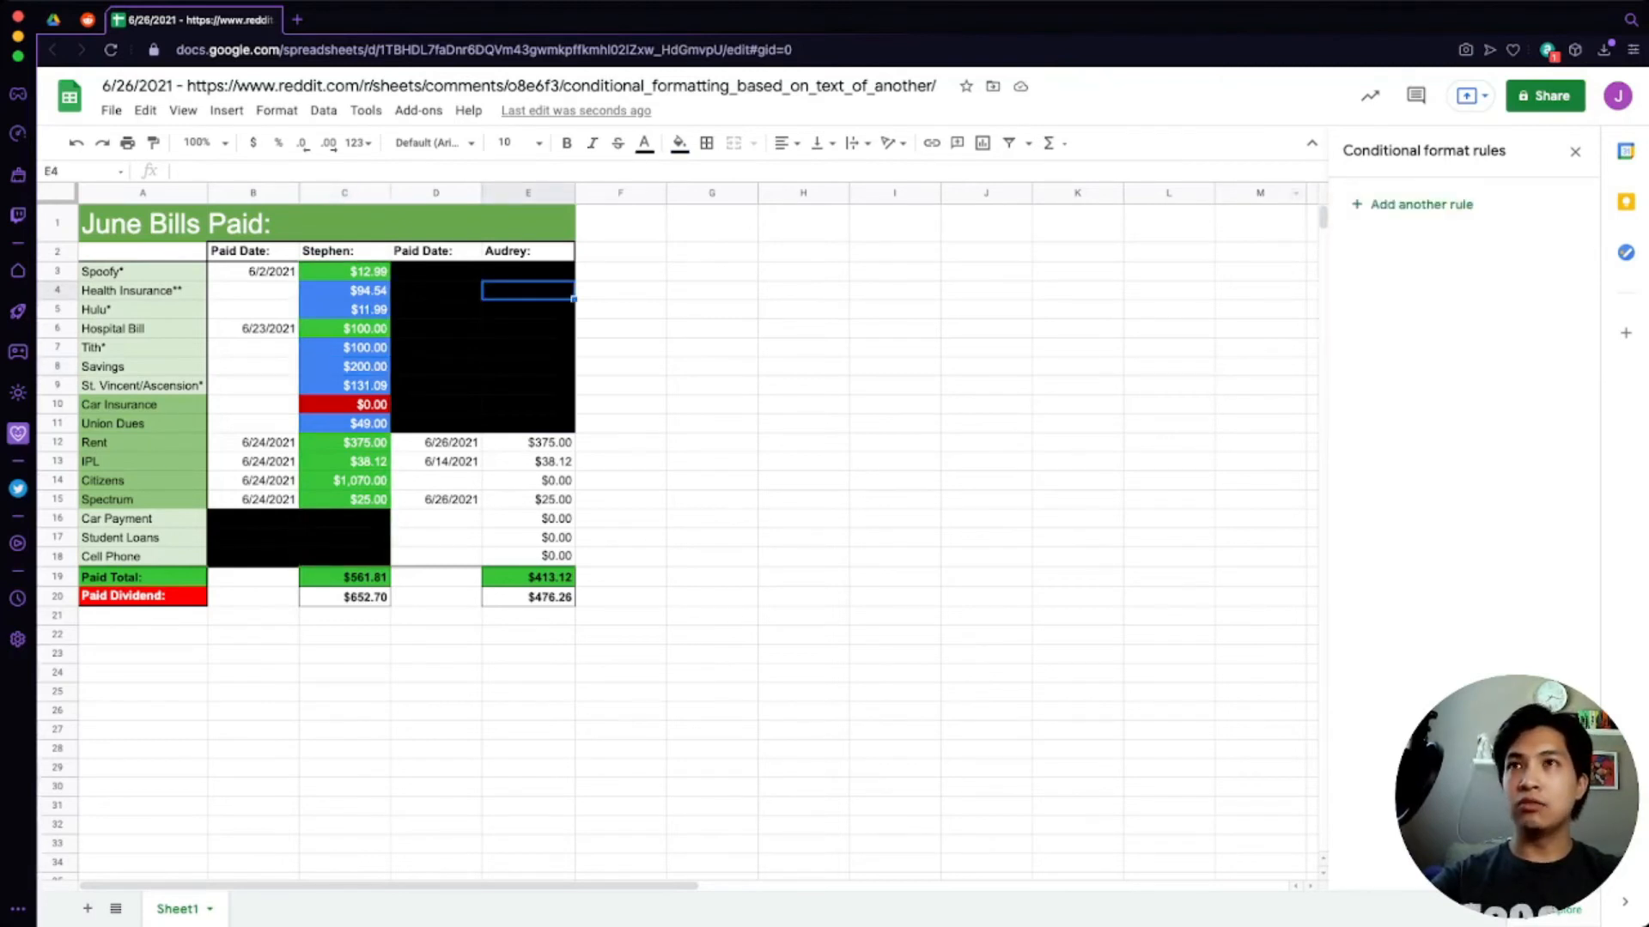
click(1420, 204)
click(1432, 284)
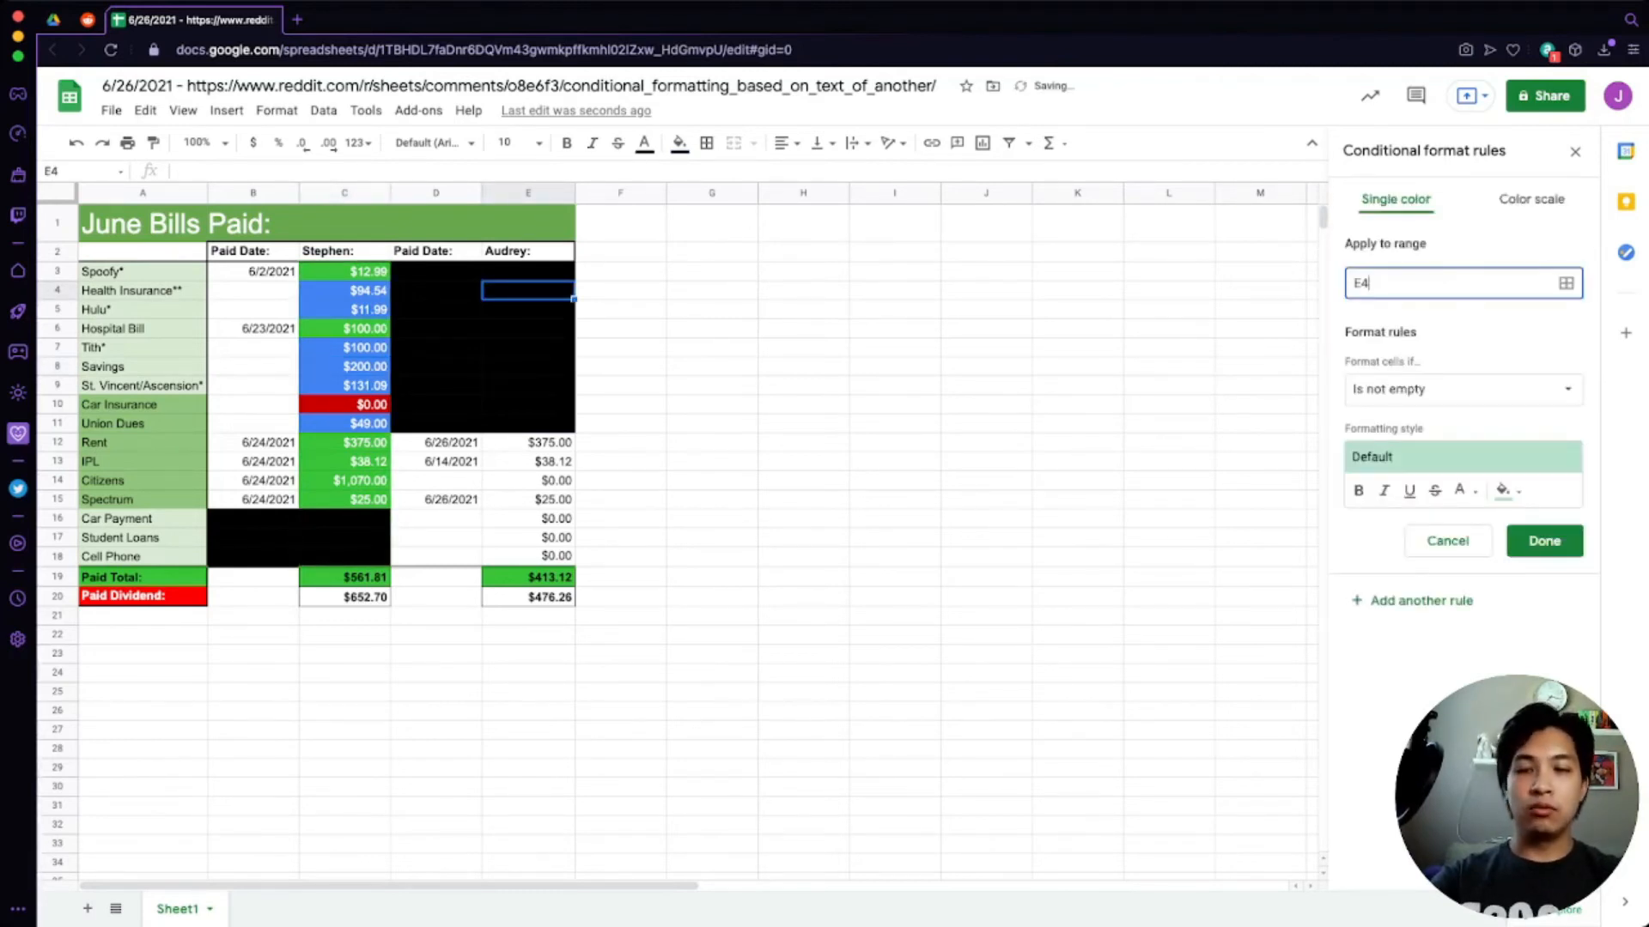
key(BackSpace)
text(3:E18)
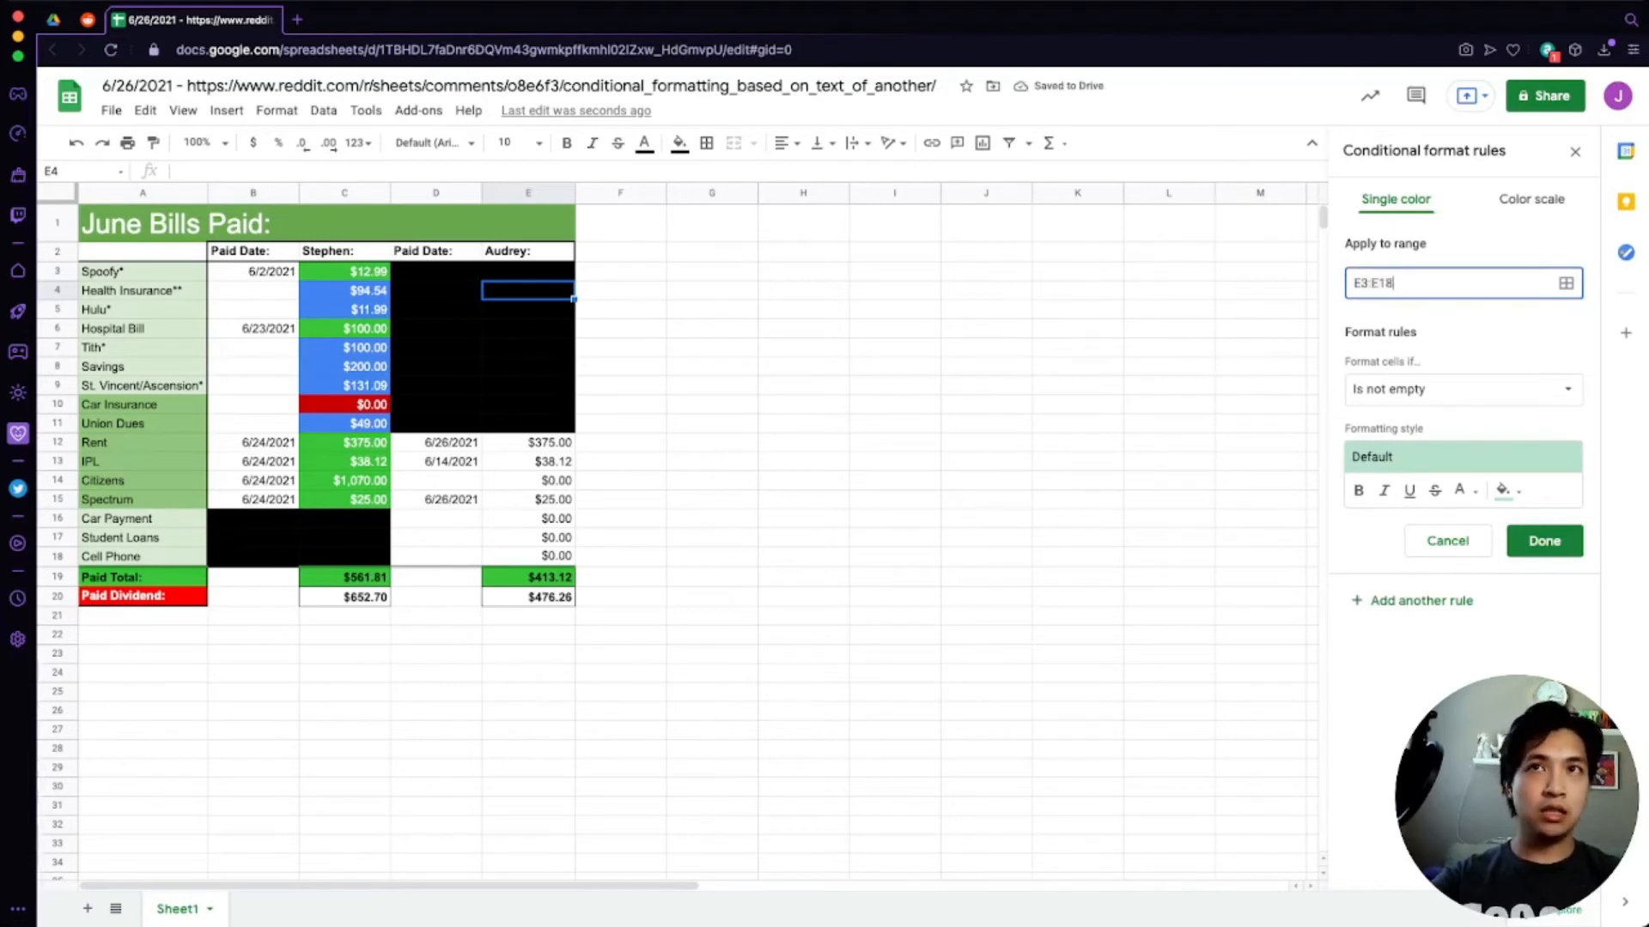
click(1461, 390)
scroll(1429, 608, down, 1)
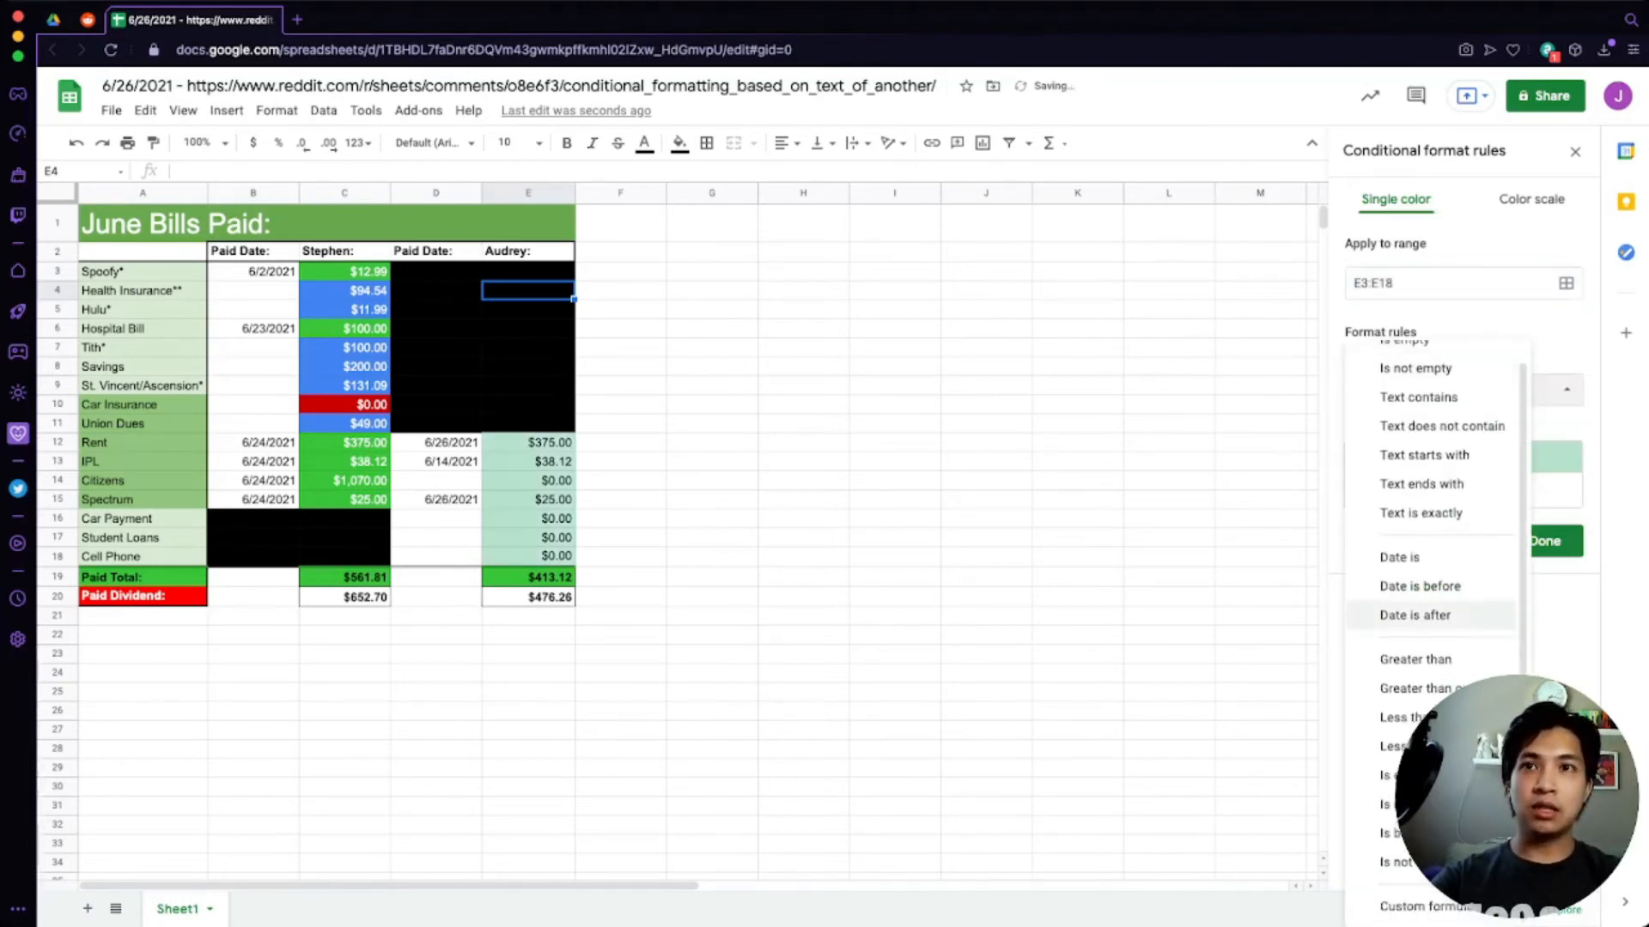
click(1421, 906)
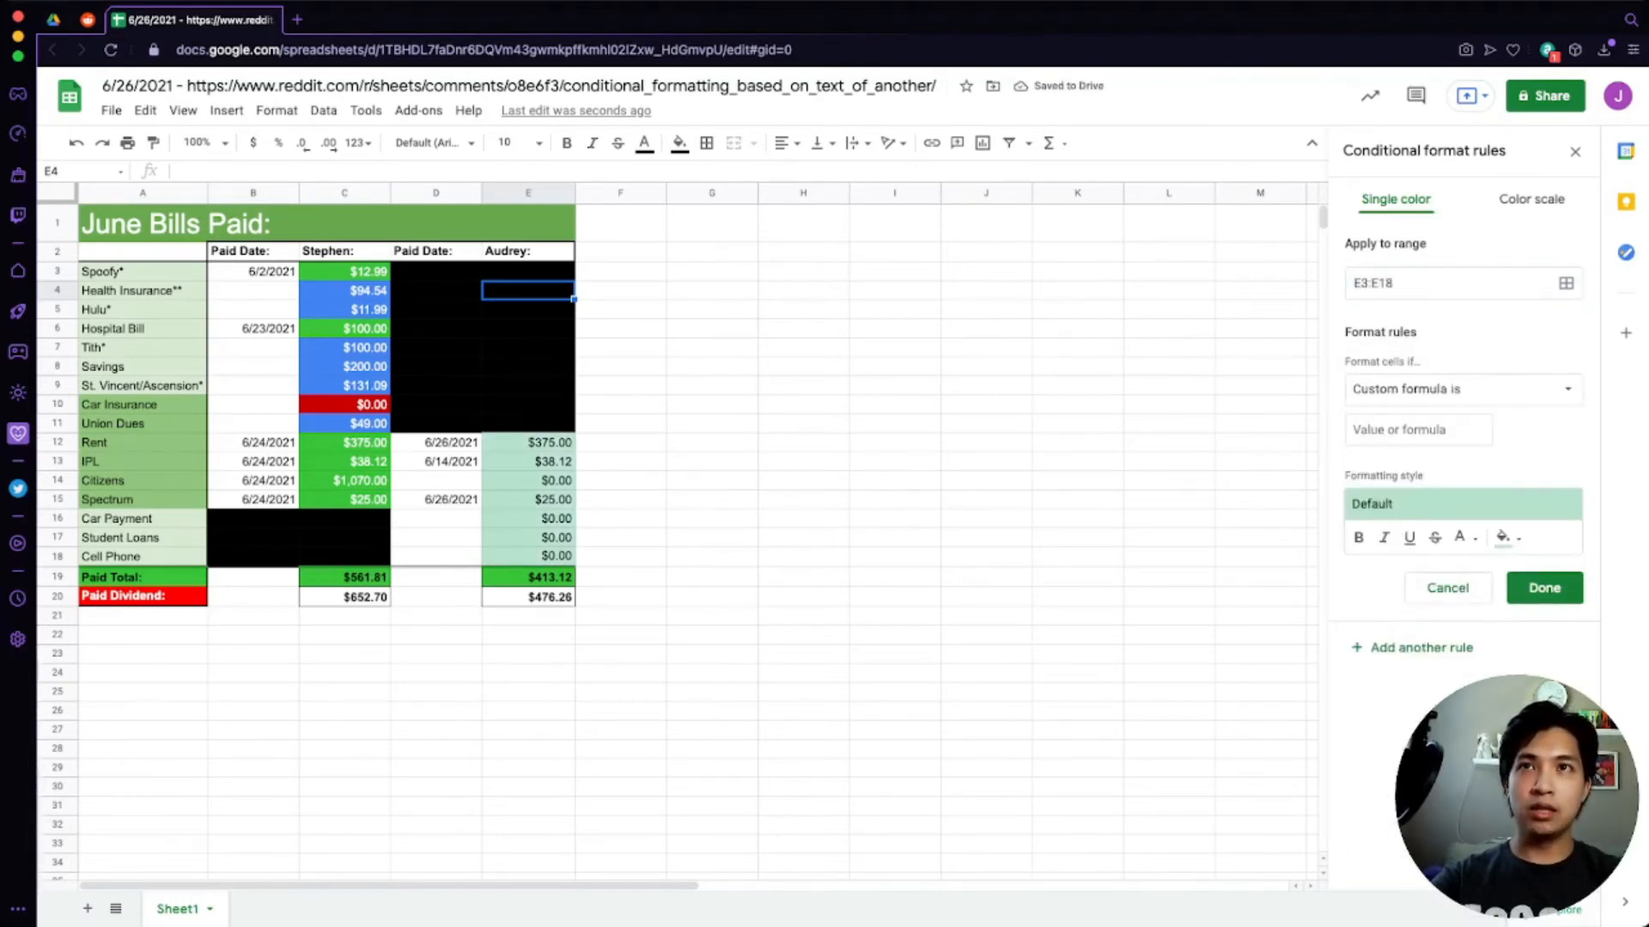
- Paste the copied formula into the new rule and change its first test to $D:$D=""
click(1417, 430)
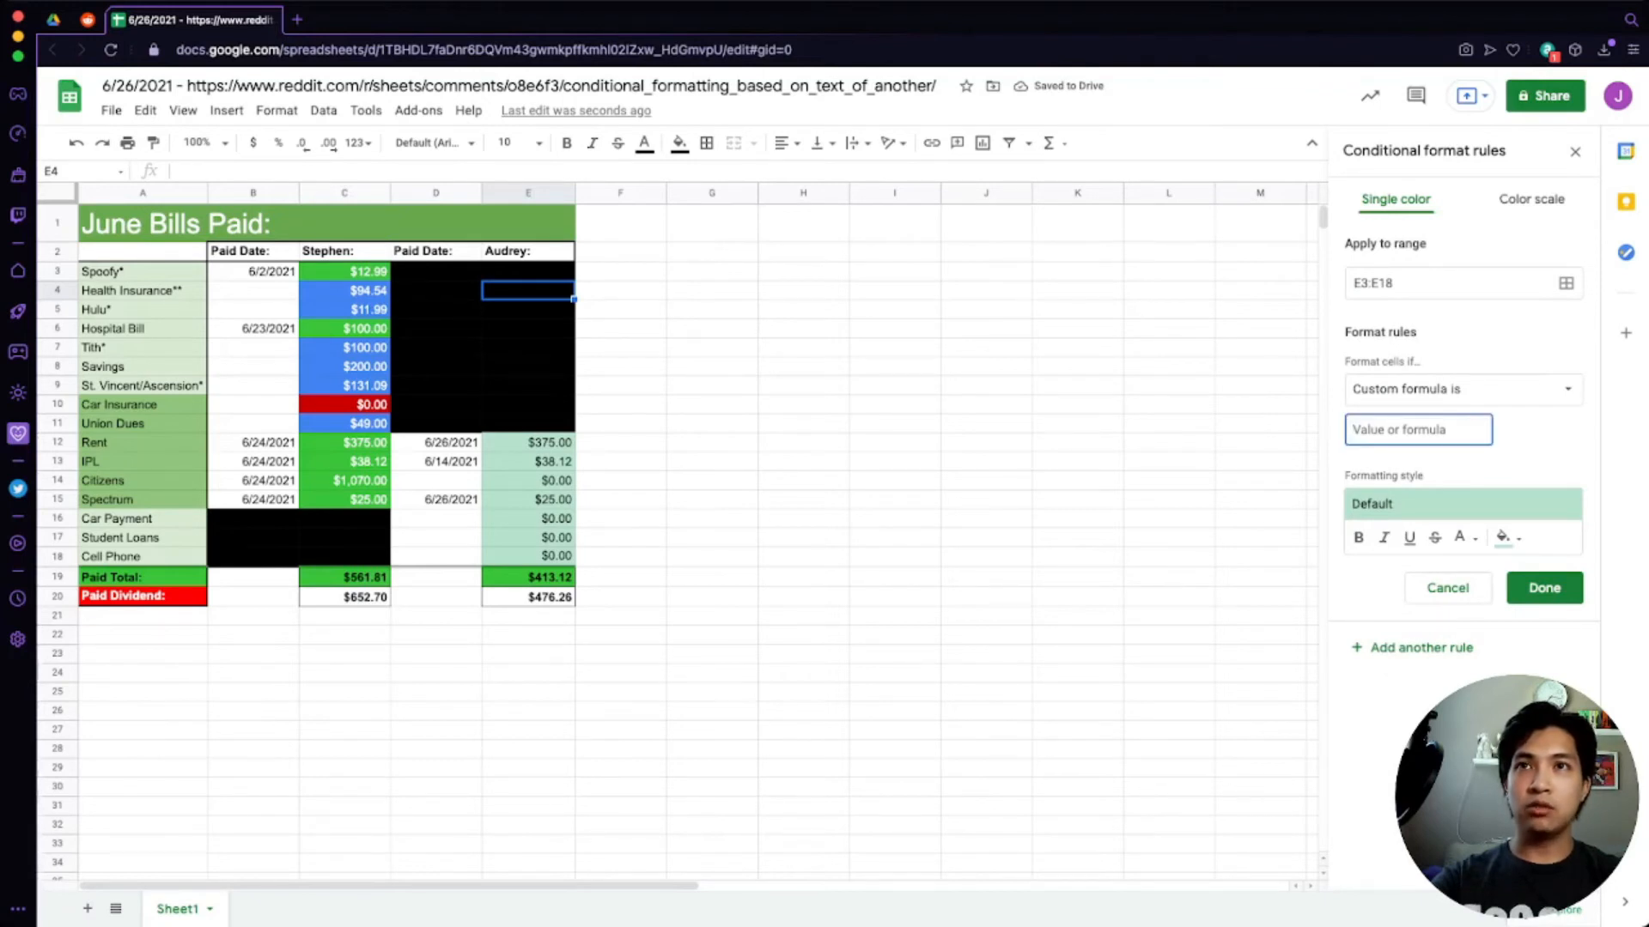
key(super+v)
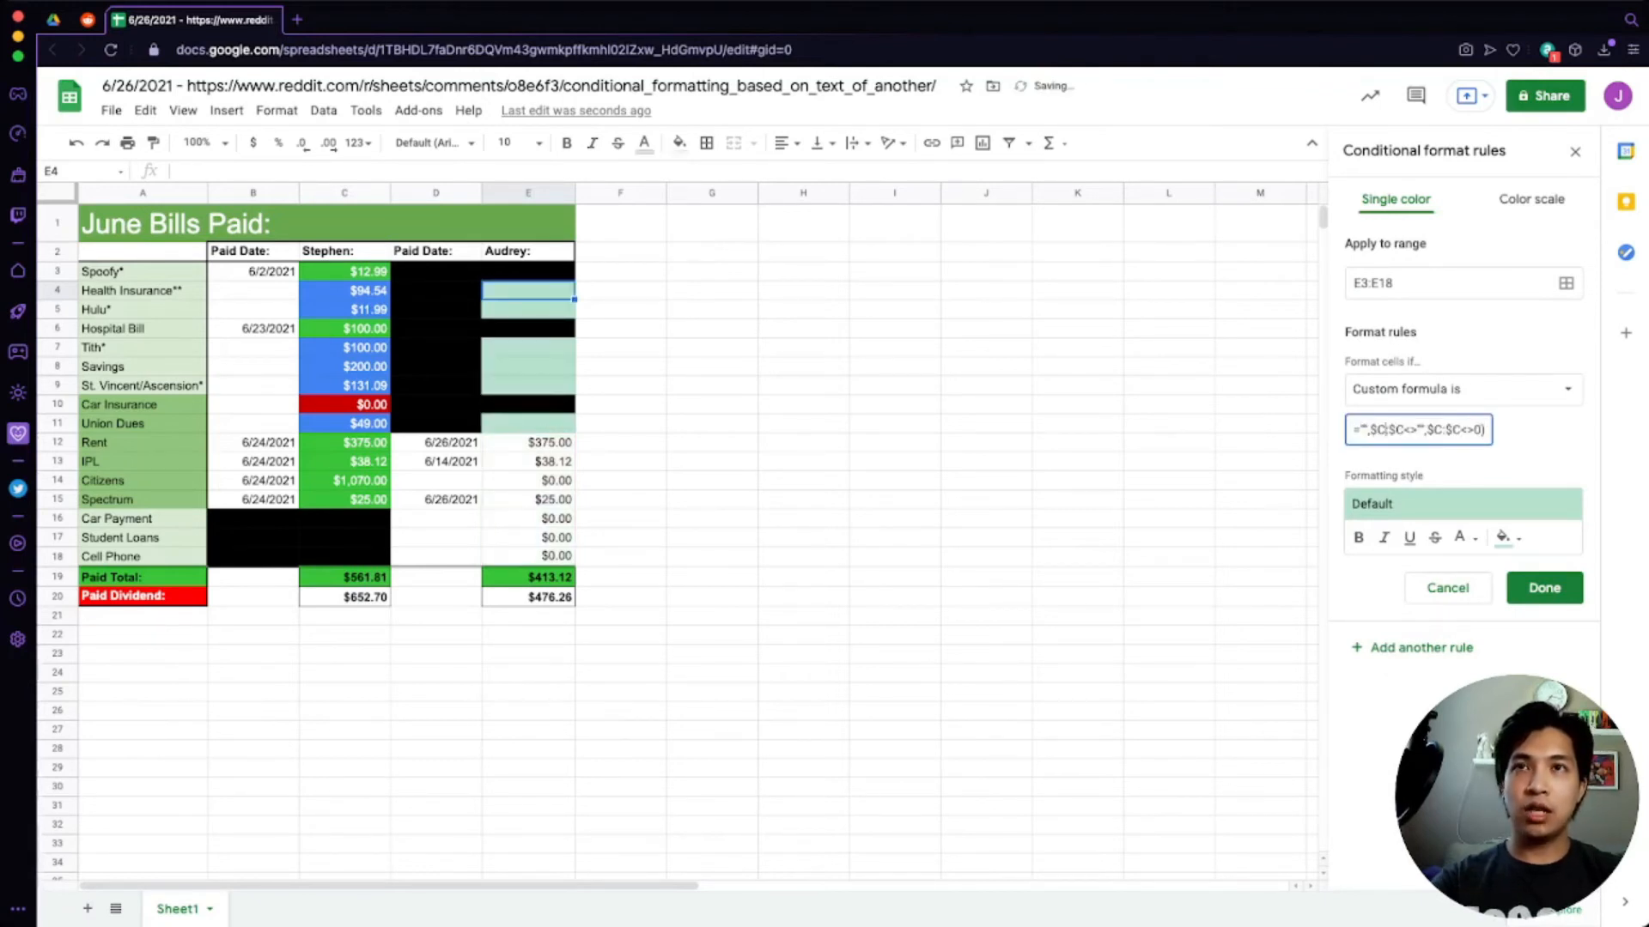
key(super+Left)
key(Right)
key(Right)
key(Right)
key(Right)
key(Right)
key(Right)
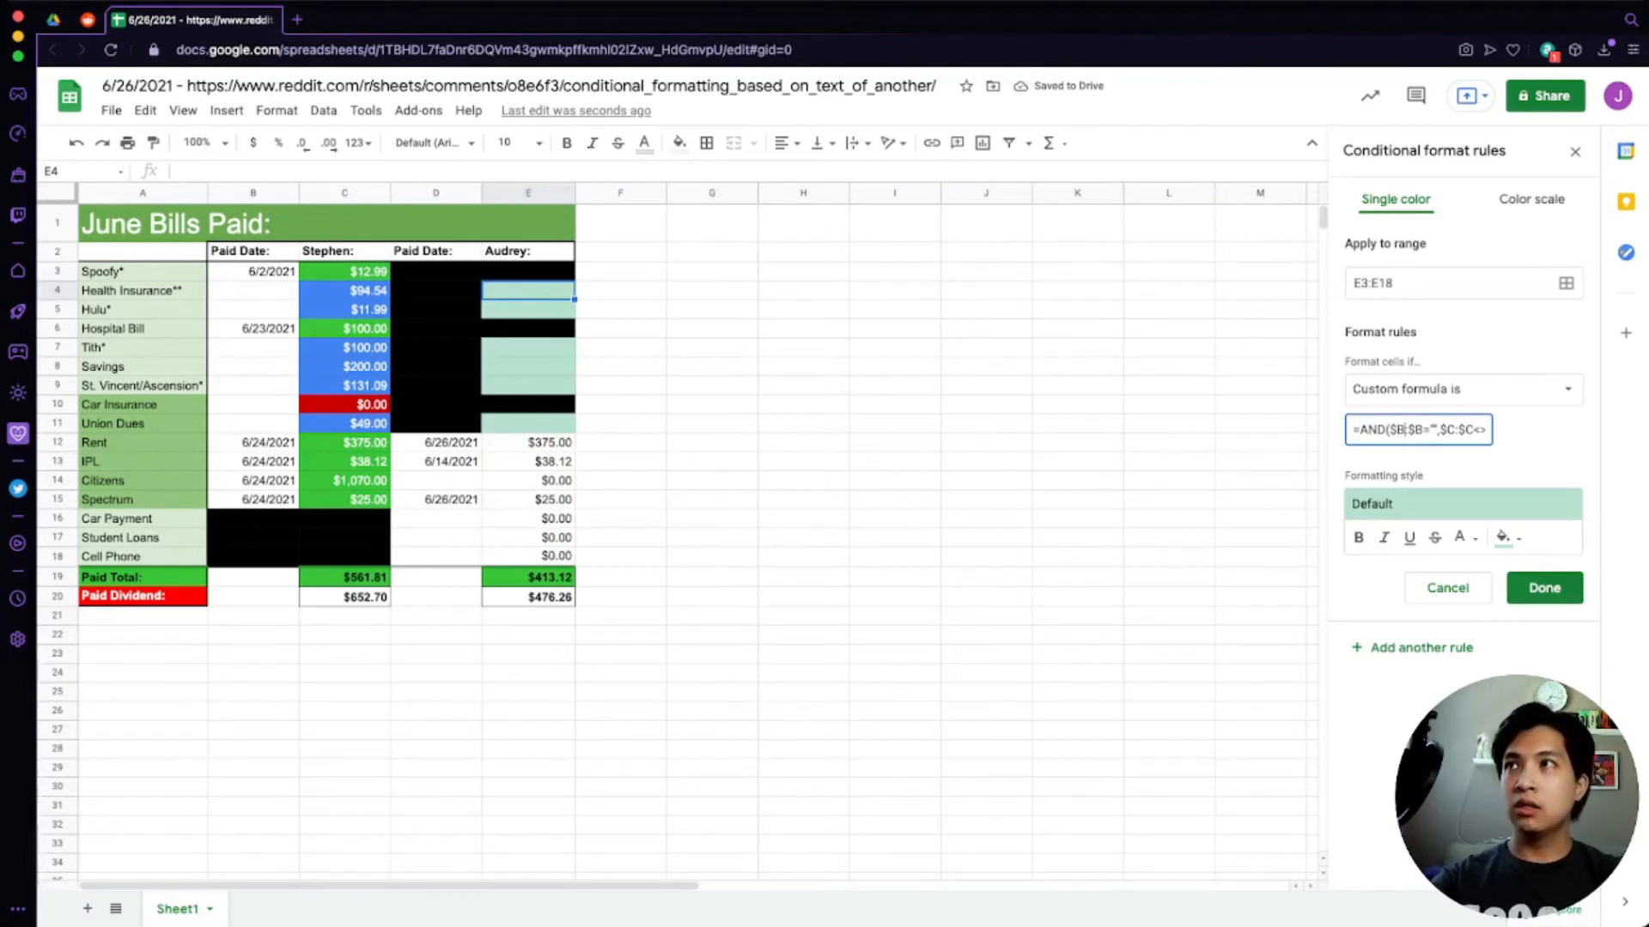
key(BackSpace)
text(D)
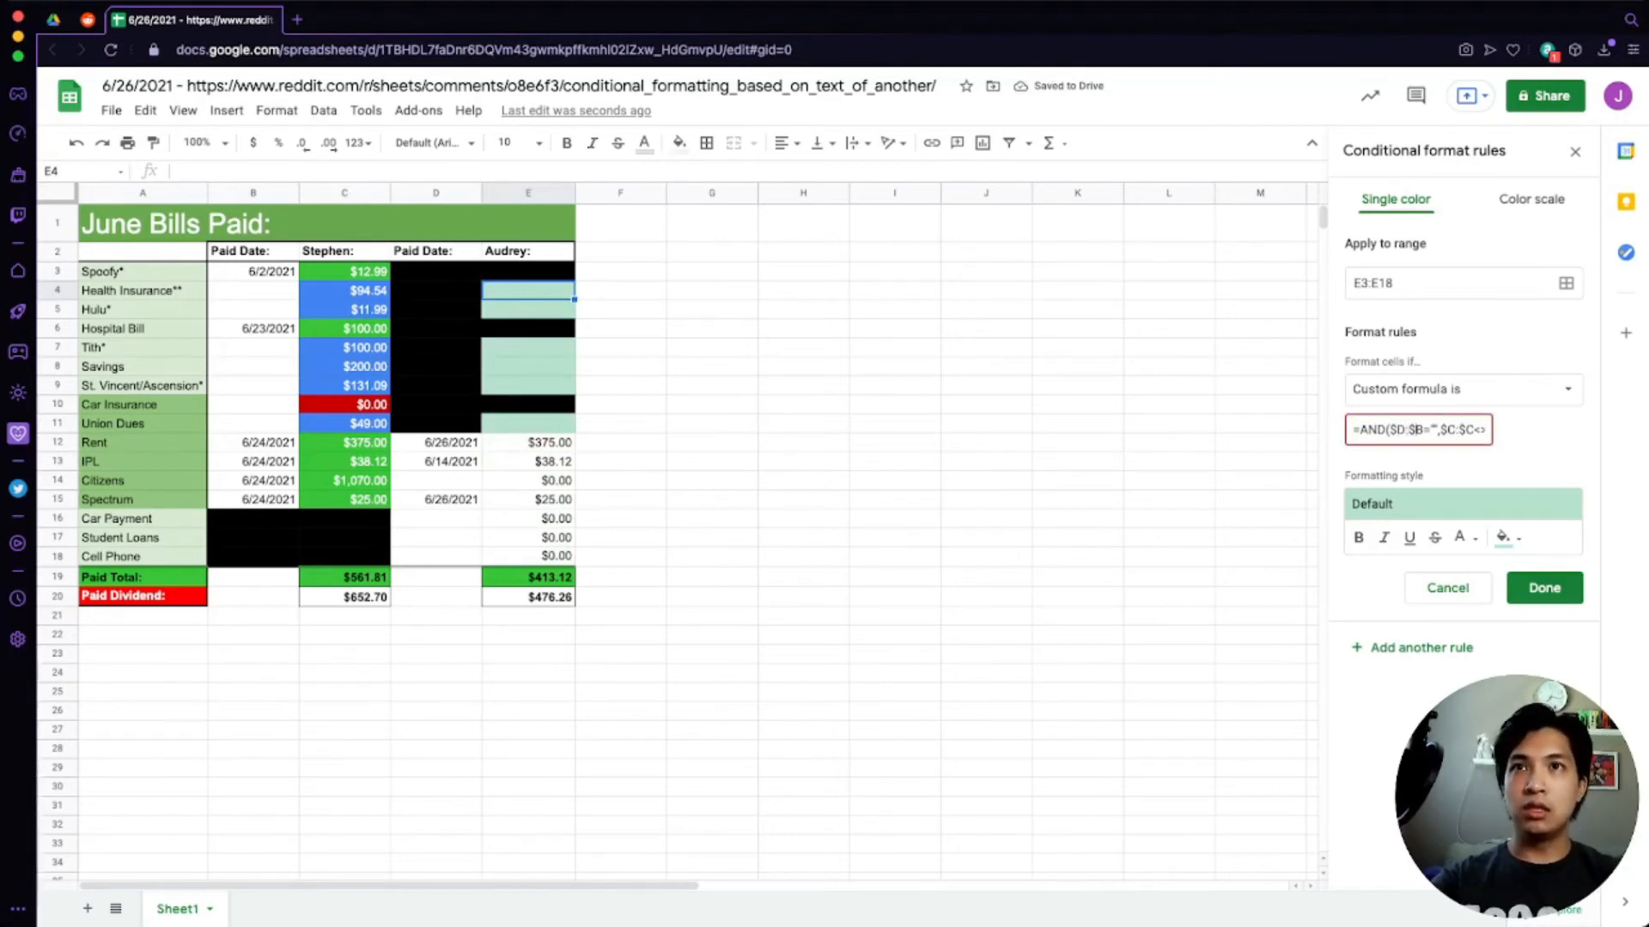
key(Right)
key(Right)
key(Right)
key(BackSpace)
text(D)
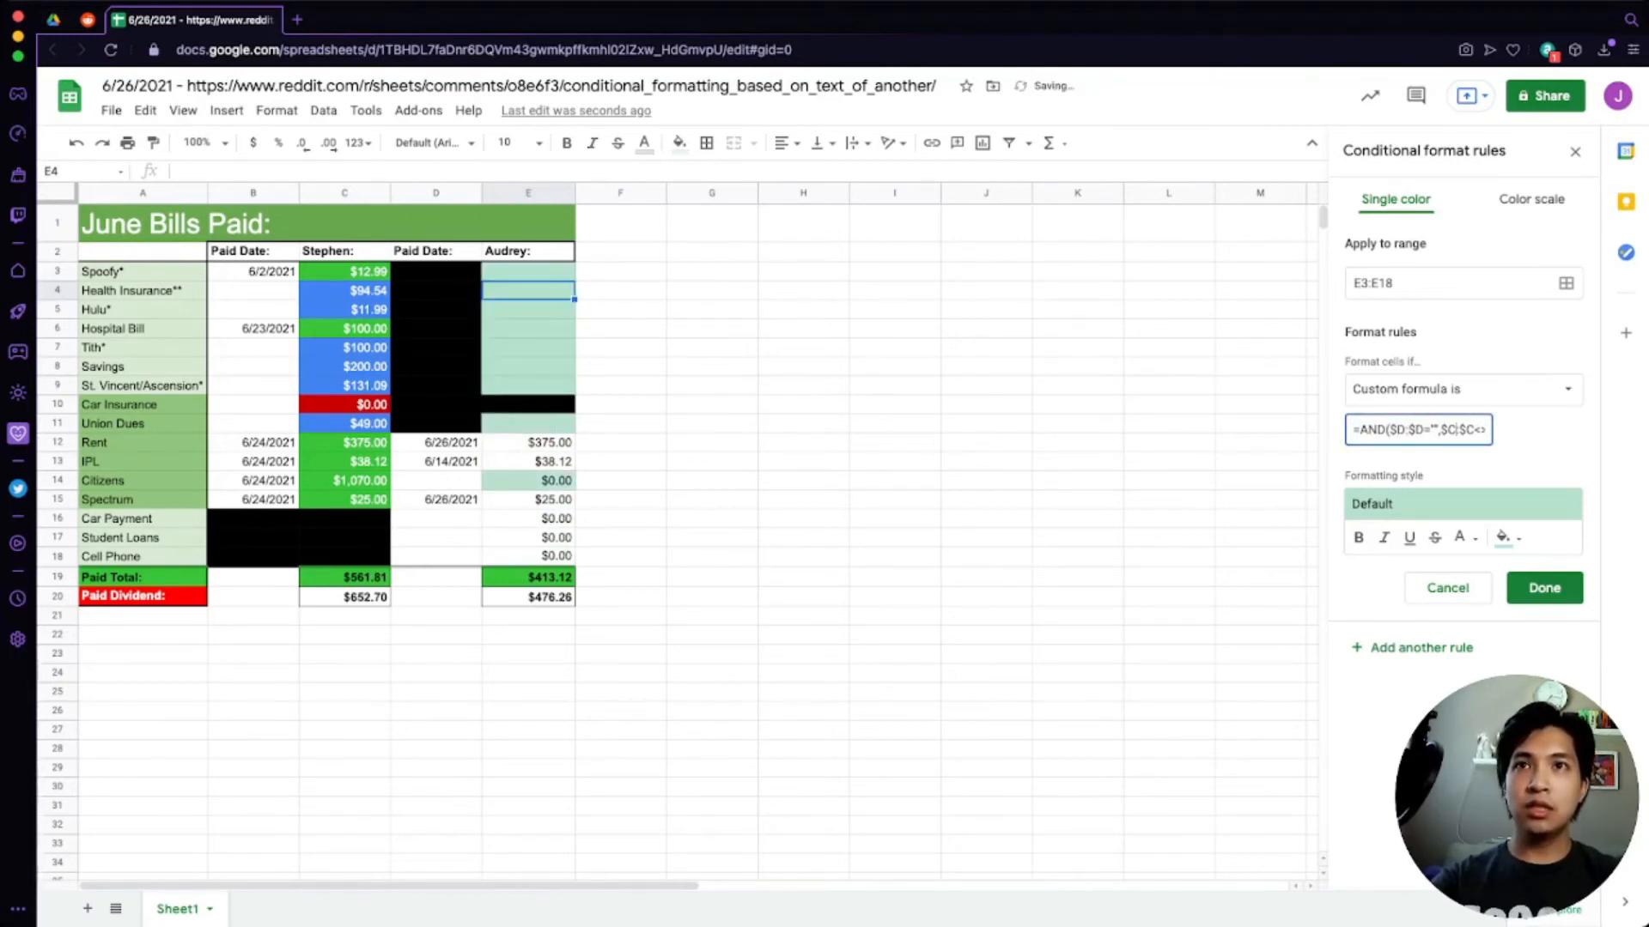
- Change the second test of the new rule's formula to $E:$E<>""
key(BackSpace)
text(E)
key(Right)
key(Right)
key(Right)
key(BackSpace)
text(E)
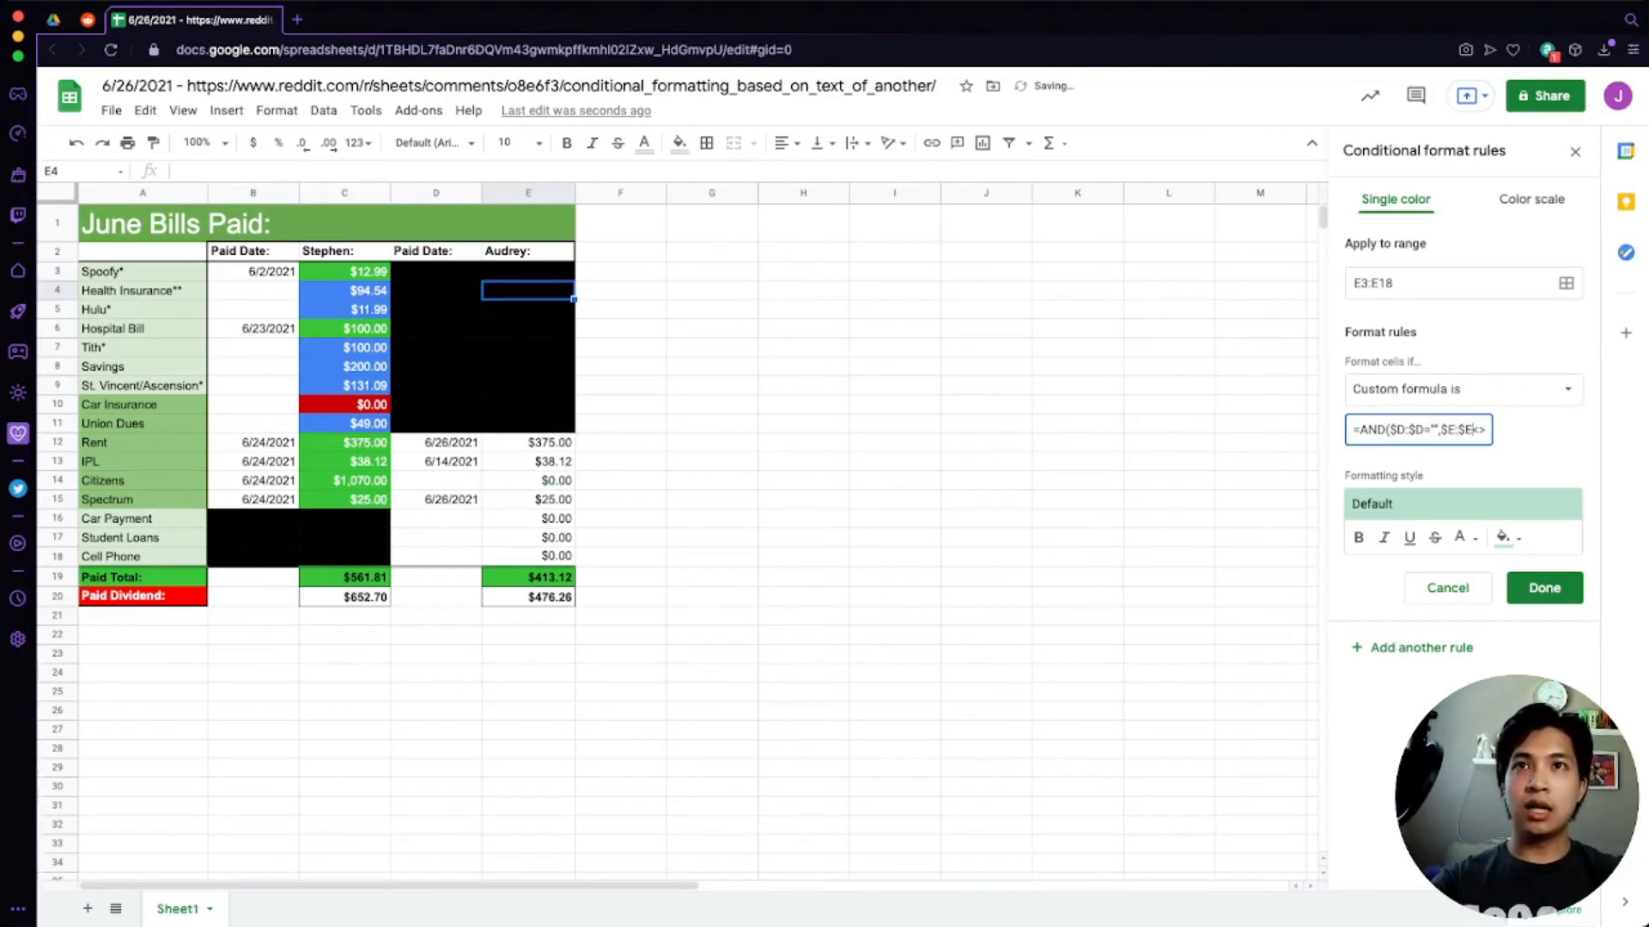
- Change the last test of the new rule's formula to $E:$E<>0
key(super+Right)
key(BackSpace)
text(E)
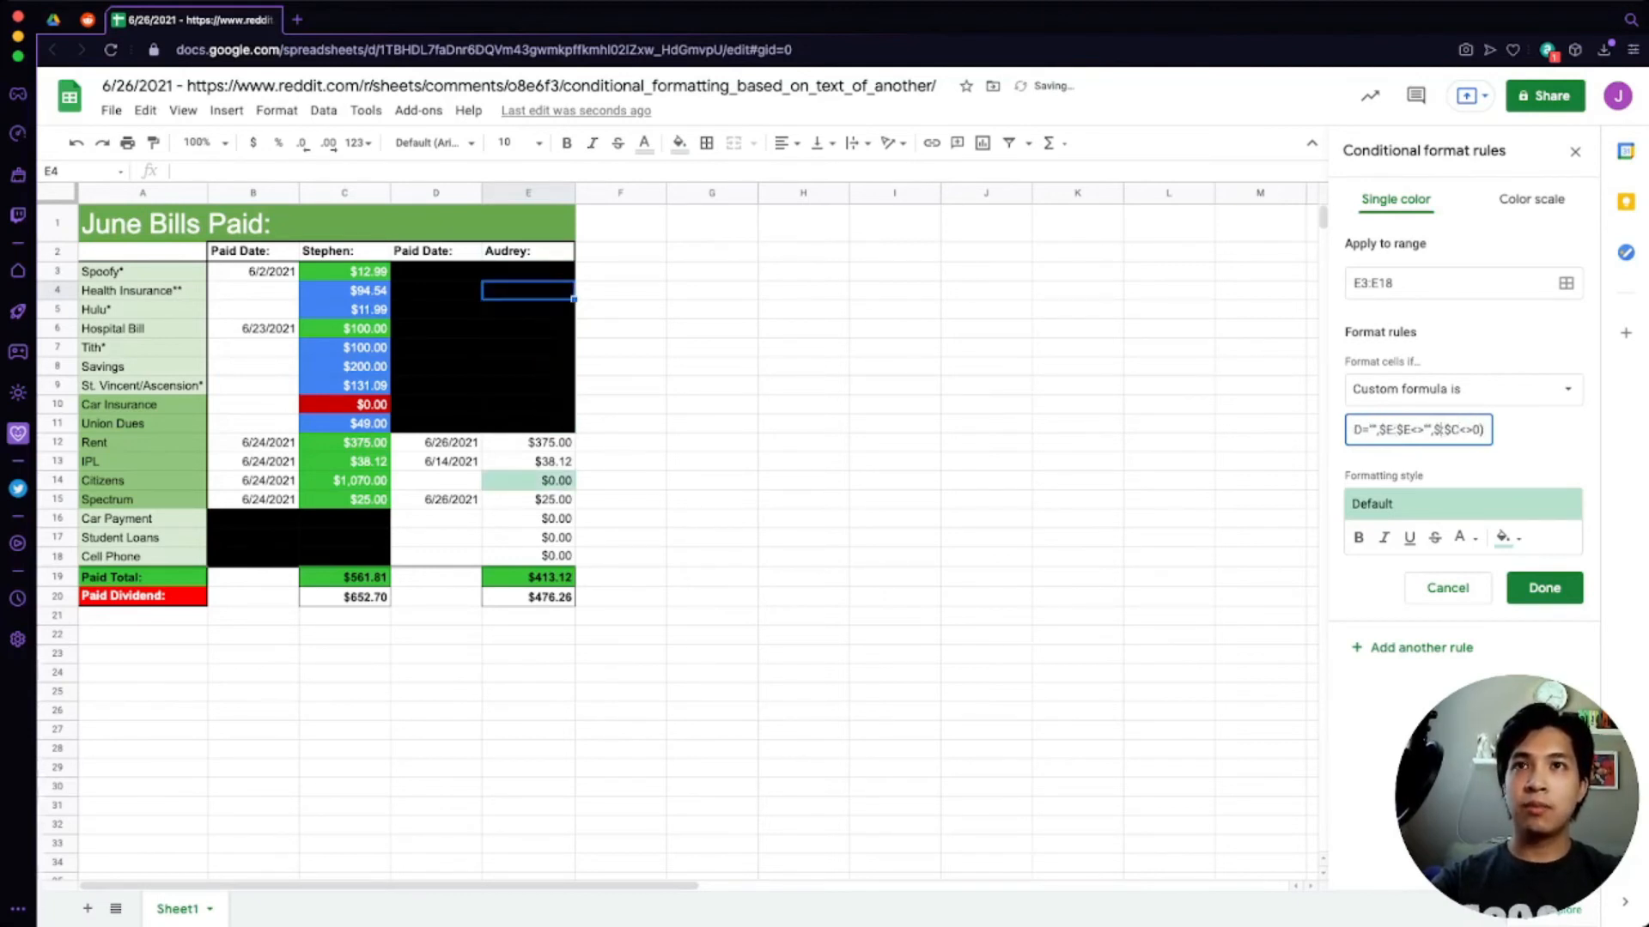
key(Right)
key(Right)
key(Right)
key(BackSpace)
text(E)
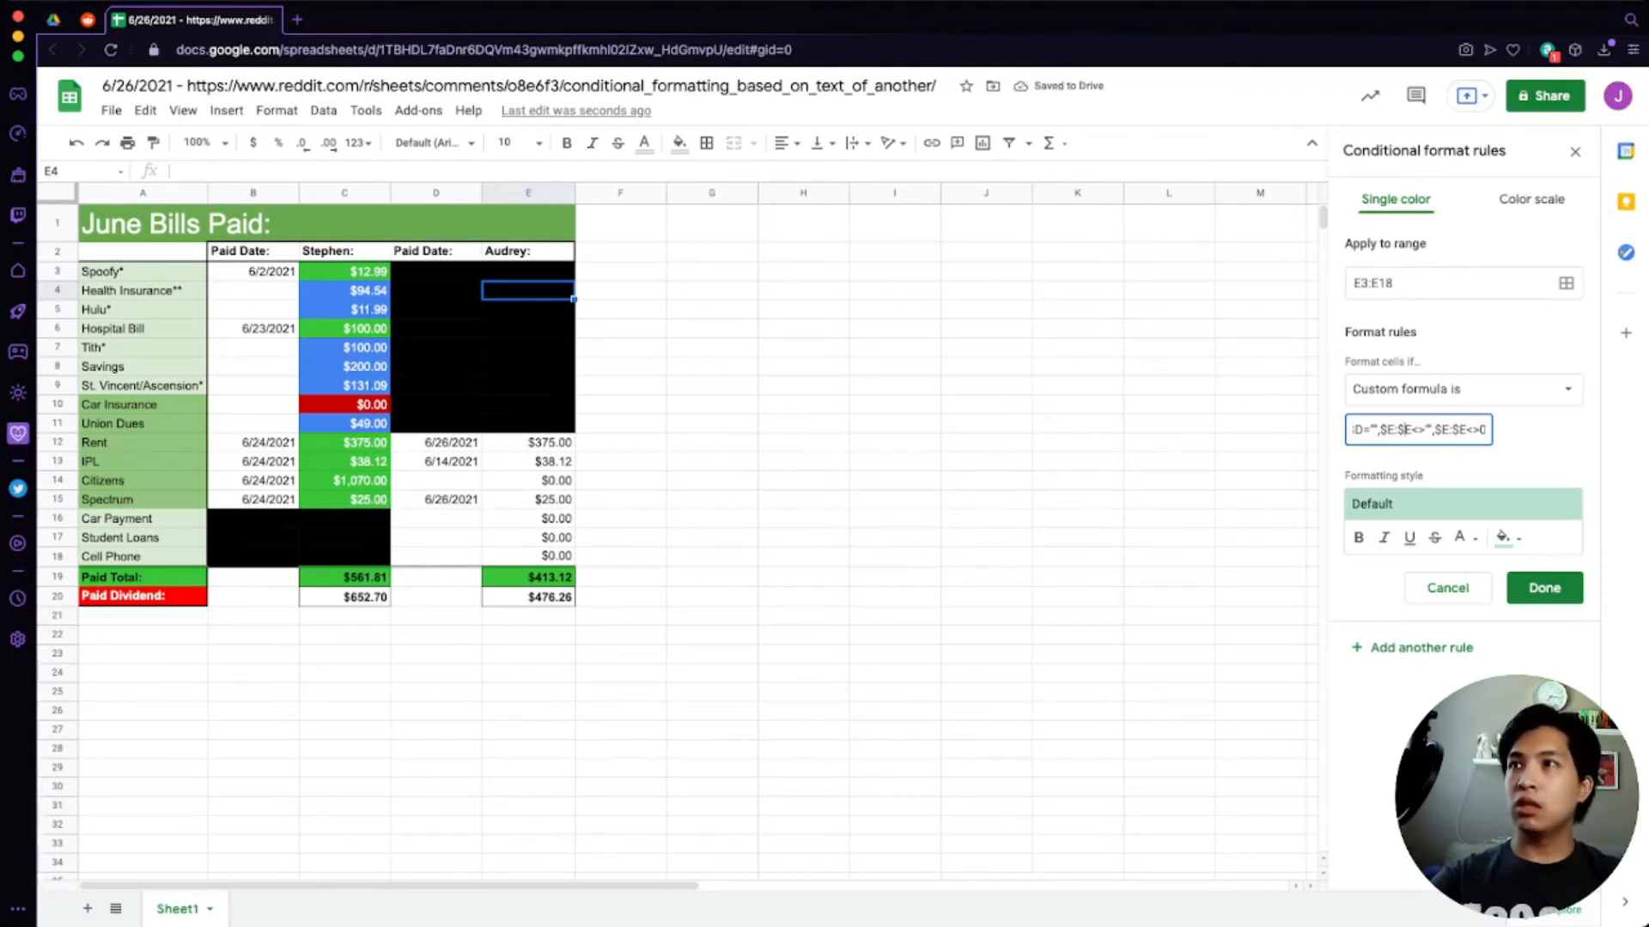
key(super+Left)
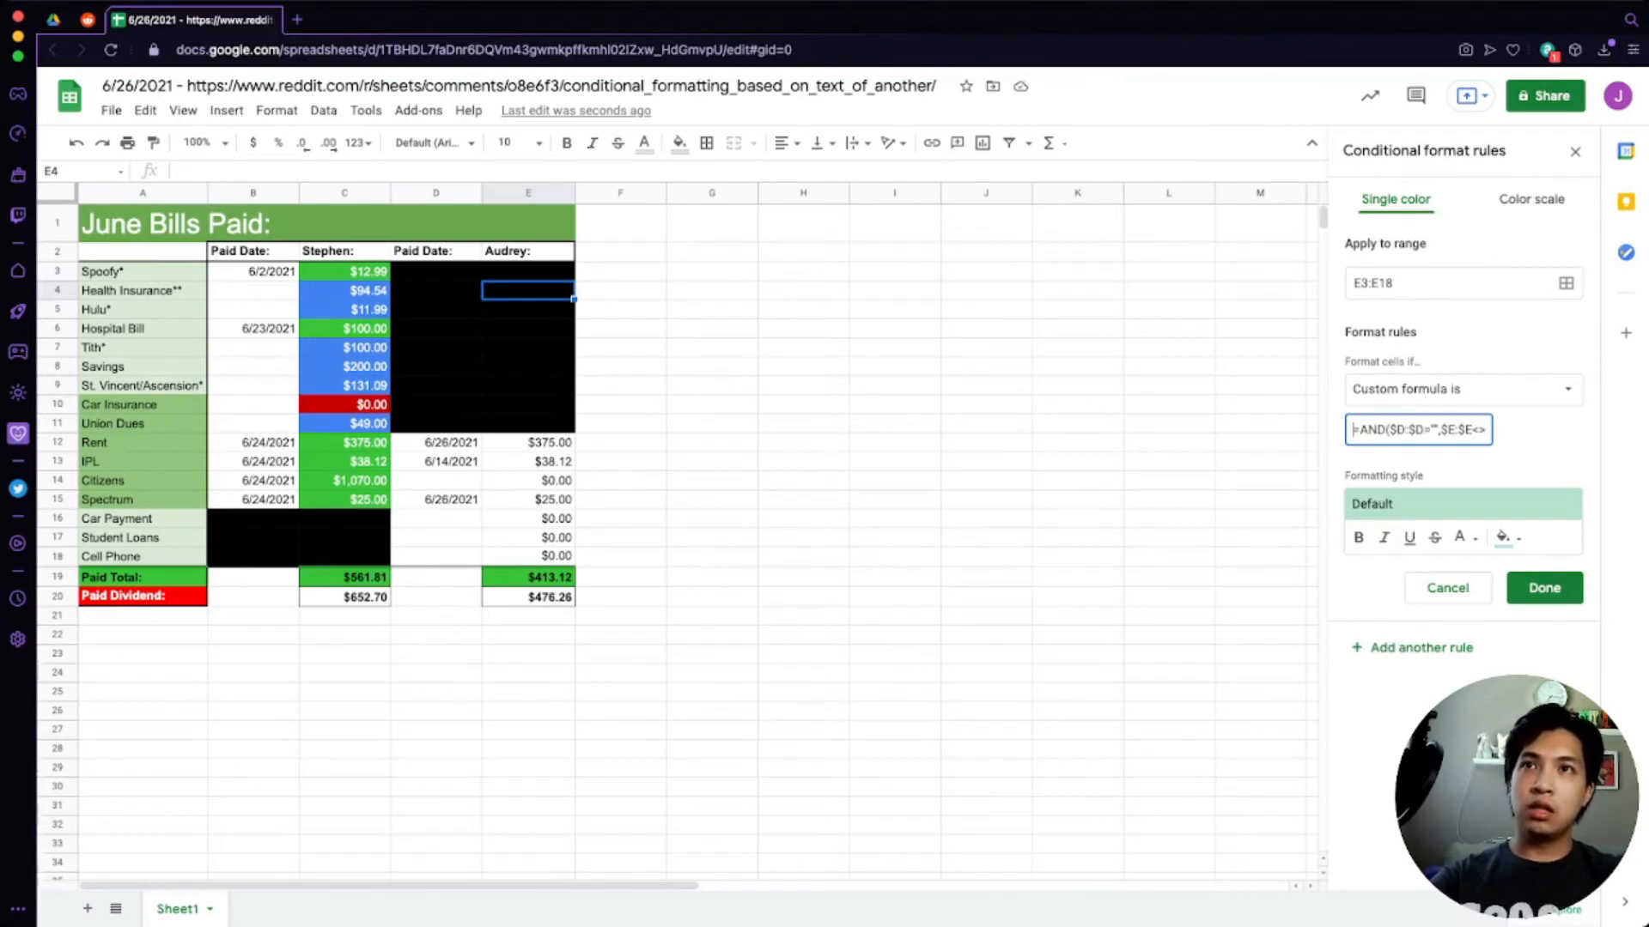
- Give the new E3:E18 rule a blue fill and white text
key(super+Right)
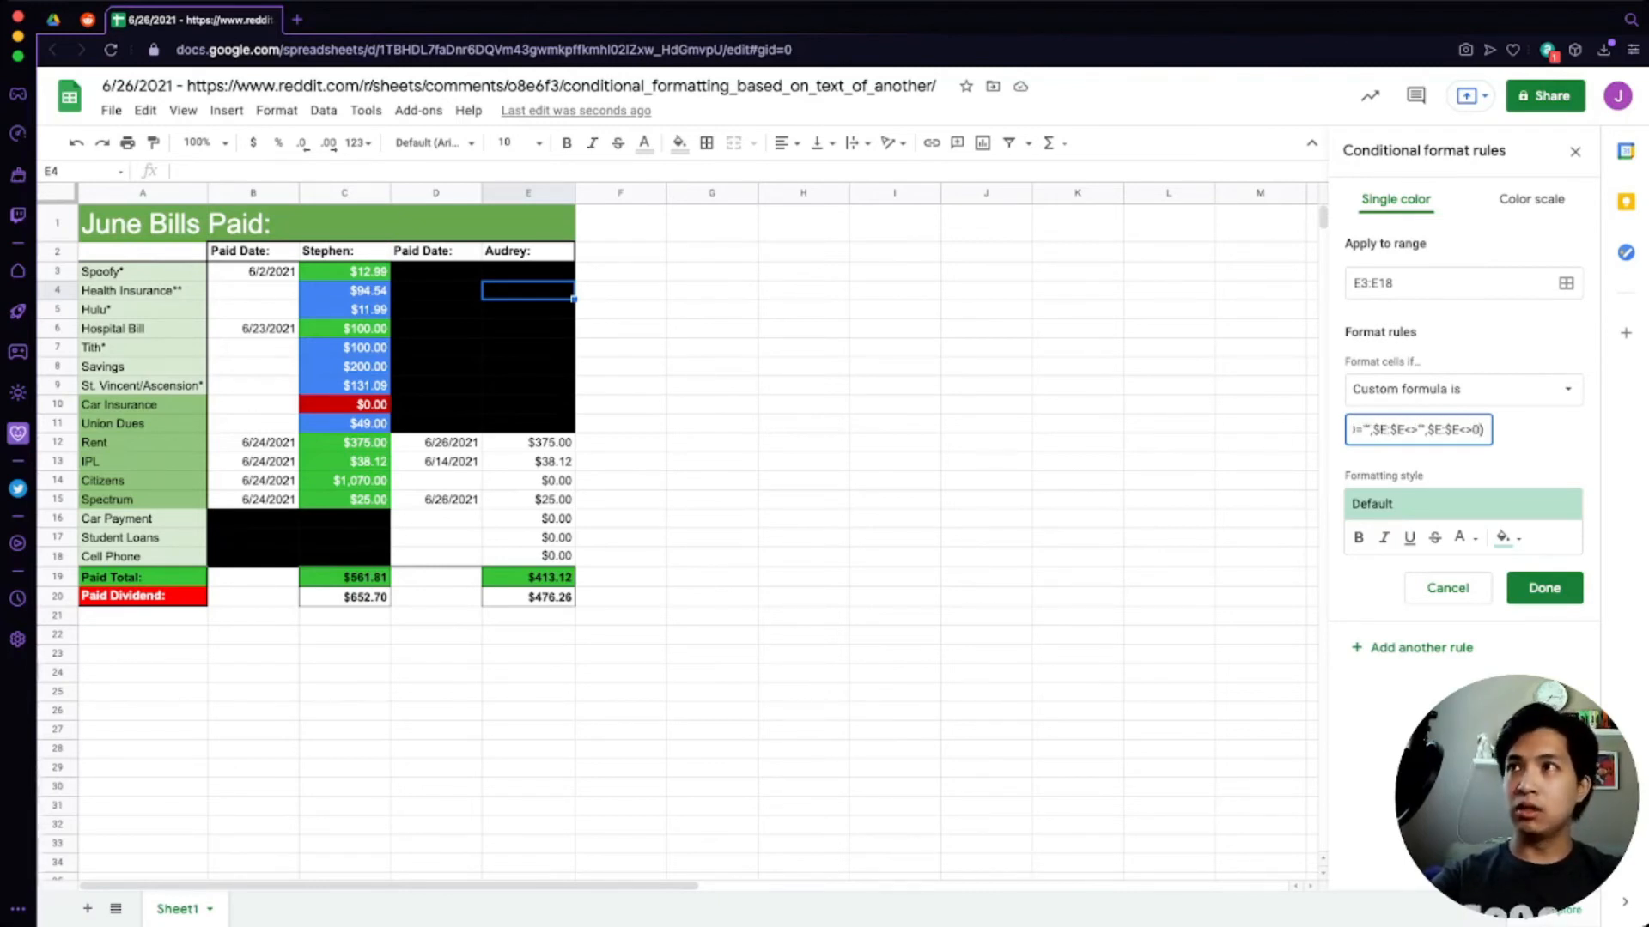
click(1503, 537)
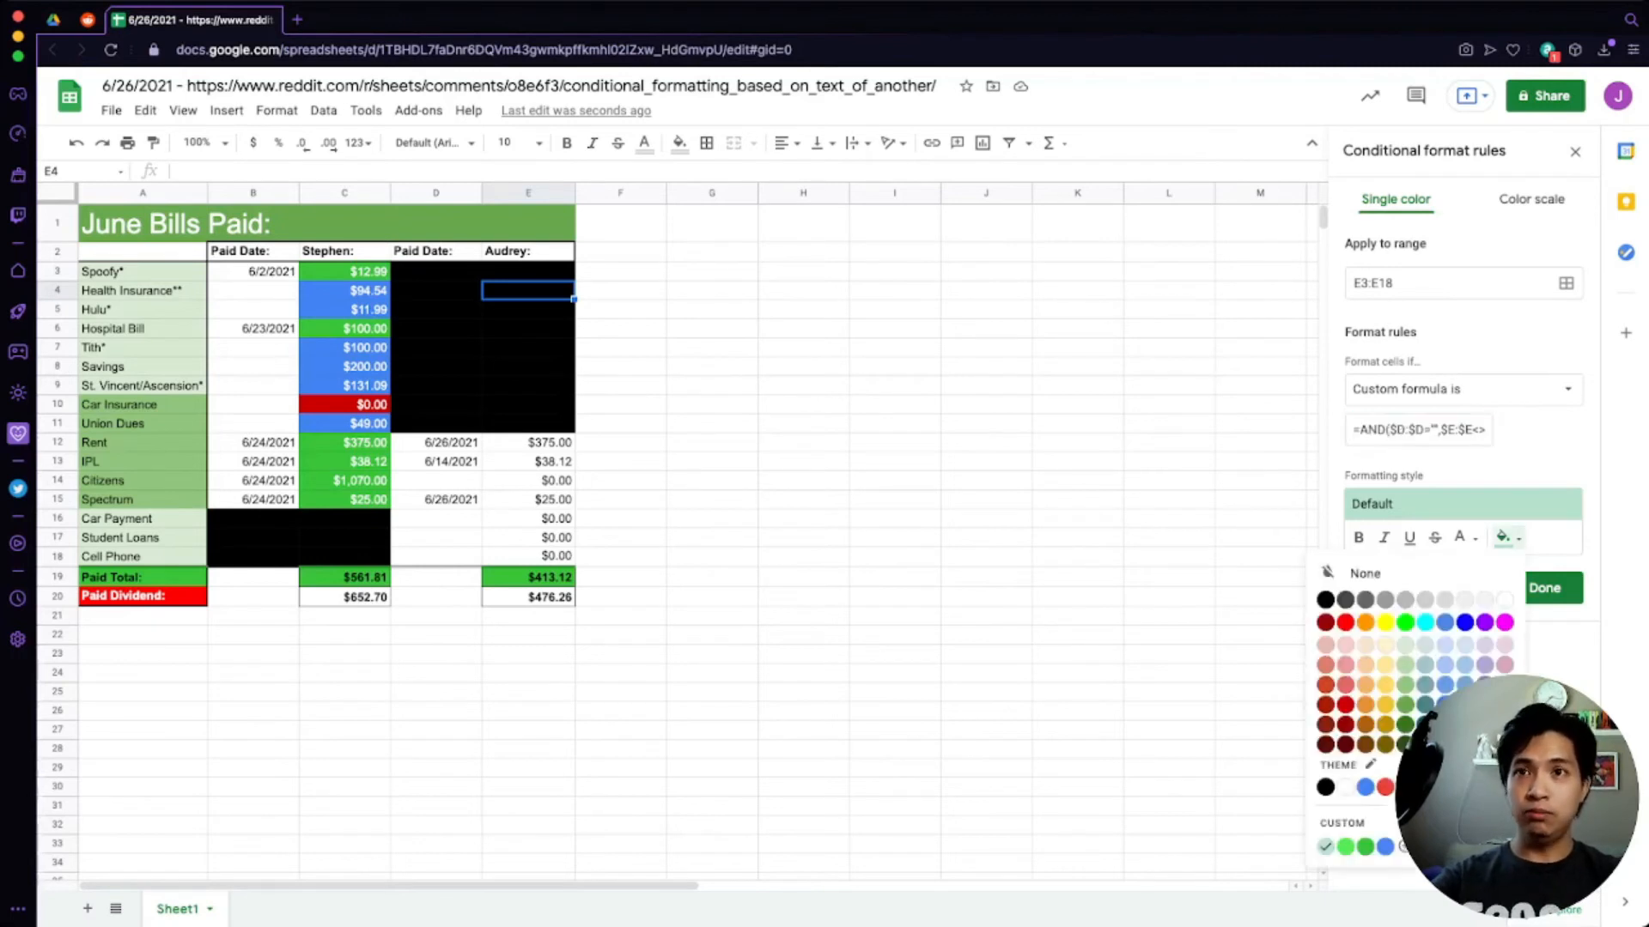
click(1385, 847)
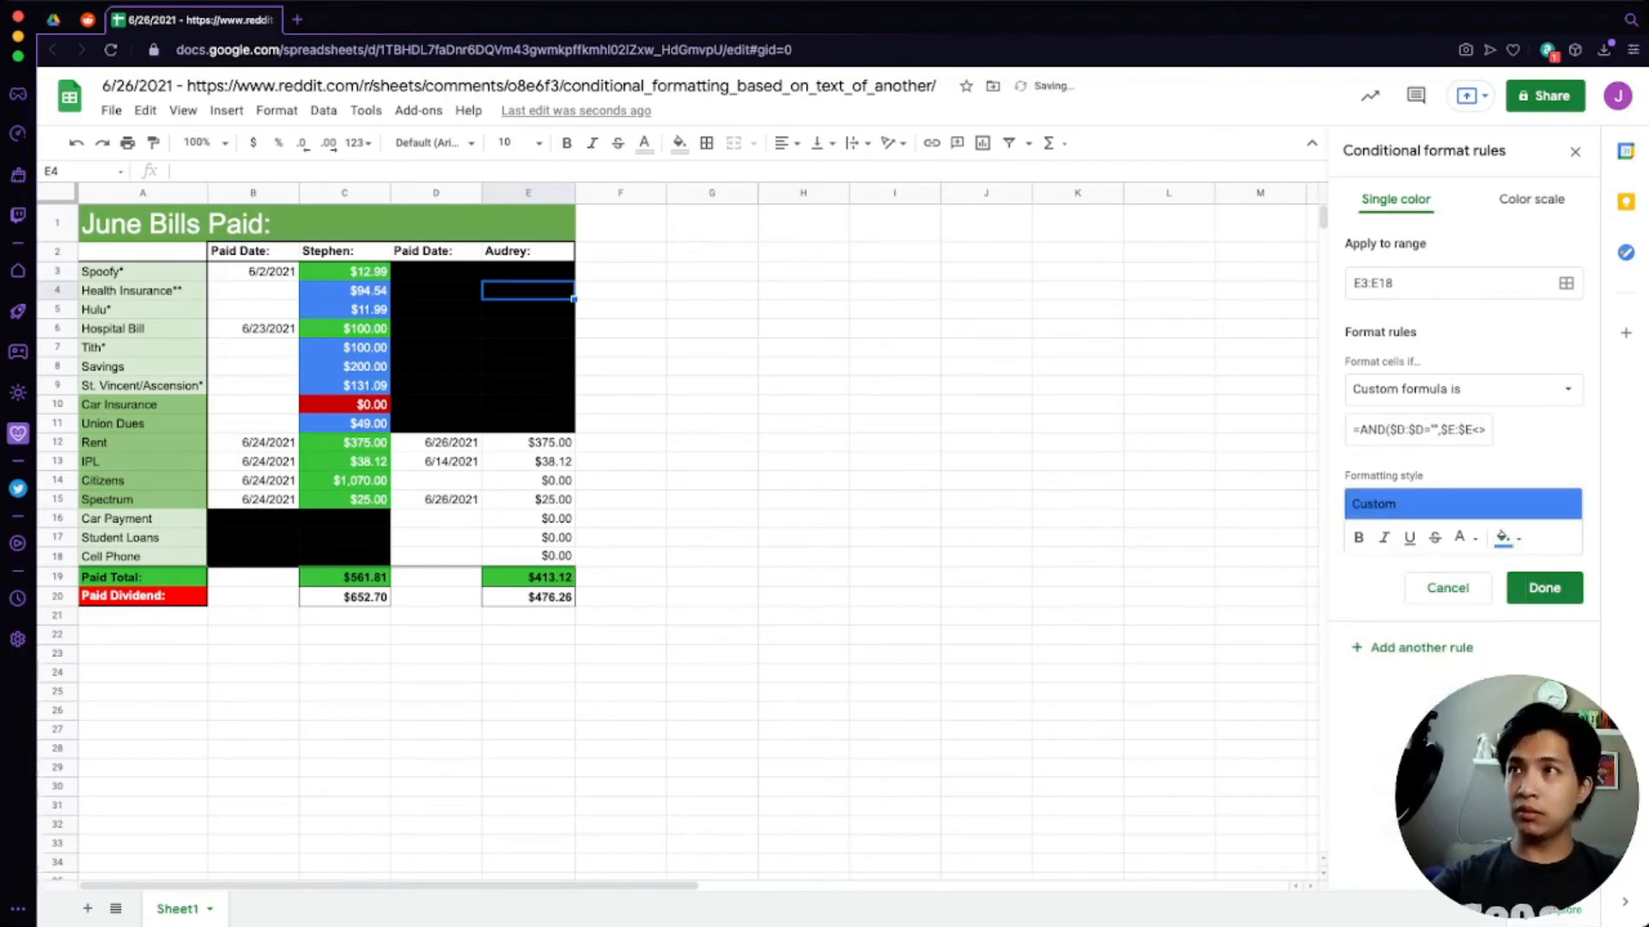
click(1461, 538)
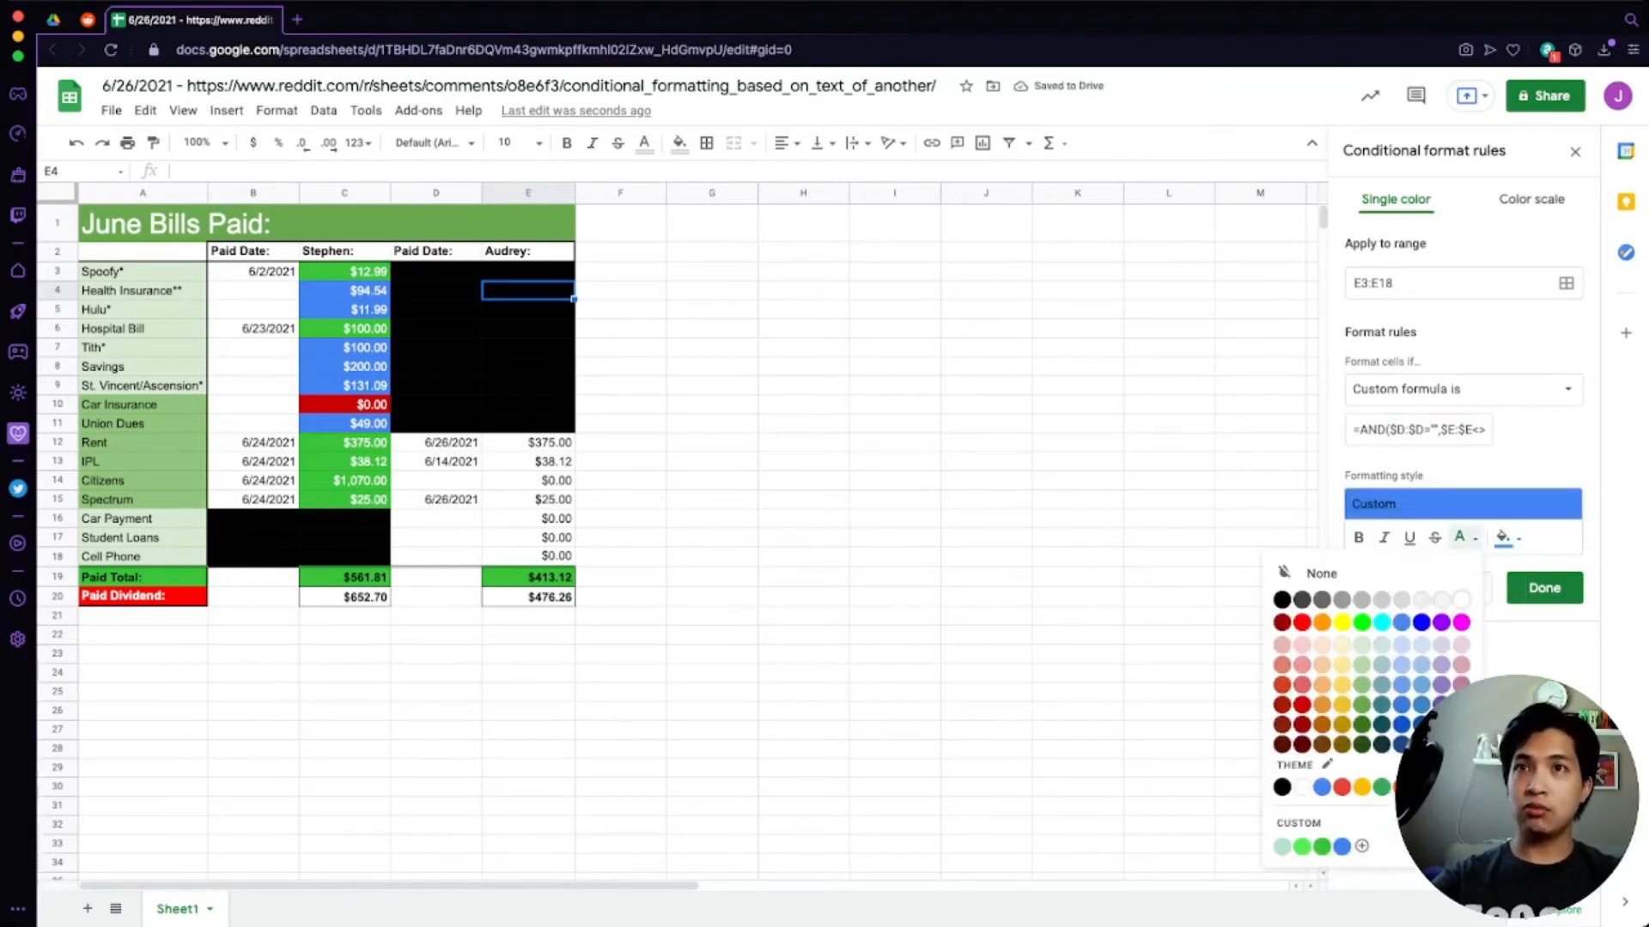
click(1461, 599)
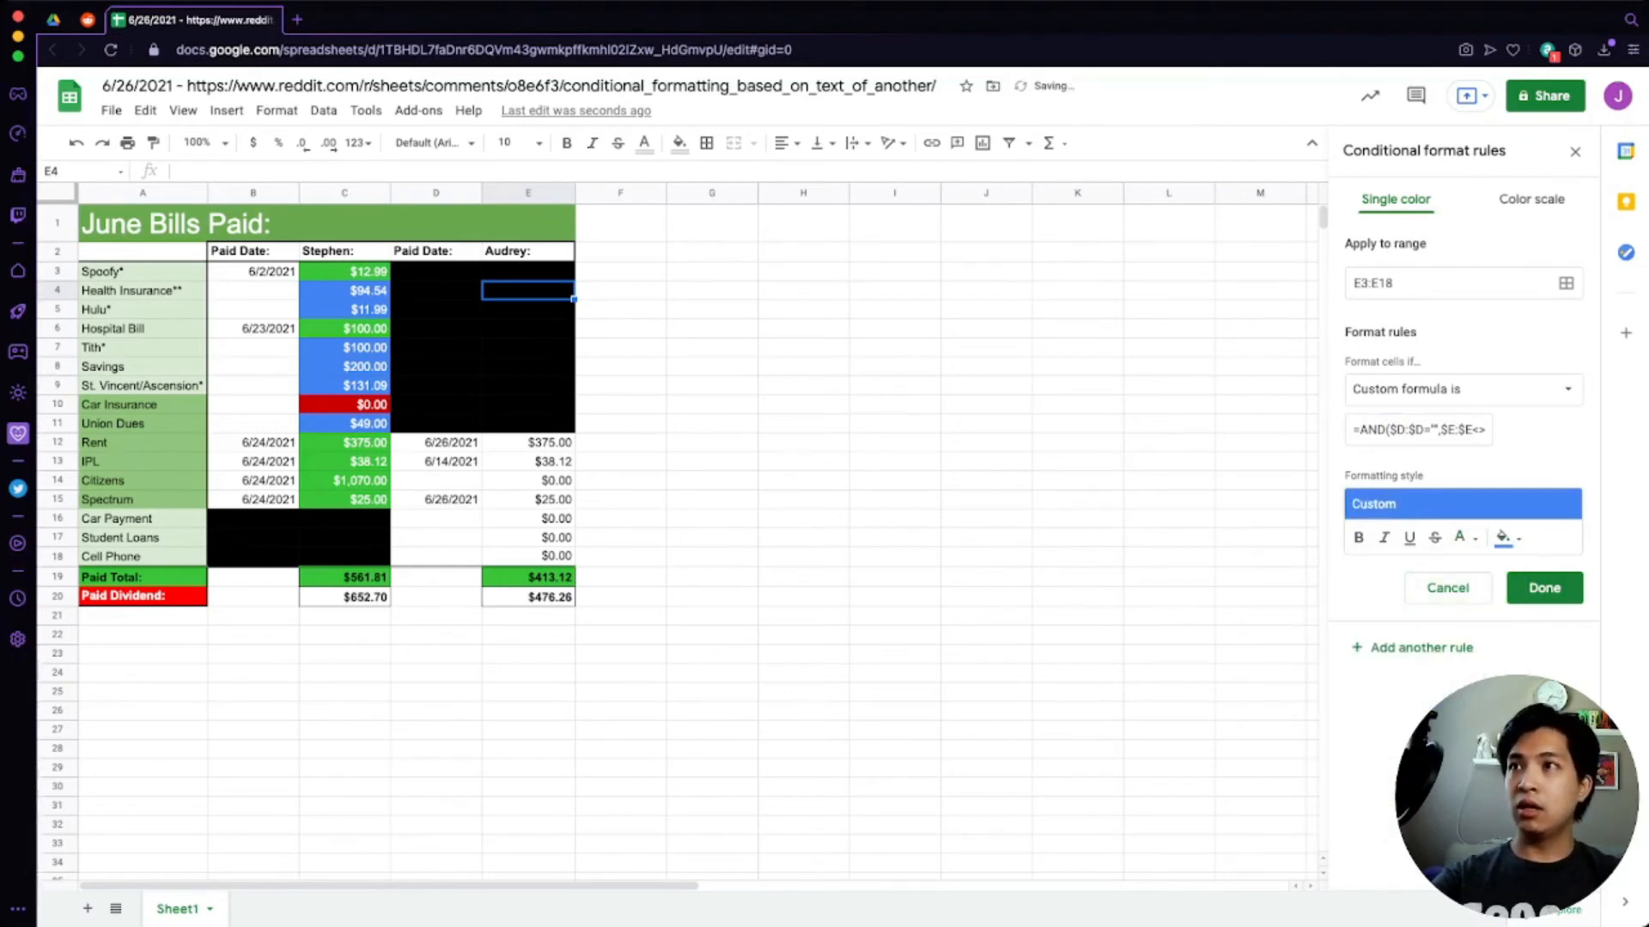
- Enter 10 as the Car Payment amount in E16
click(528, 519)
text(10)
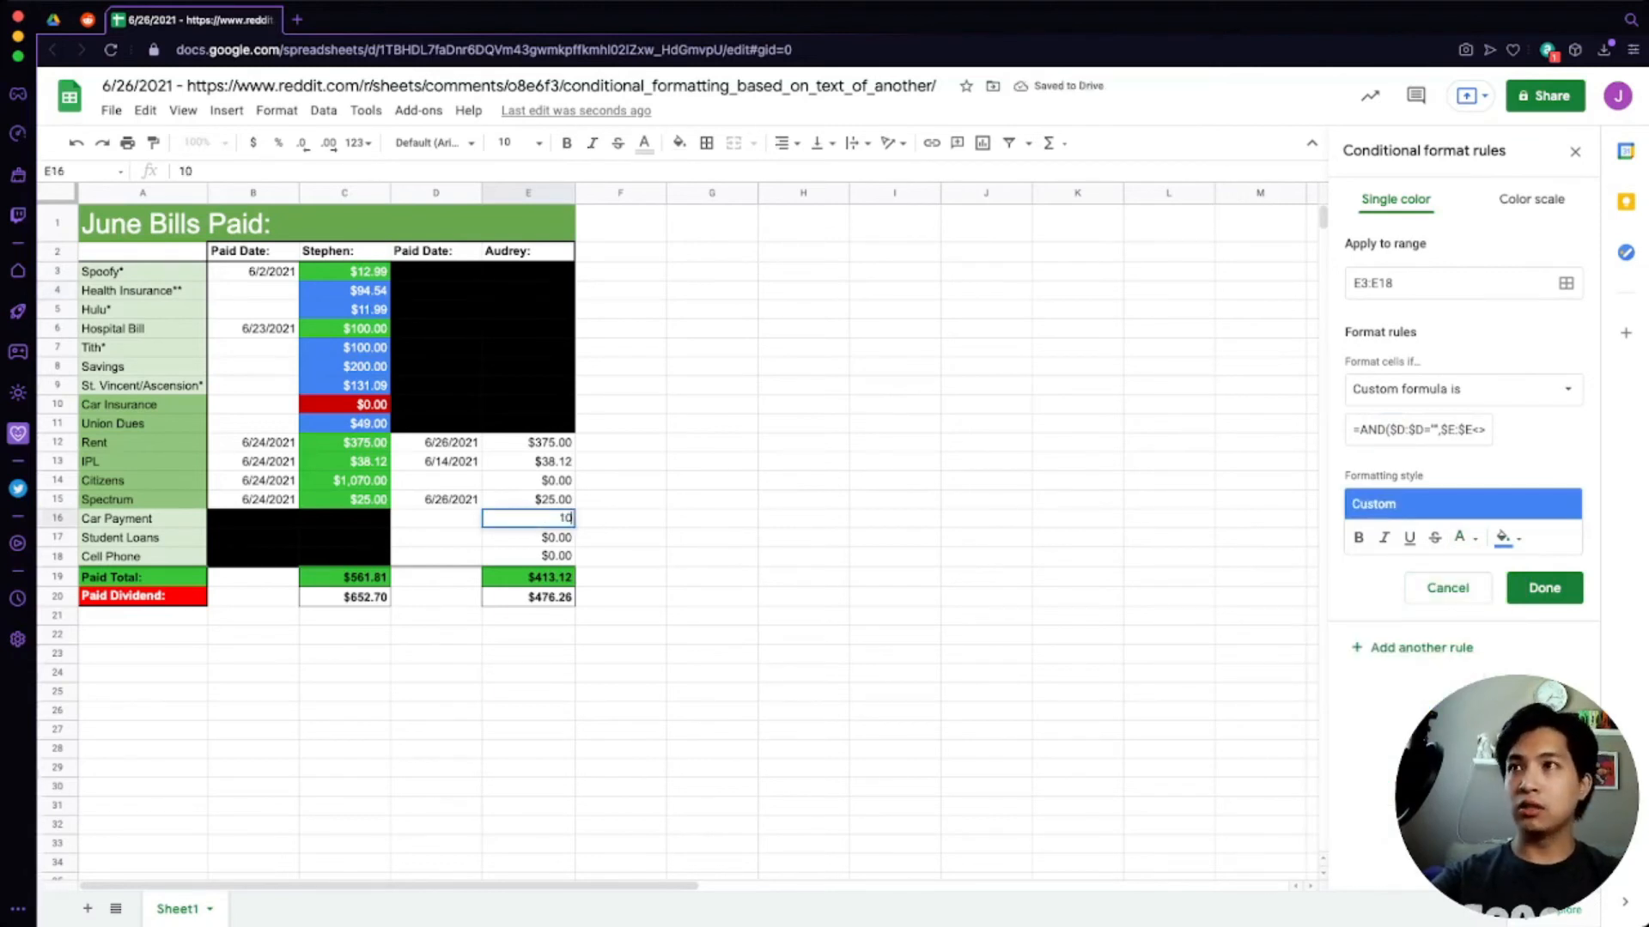
key(Tab)
click(528, 538)
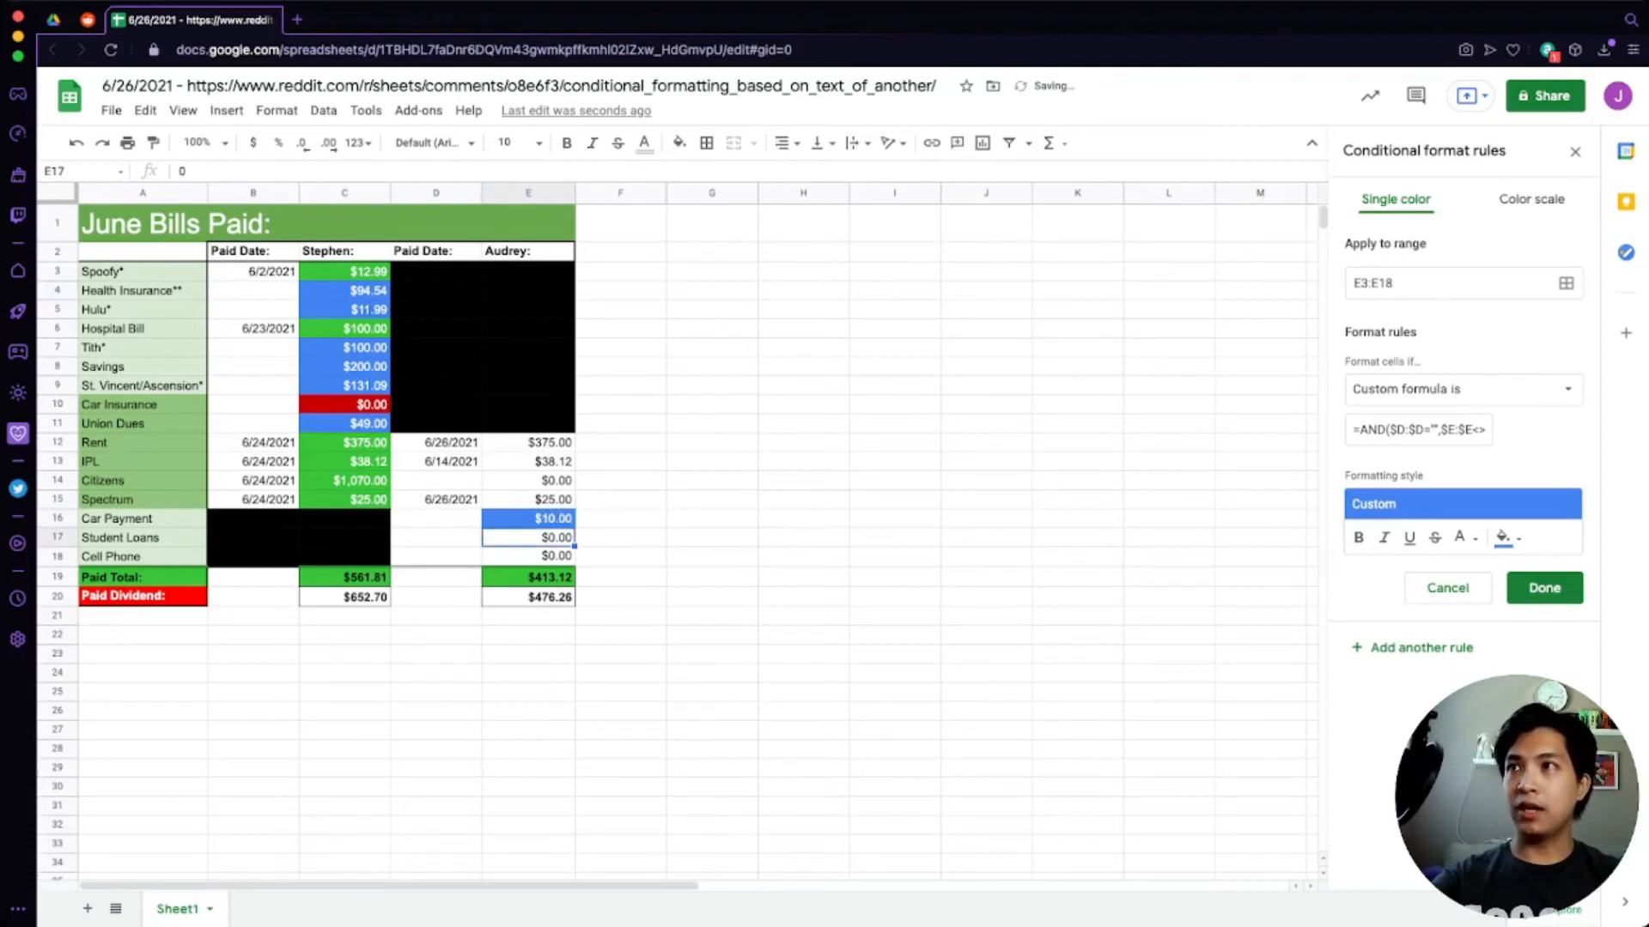
click(437, 519)
click(528, 519)
click(436, 519)
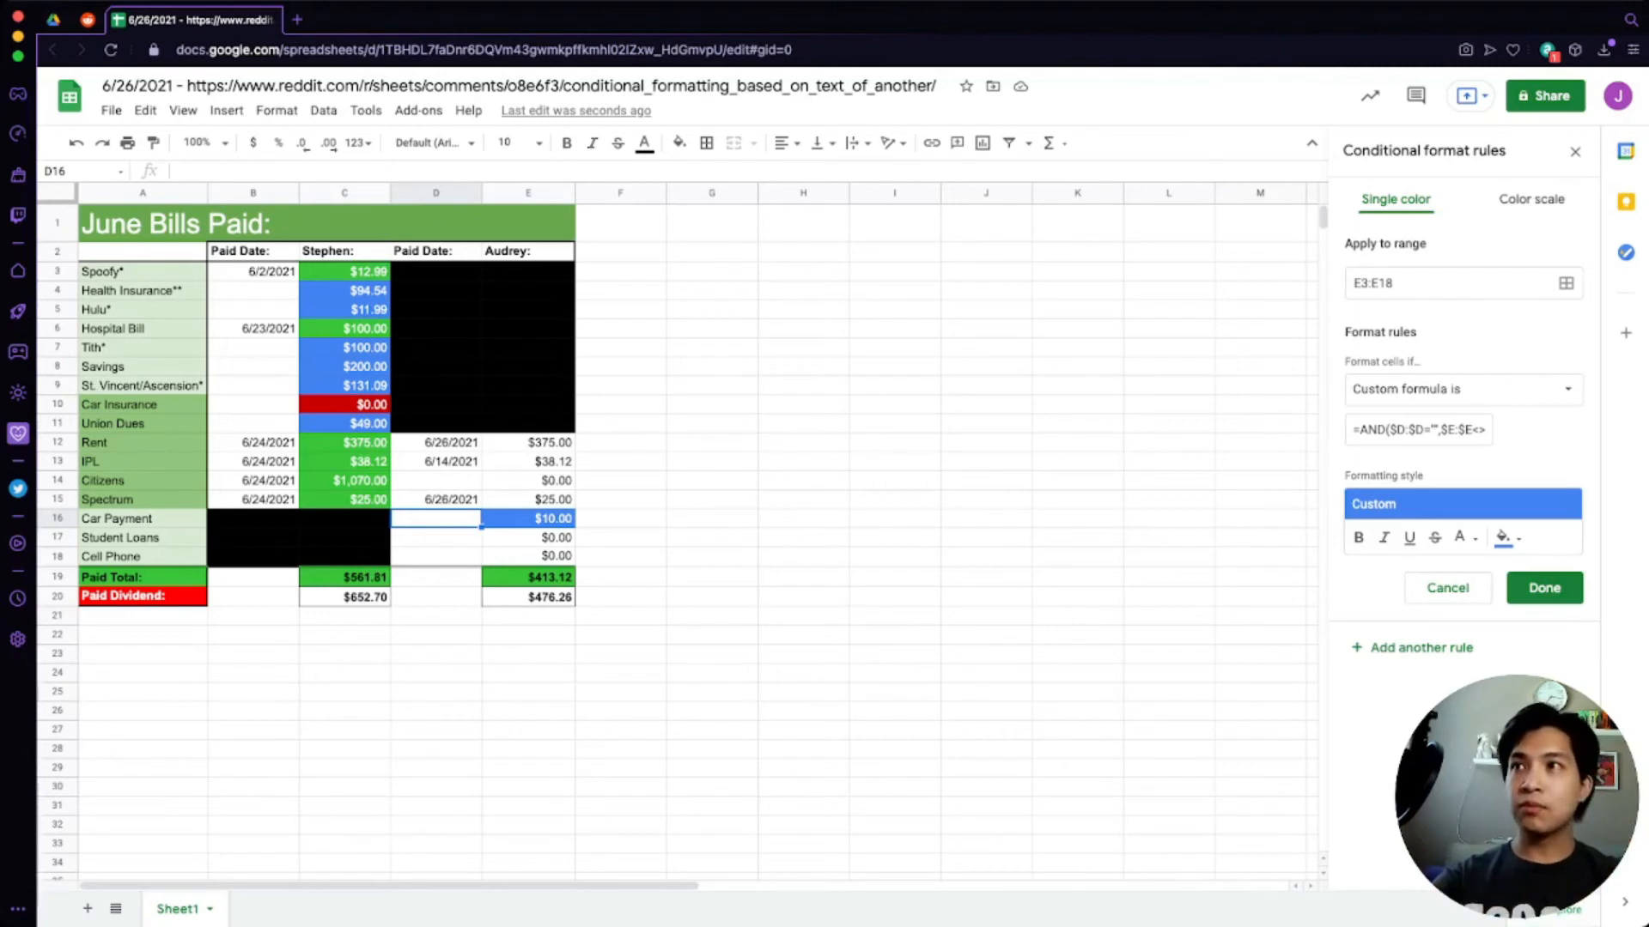
- Add another conditional format rule for E3:E18 and give it a green fill
click(528, 519)
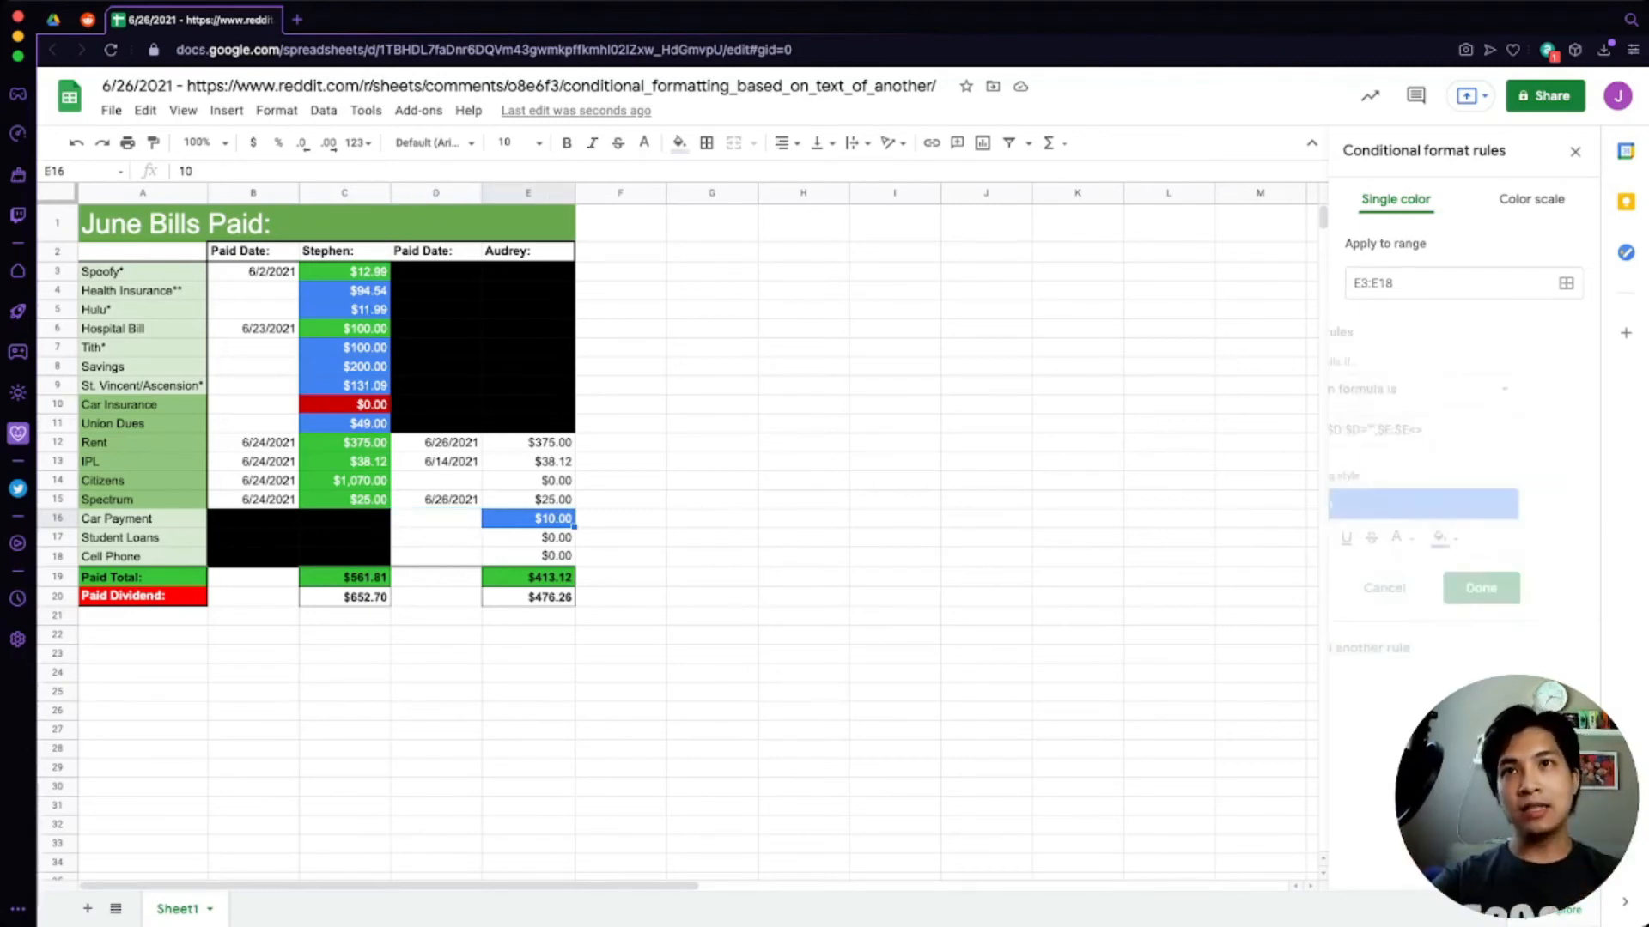
click(1418, 430)
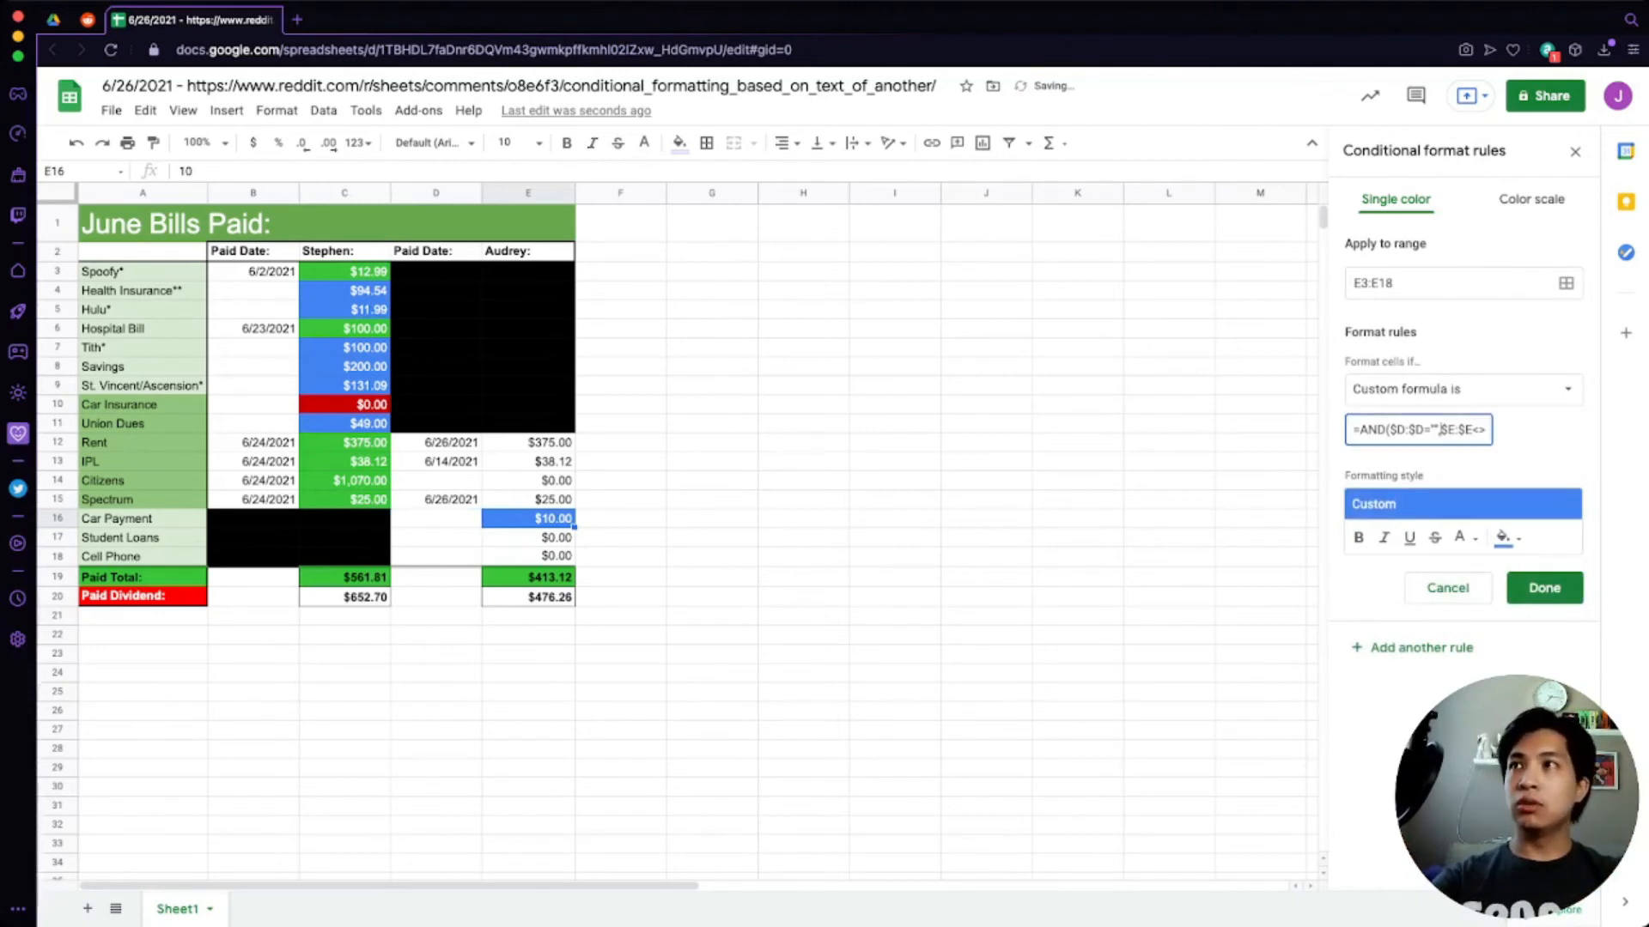
click(1505, 537)
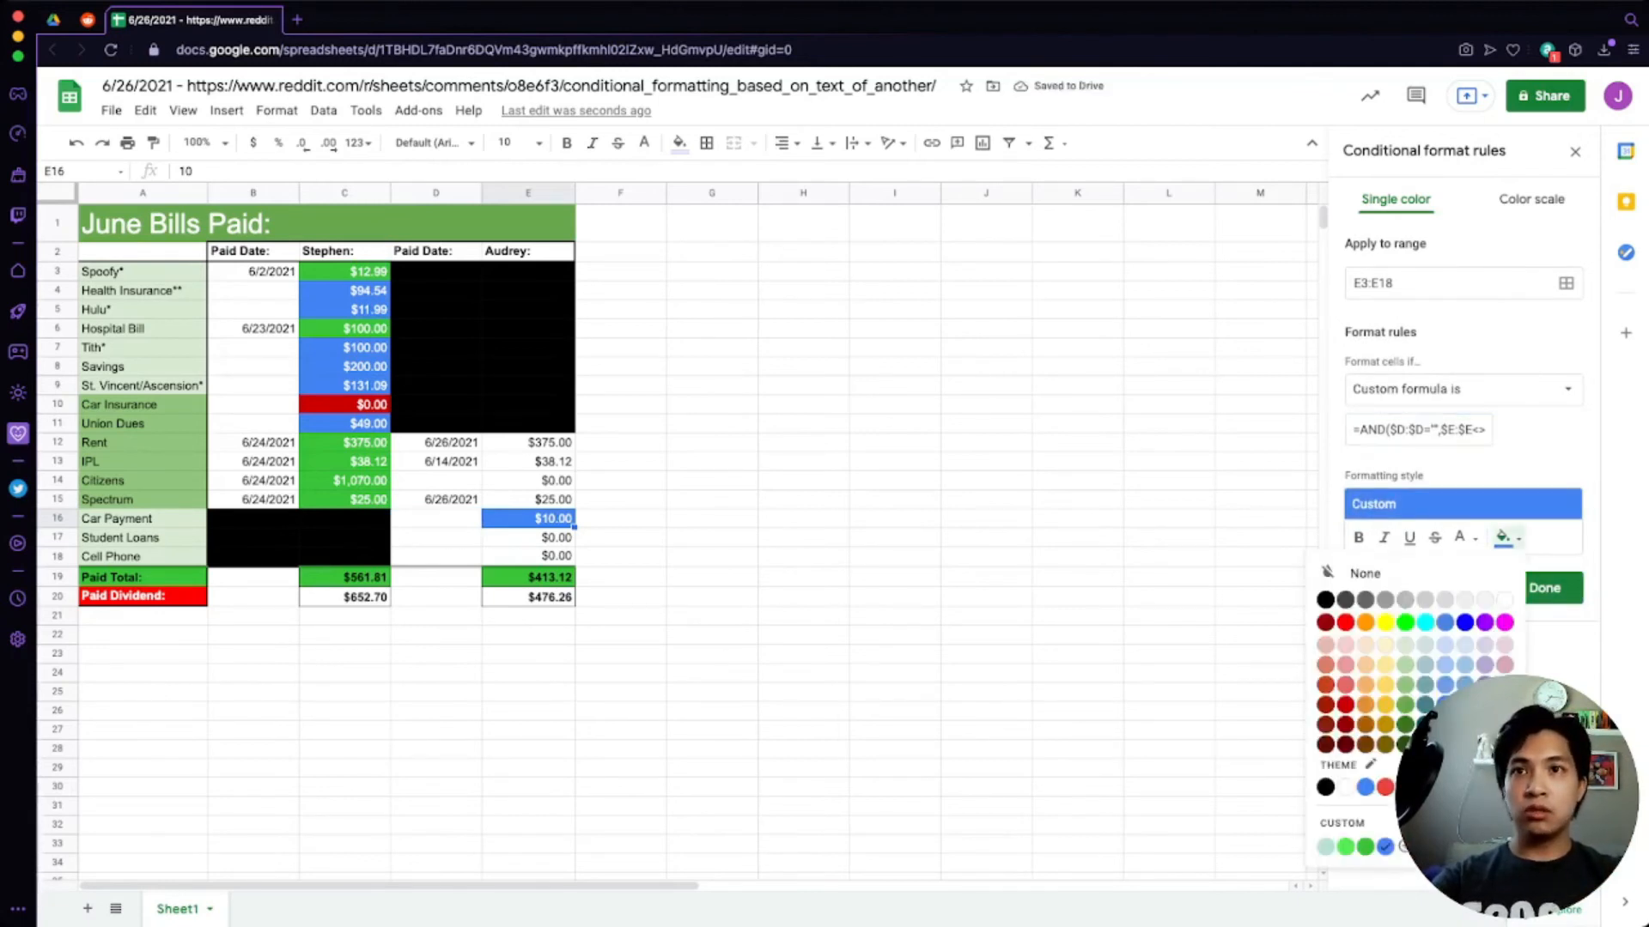
click(1365, 846)
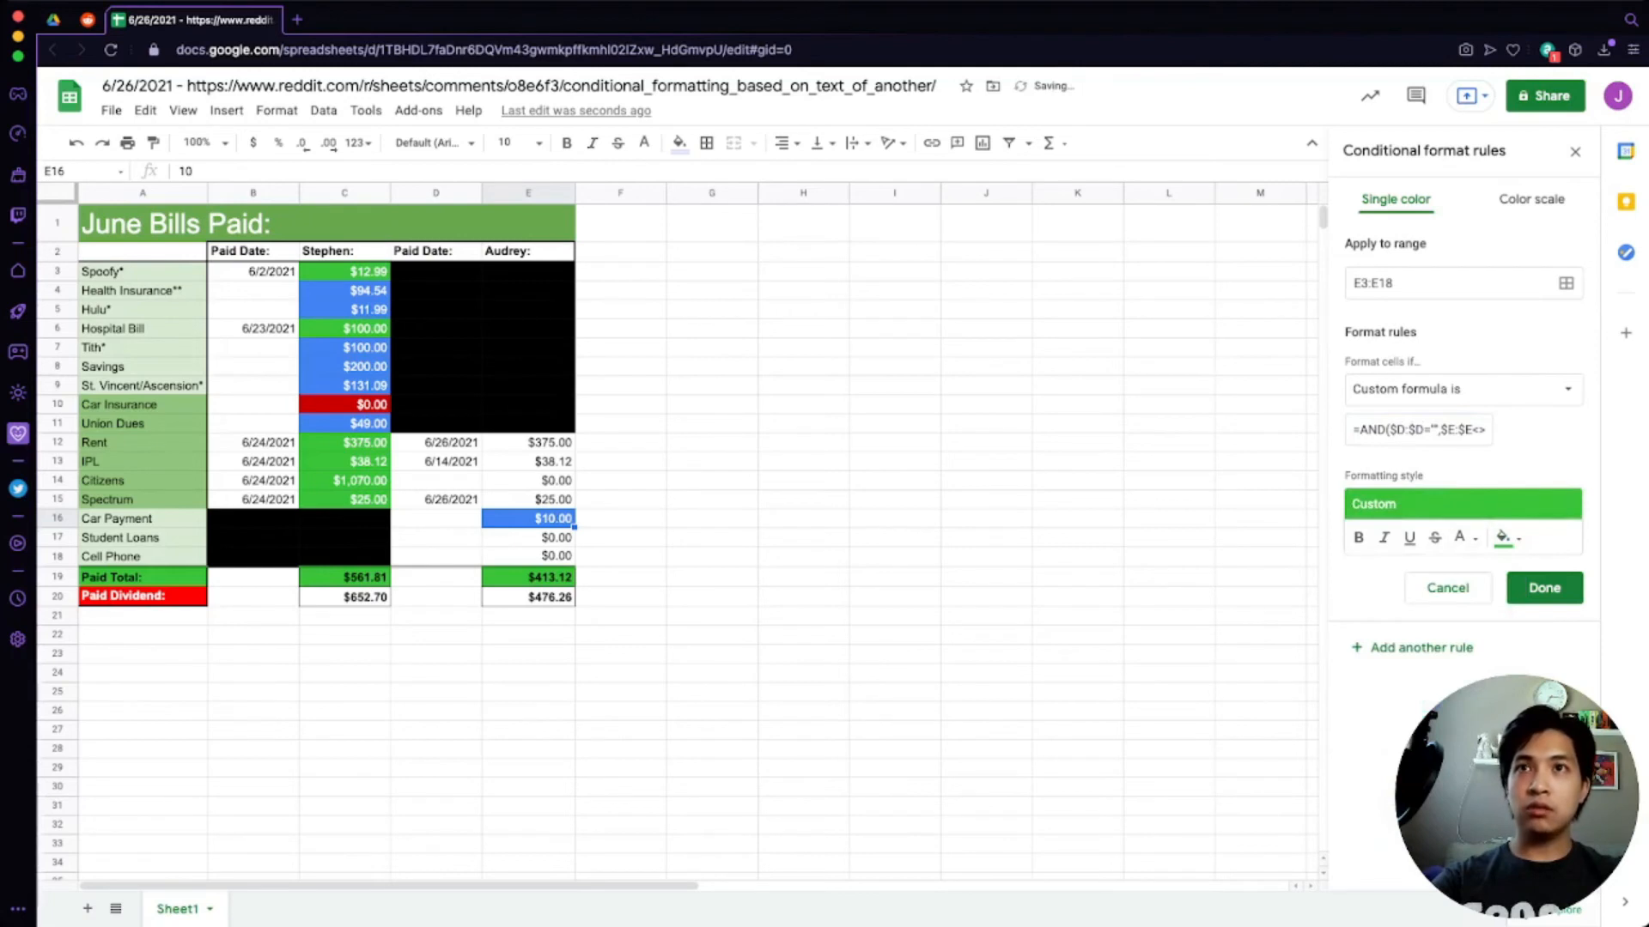
- Change the first test of the green rule's formula to $D:$D<>"", keeping the last test as $E:$E<>0
click(1424, 431)
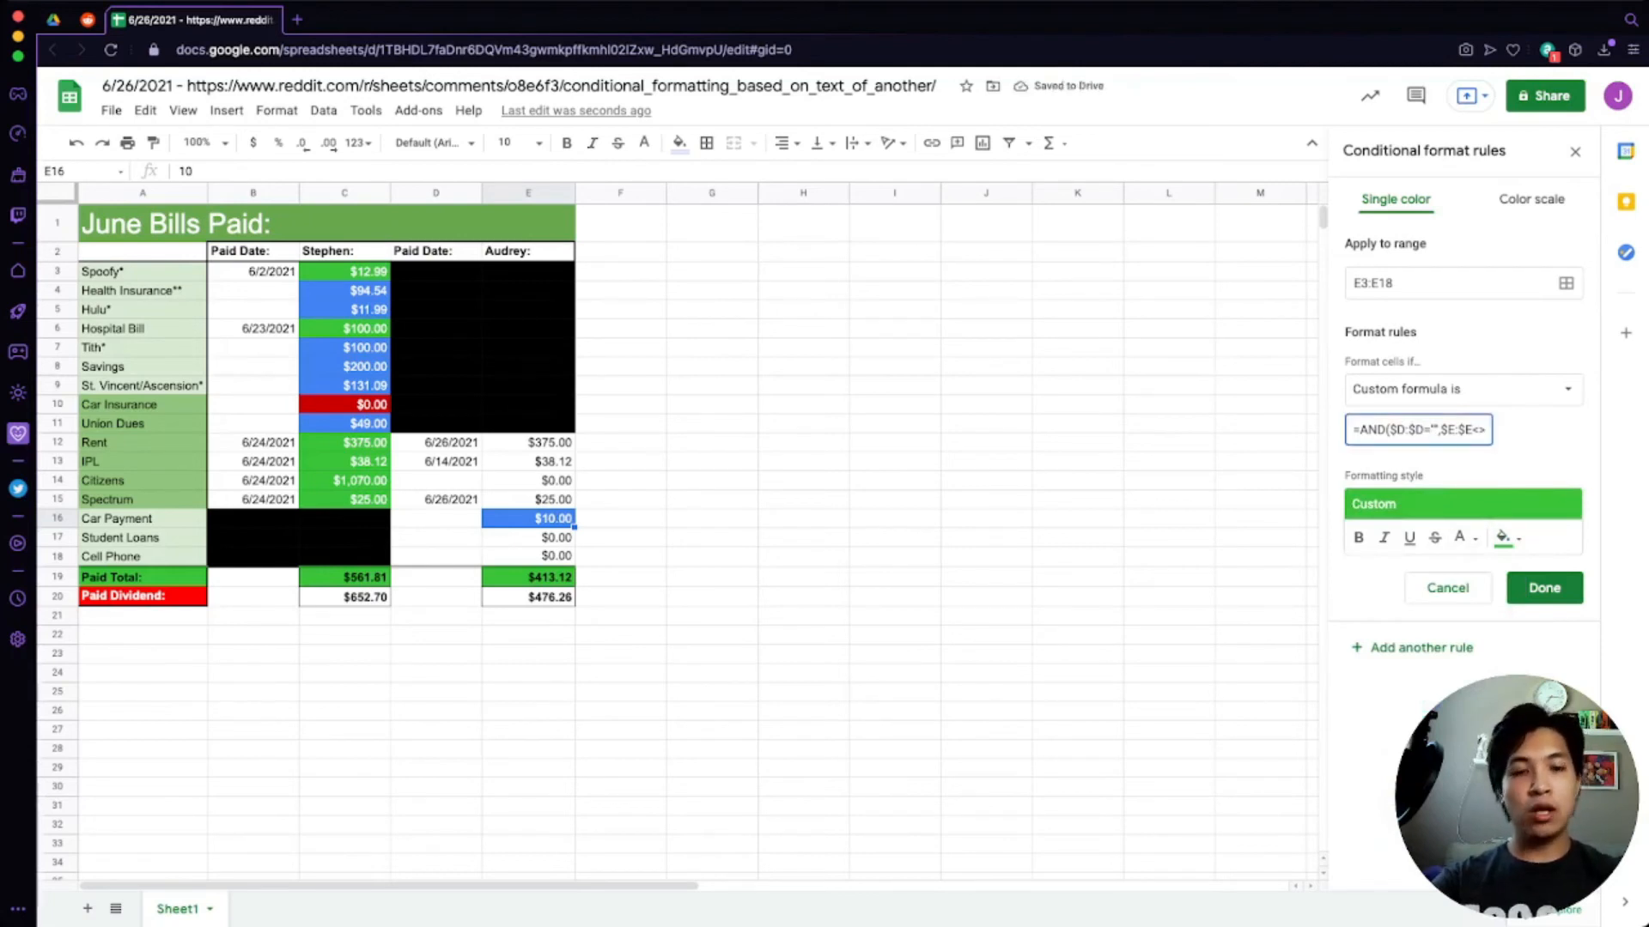
key(Delete)
text(<>)
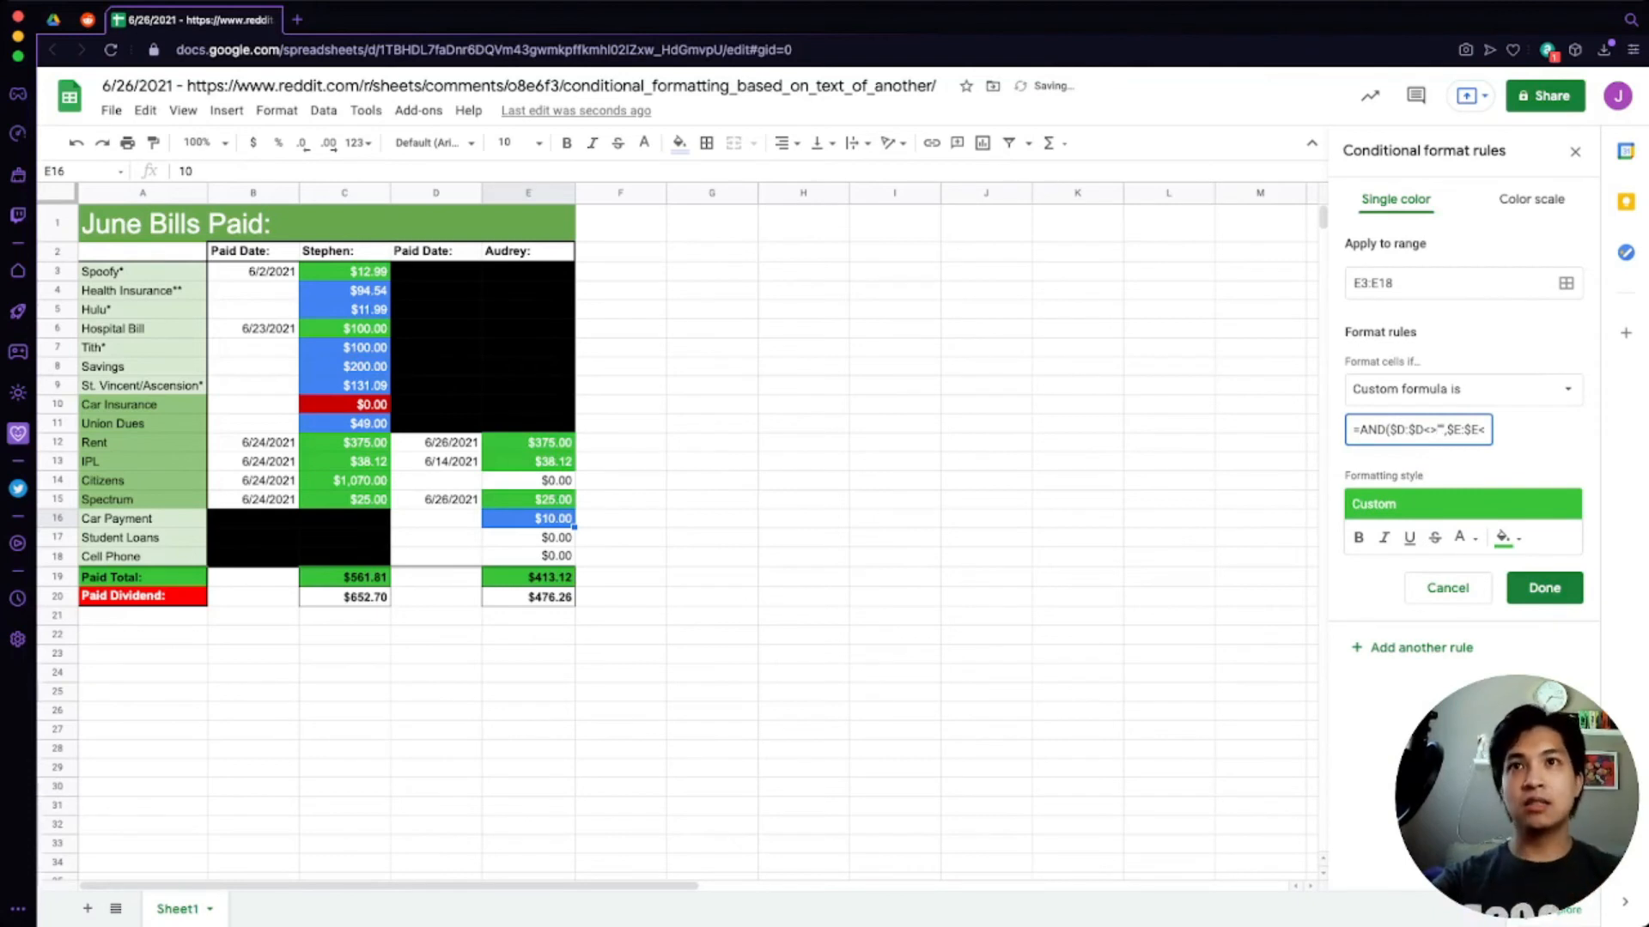
key(Right)
key(Right)
key(Right)
key(Right)
key(Right)
key(Right)
key(Right)
key(Right)
key(Right)
key(Right)
key(Right)
key(Right)
key(Right)
key(Right)
key(Right)
key(Right)
key(Right)
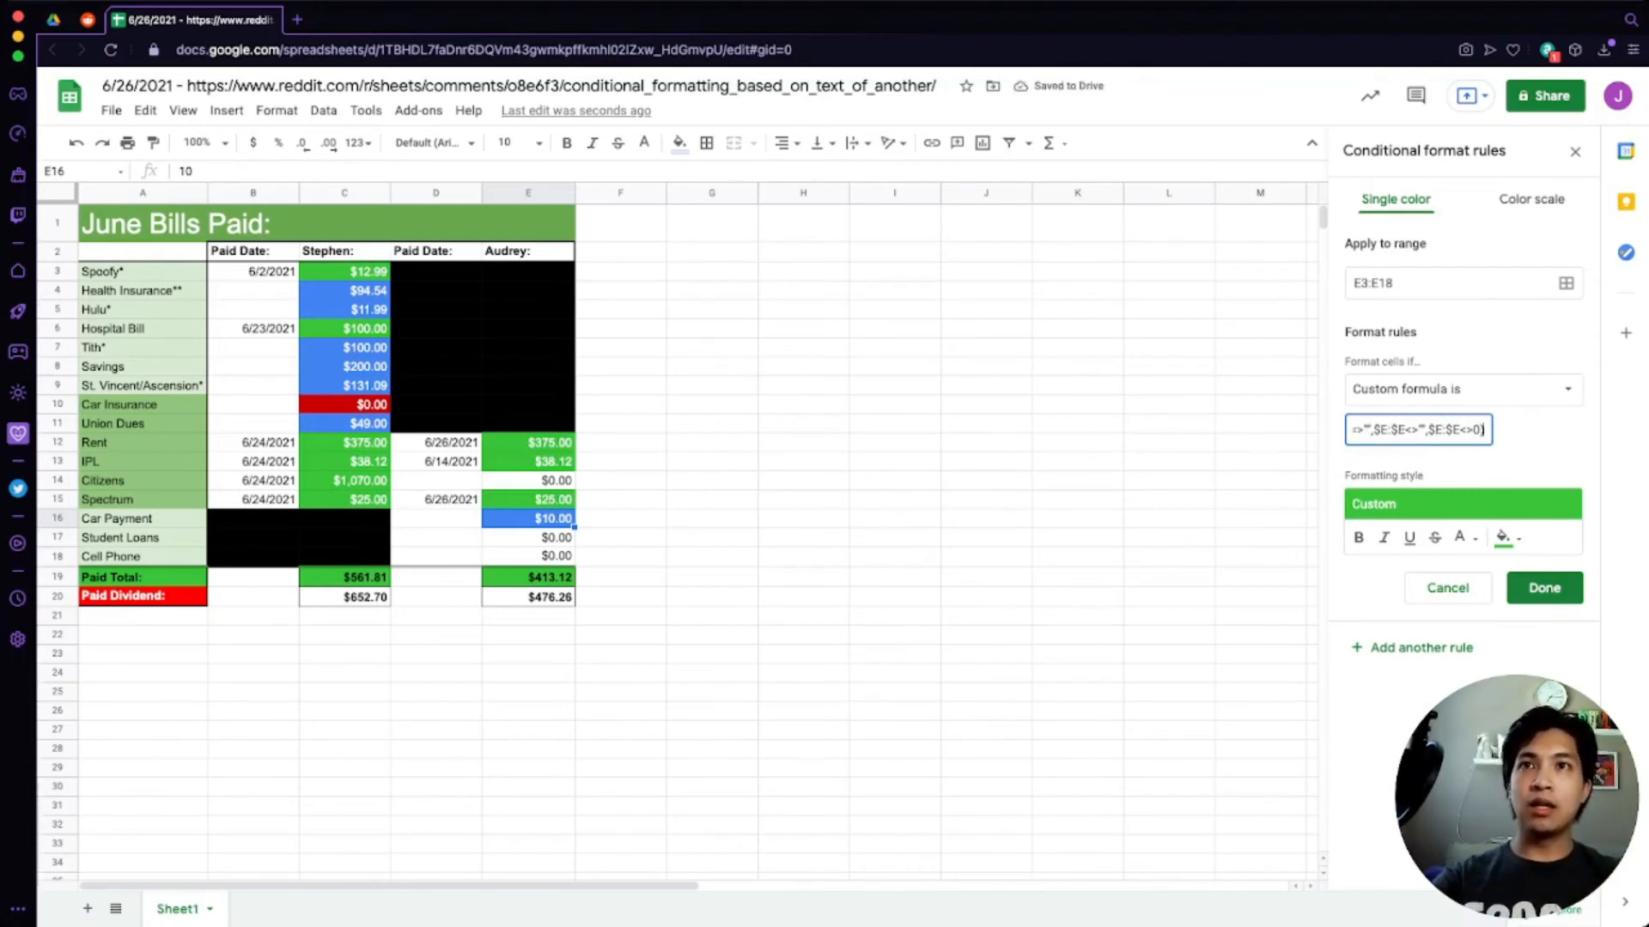
key(Left)
text(>)
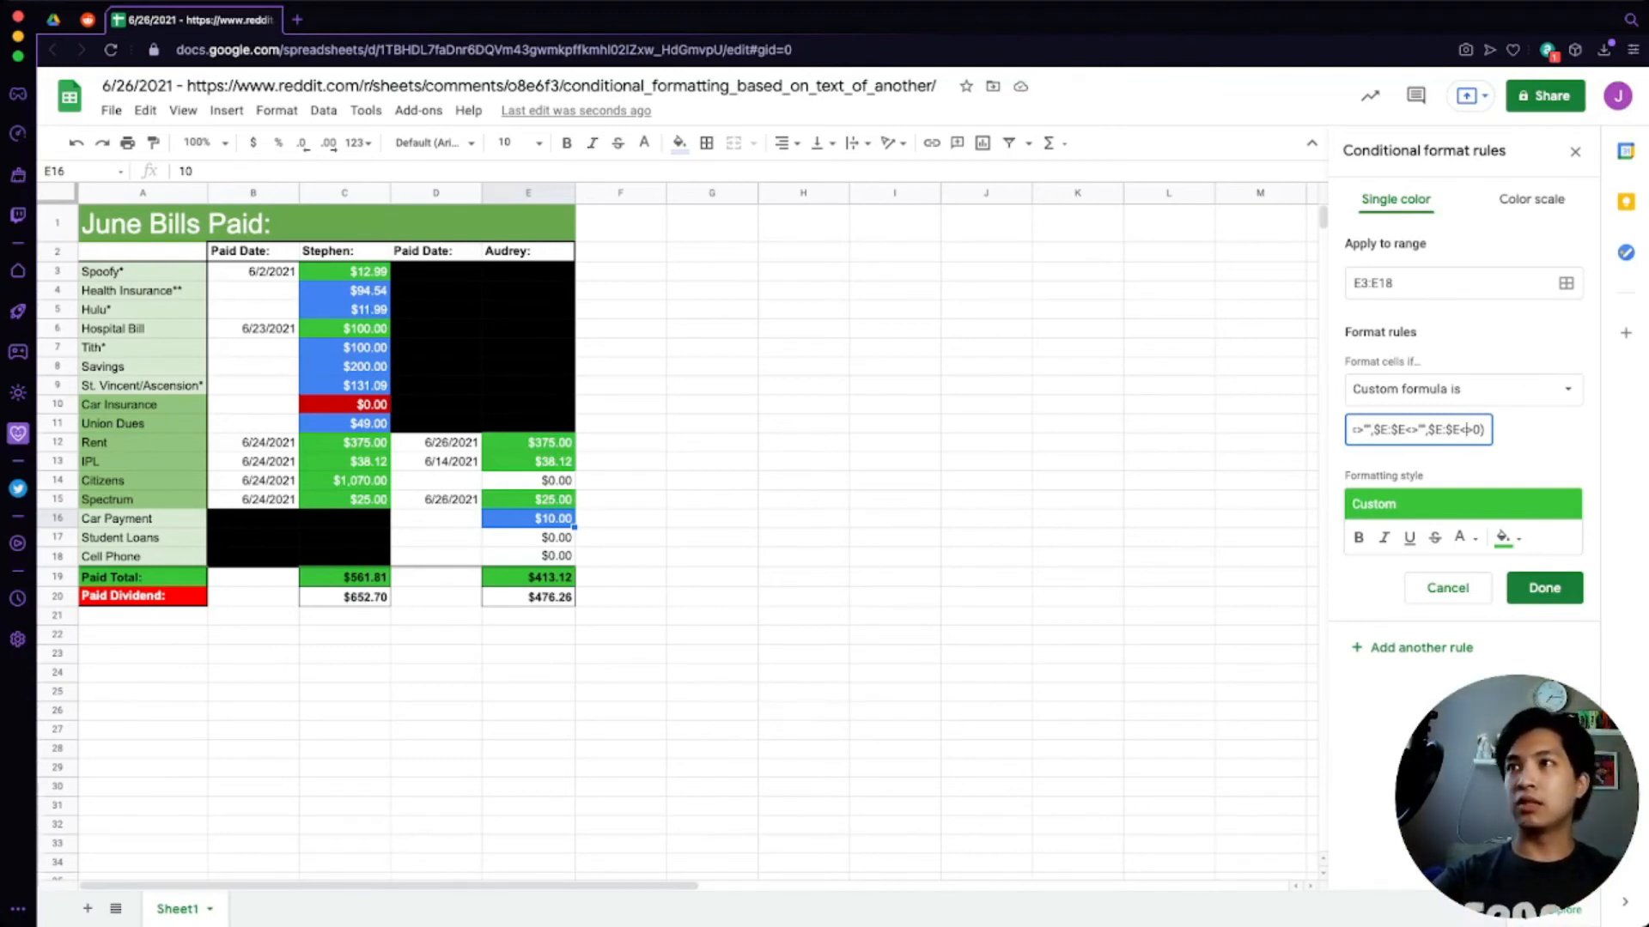
- Add a third rule for E3:E18 and change the first test of its formula to $D:$D=""
click(1412, 648)
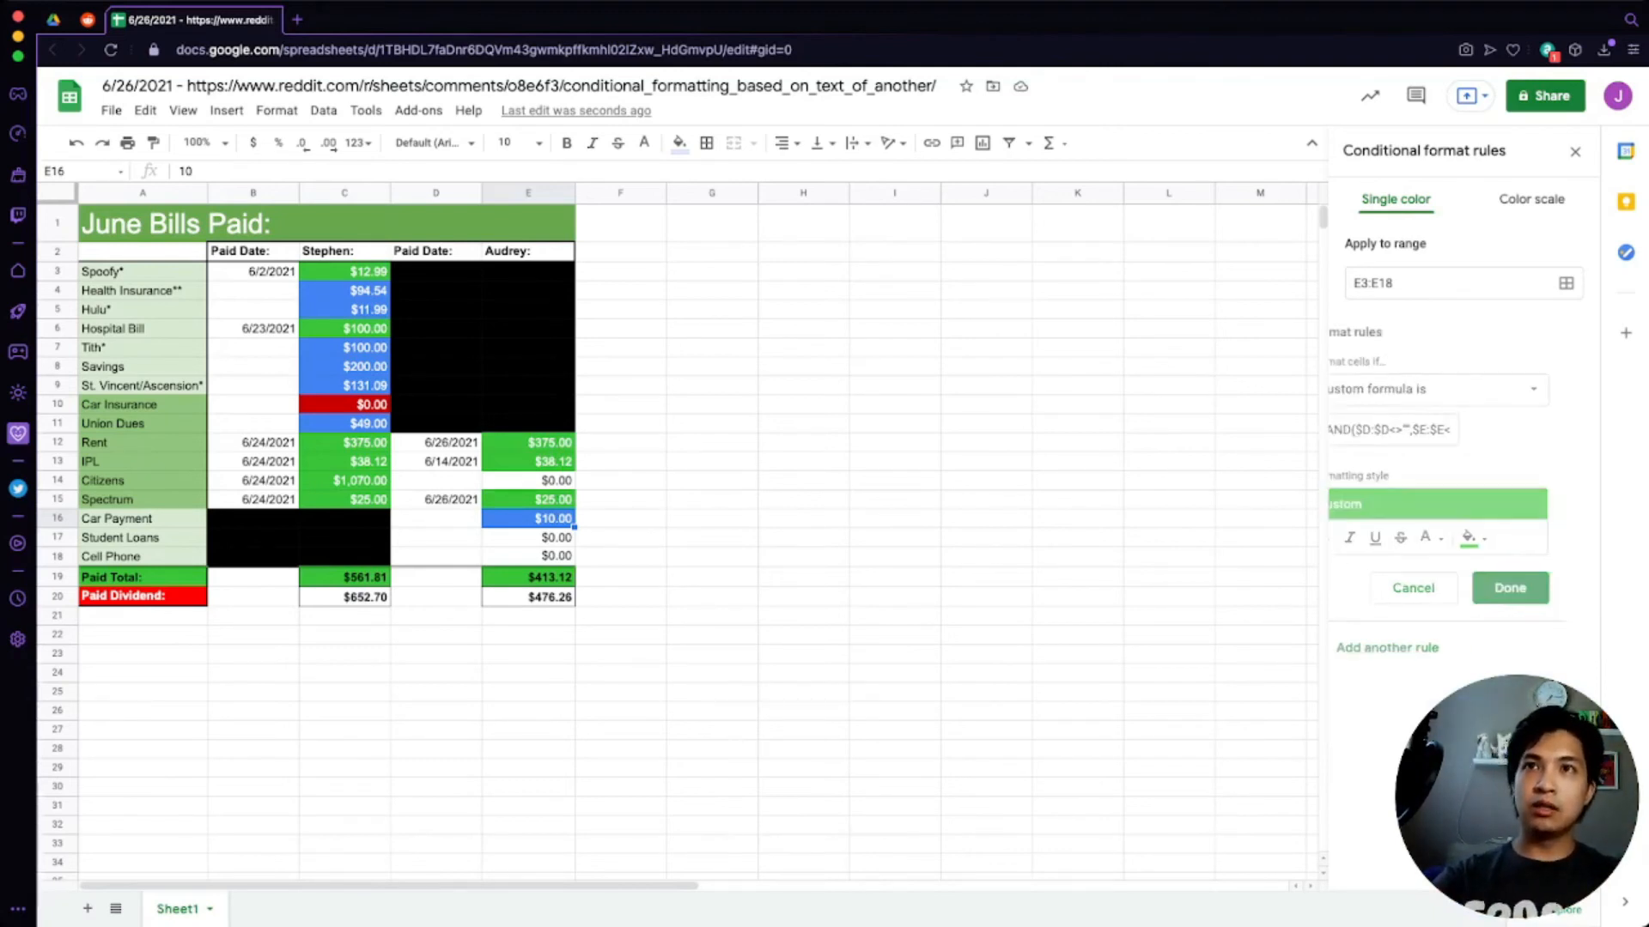
click(1407, 430)
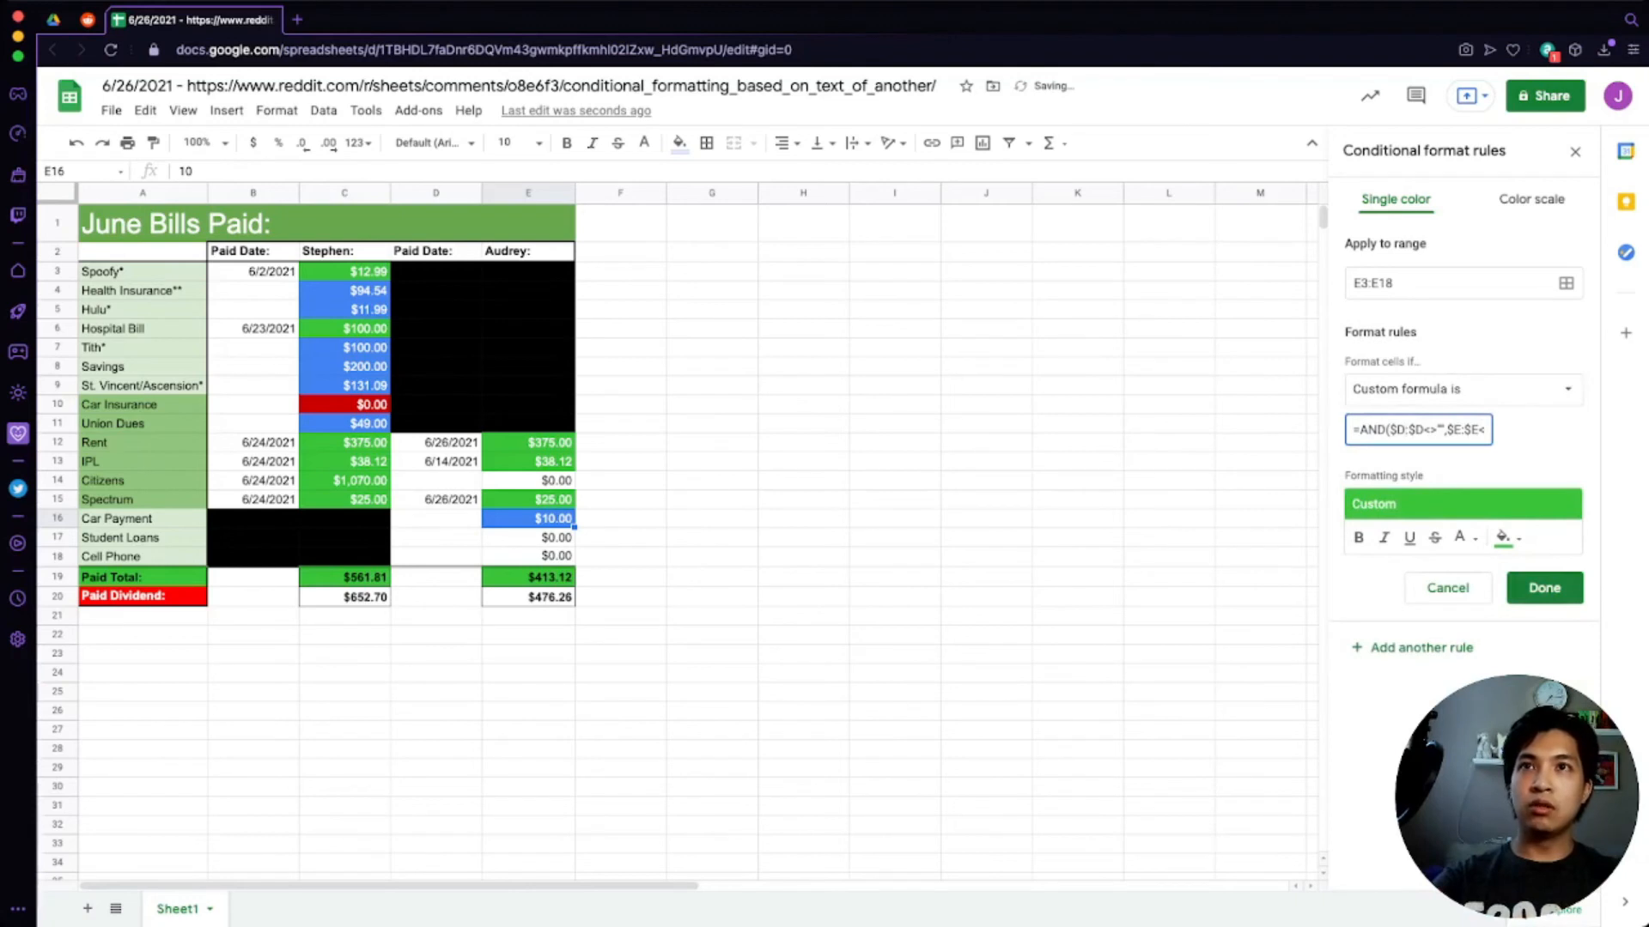
key(Delete)
key(Delete)
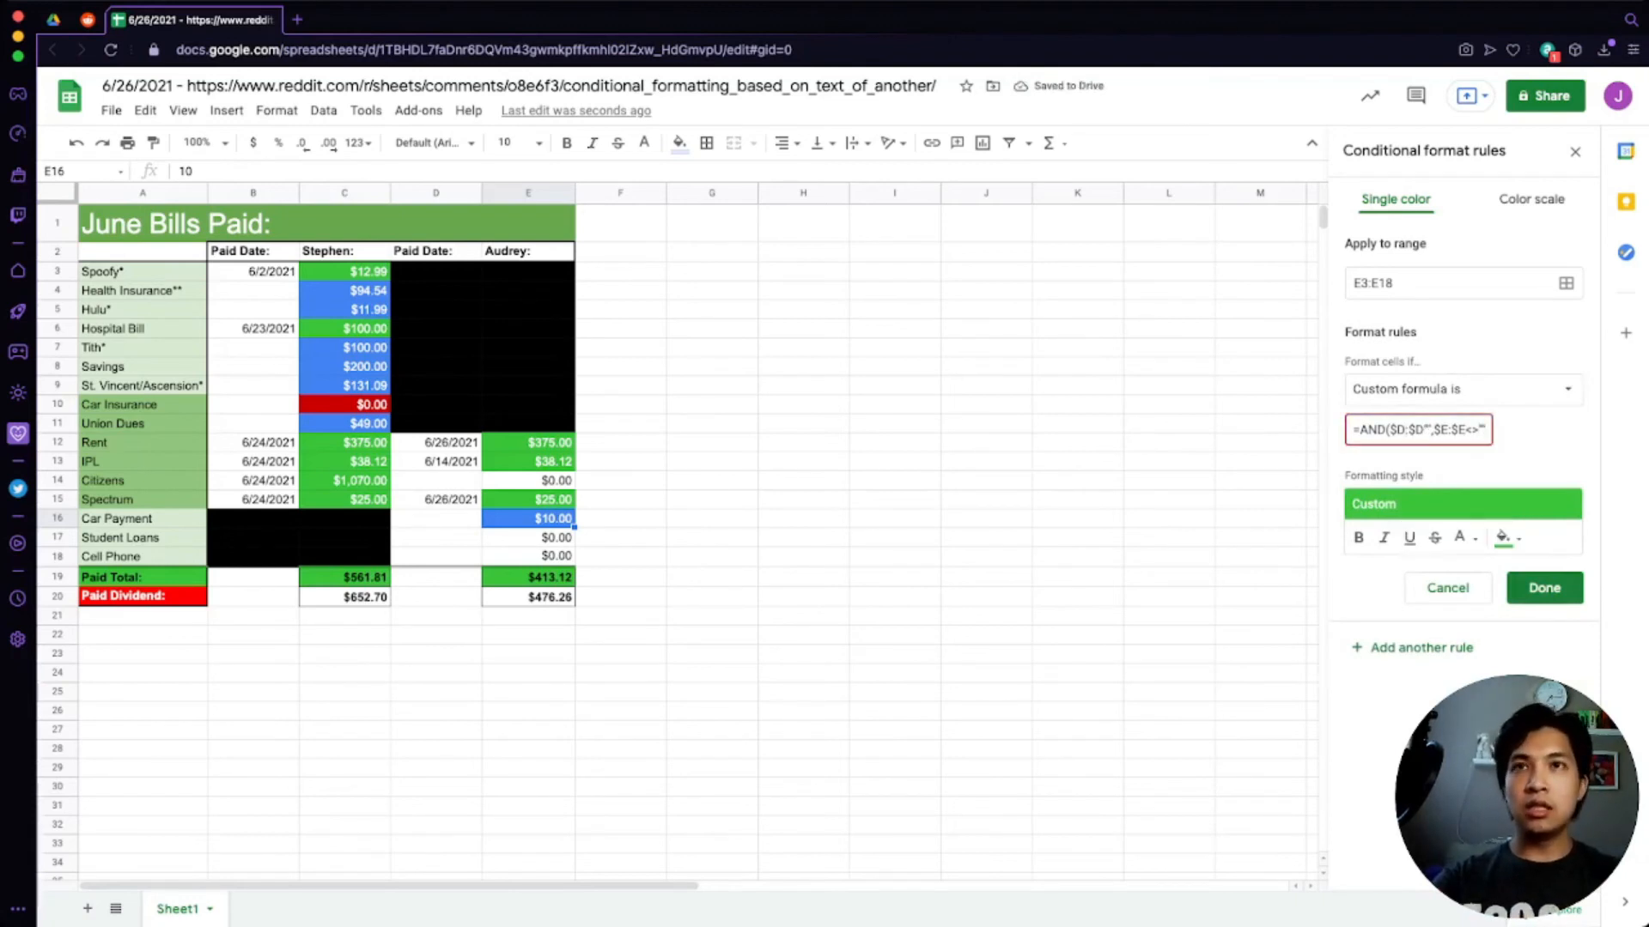
text(!=)
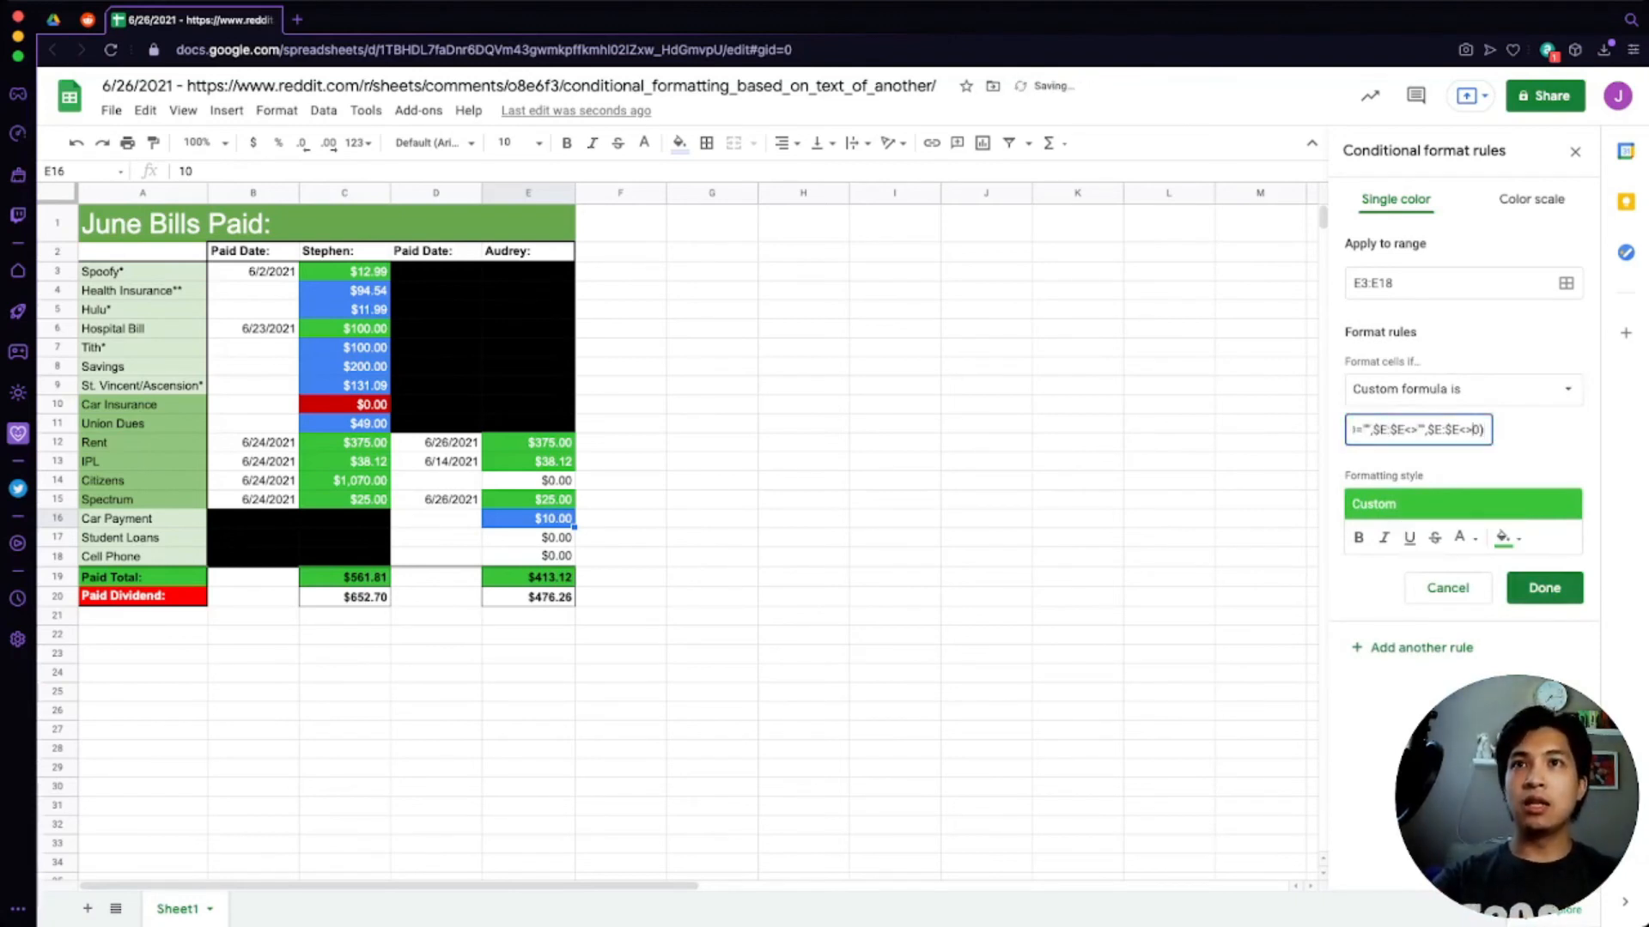
- Change the last test of the third rule's formula to $E:$E=0
key(BackSpace)
key(BackSpace)
text(=)
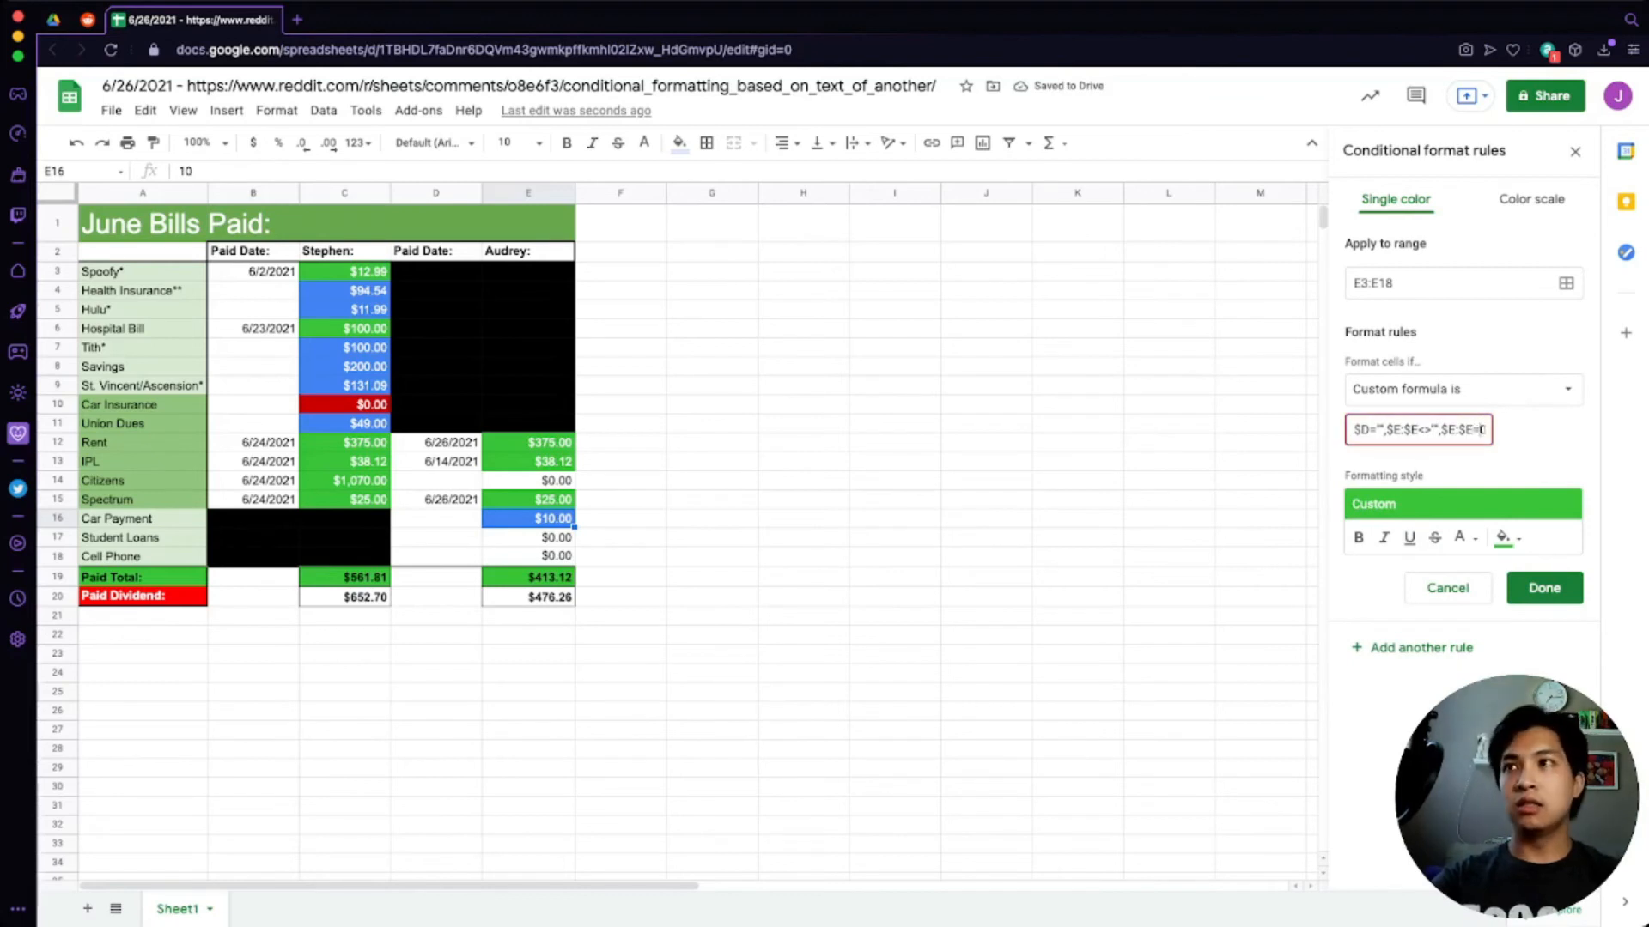
- Set the third rule's fill to dark red and save the rules
click(1504, 538)
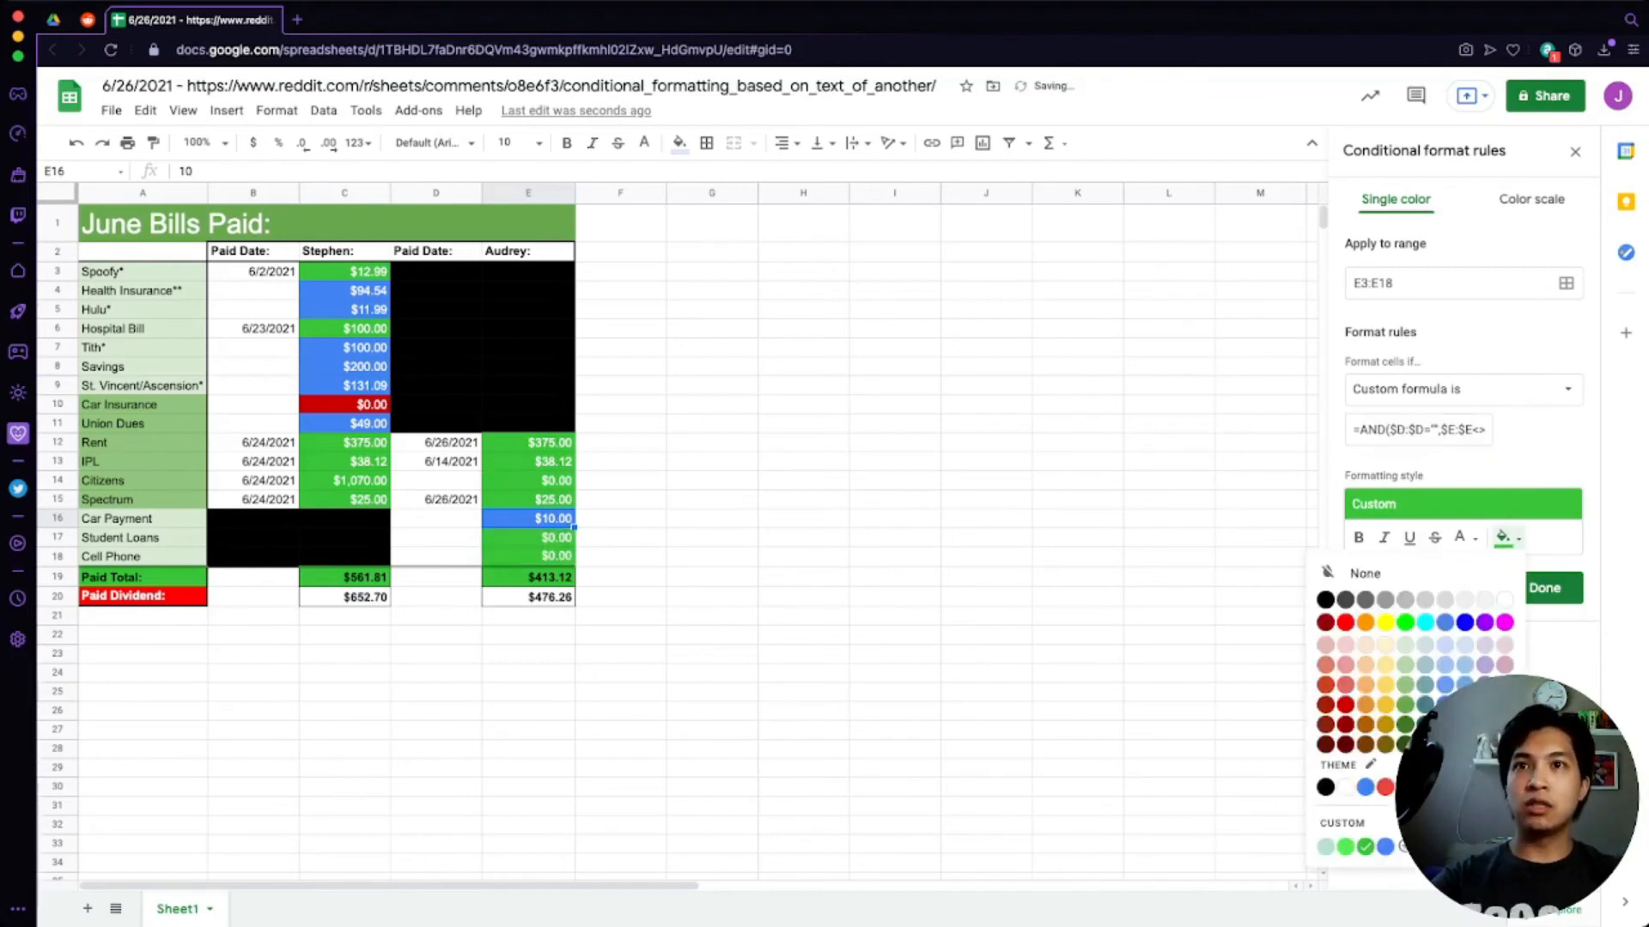
click(1345, 621)
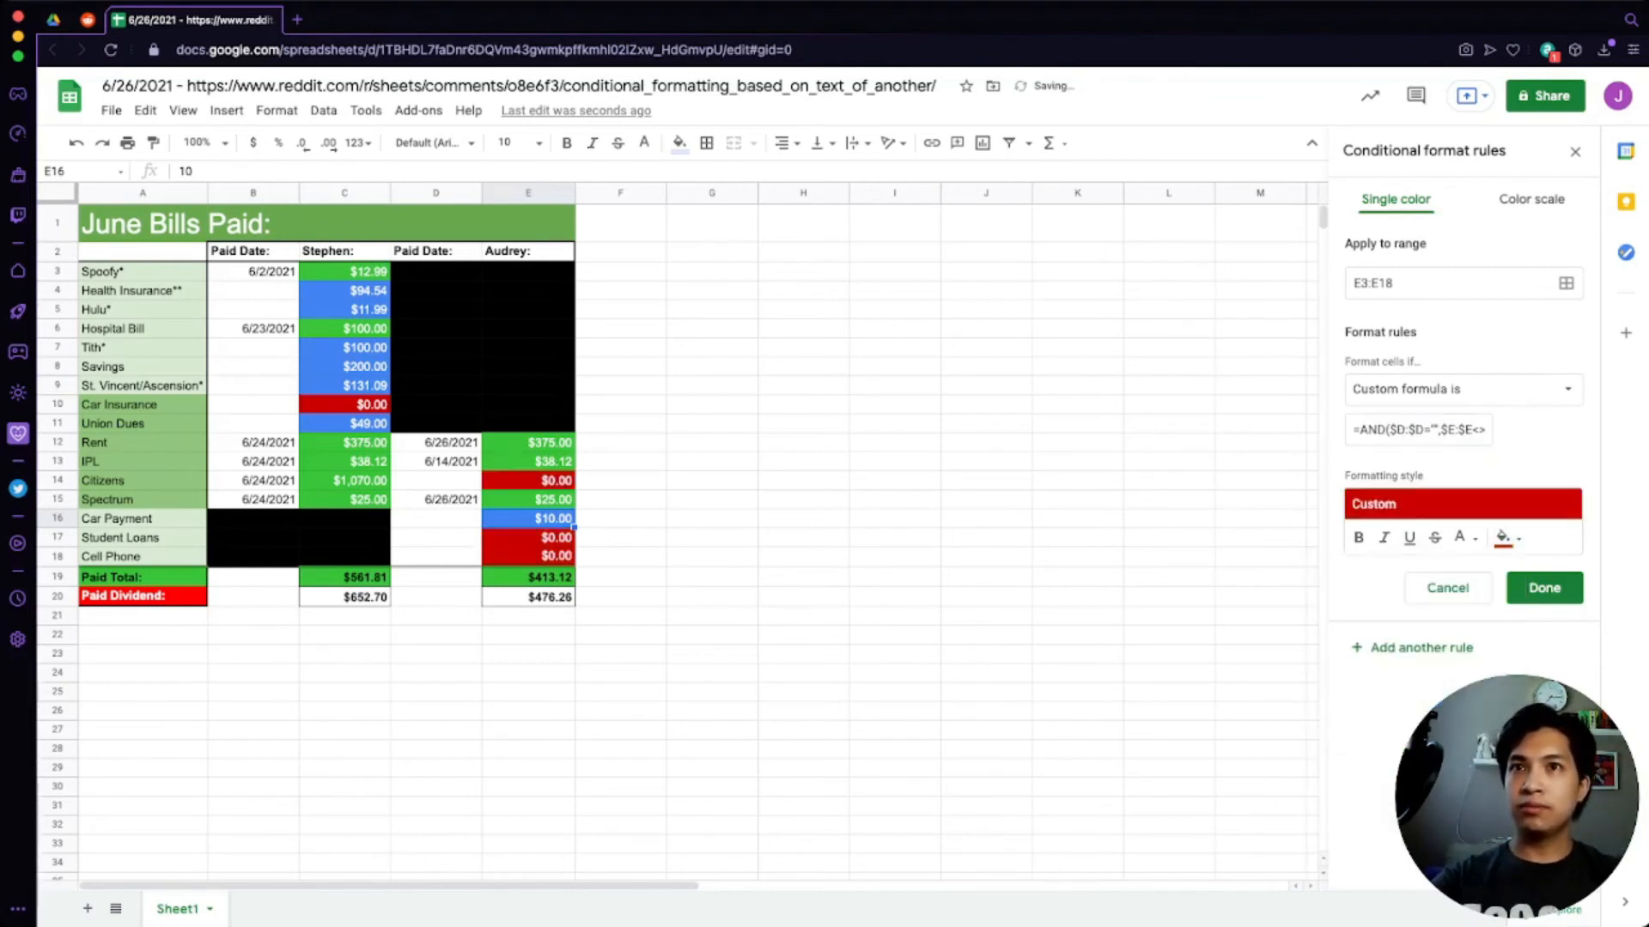
click(1543, 587)
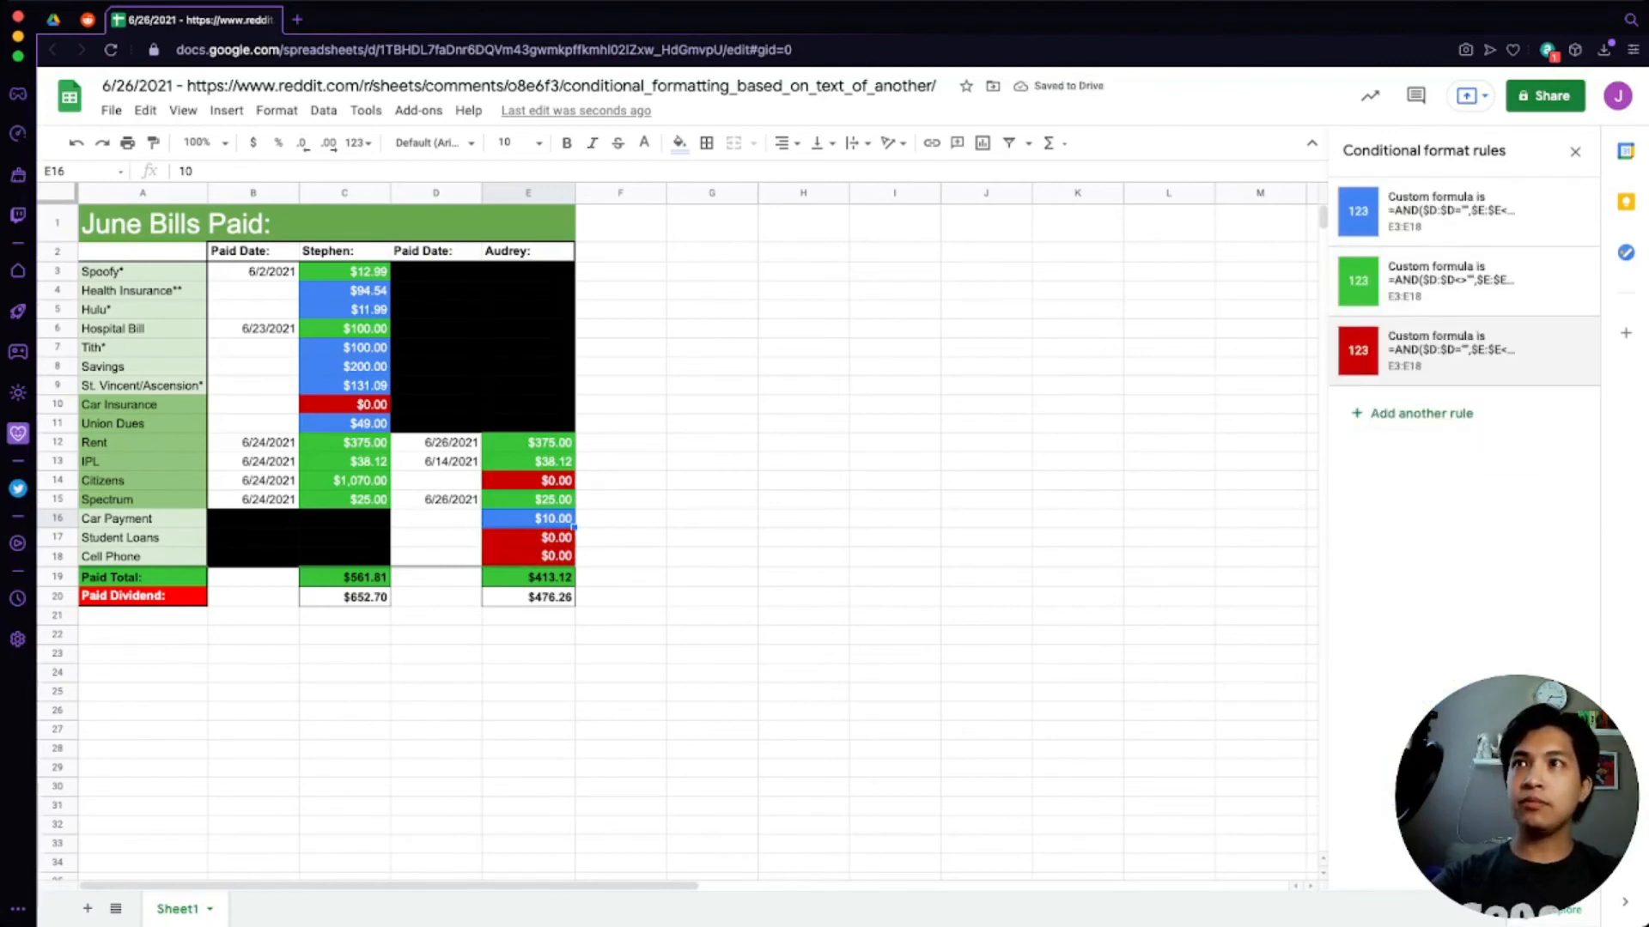
- Enter 66.08 as the Car Insurance amount in C10
click(986, 386)
click(528, 386)
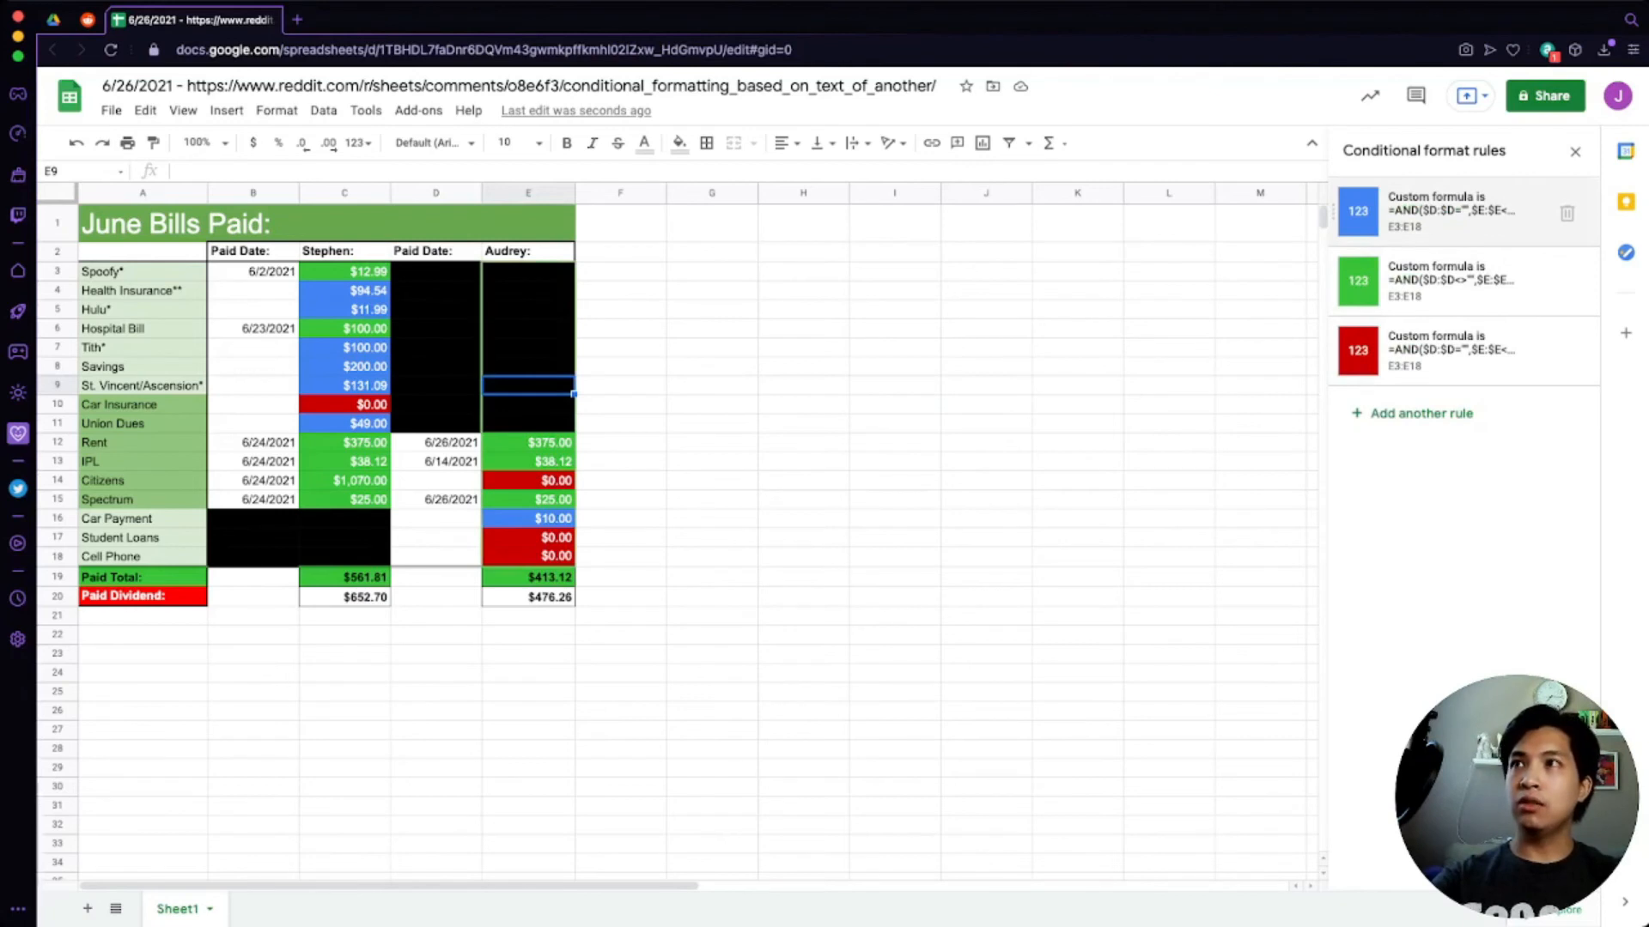
click(344, 367)
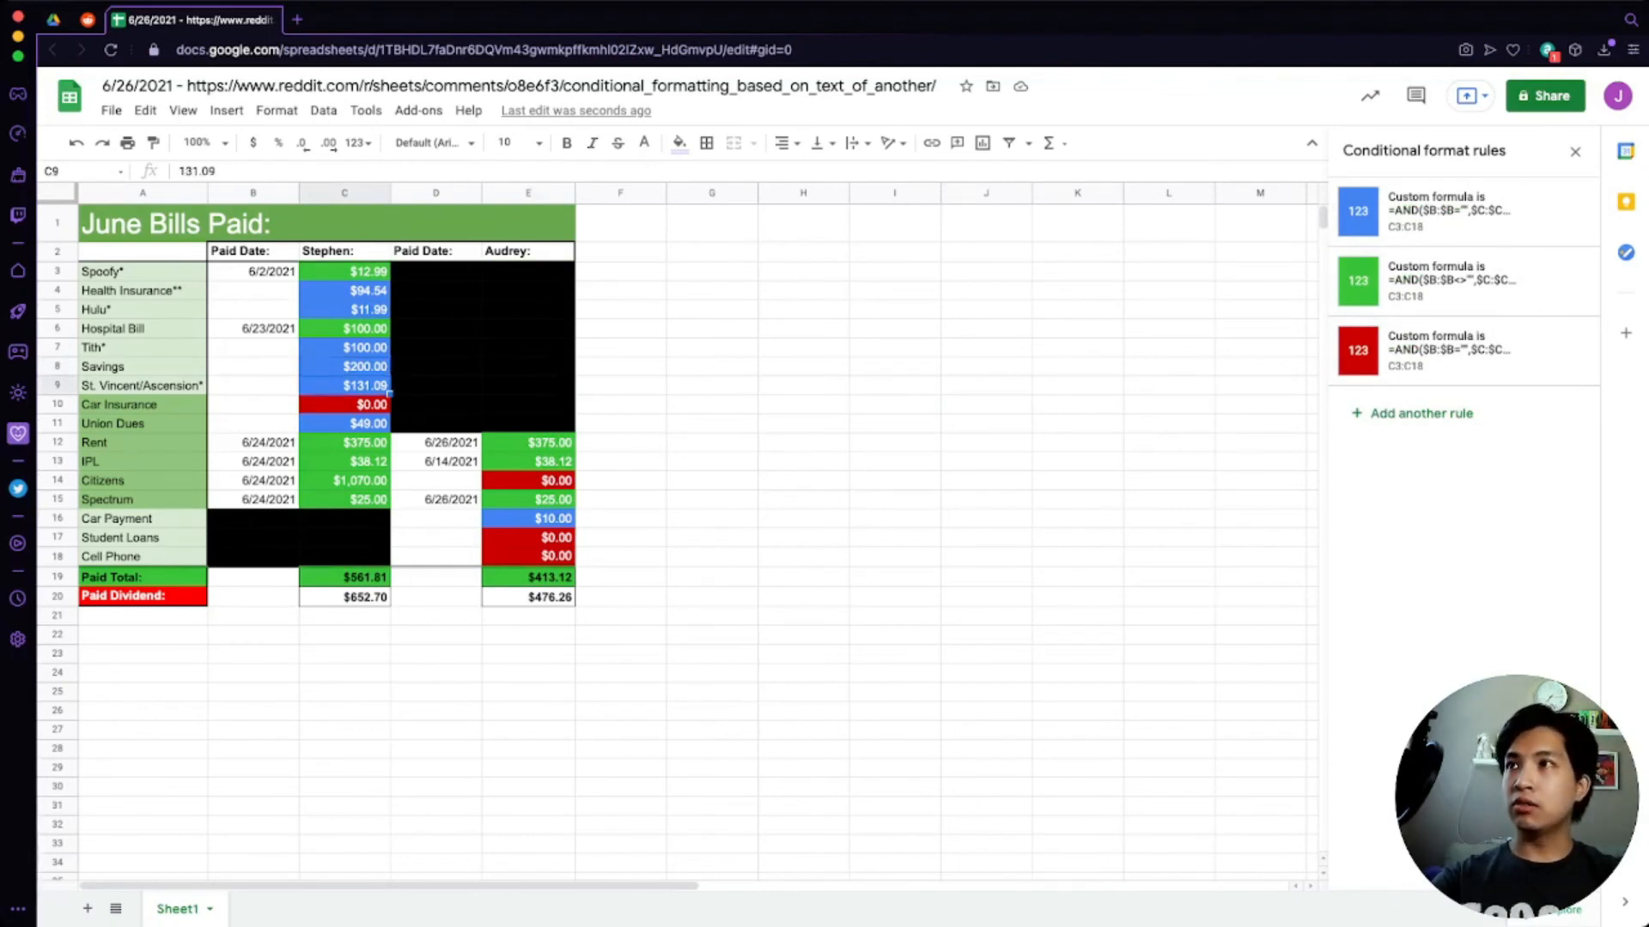
click(387, 407)
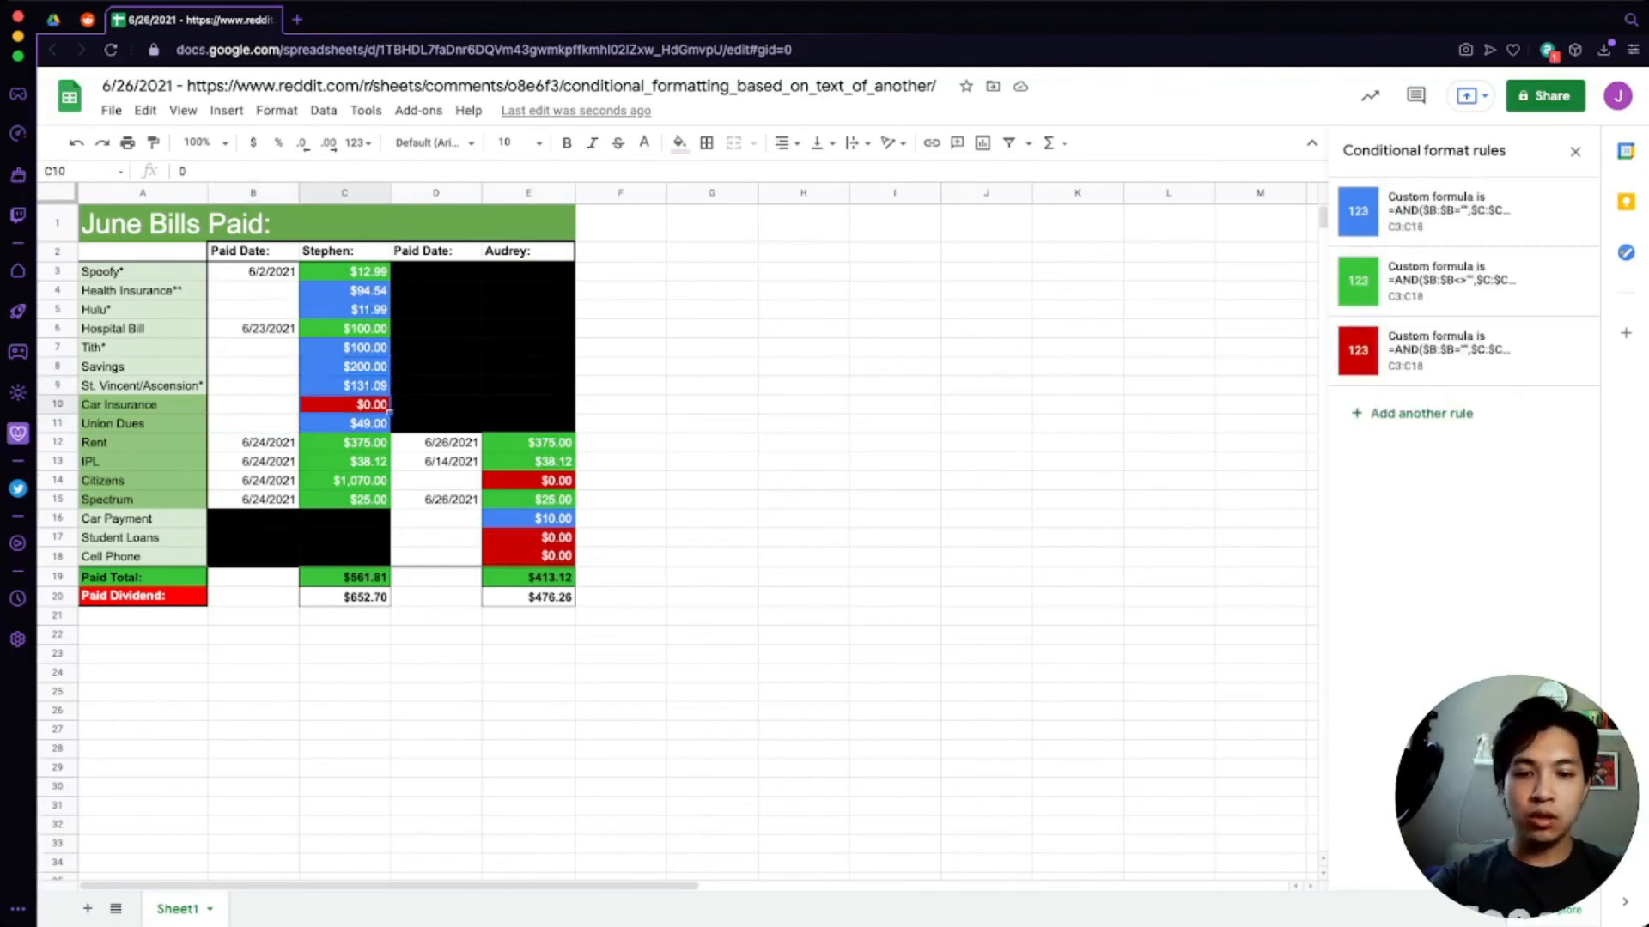
text(66.08)
key(Return)
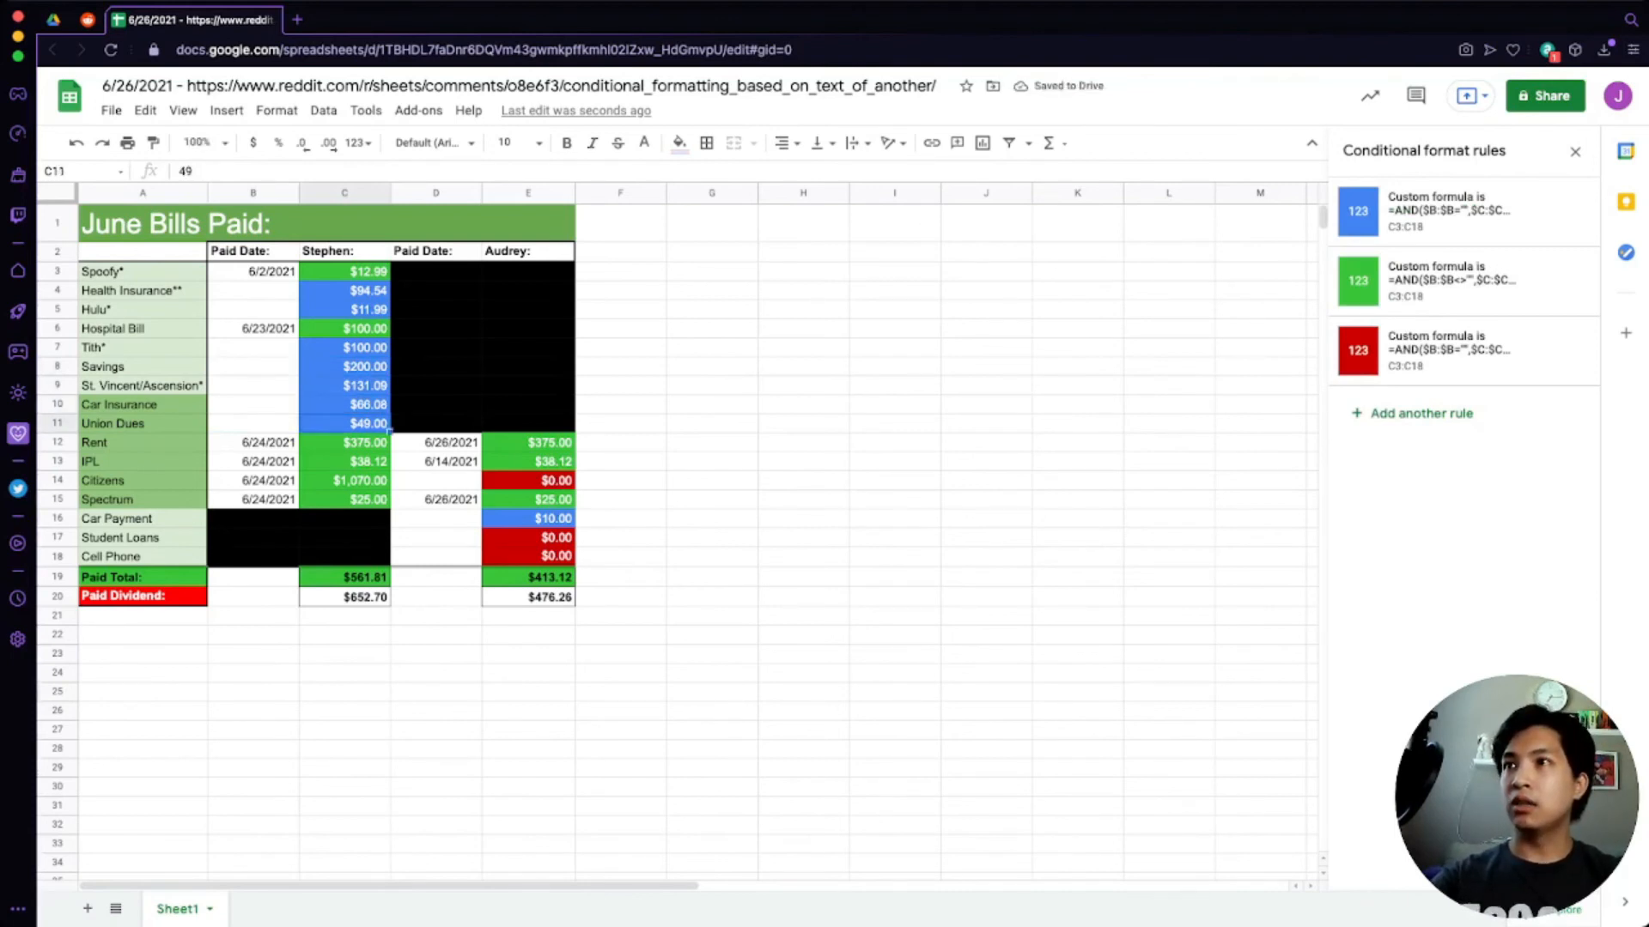
- Enter 6/26/2021 as the Car Payment's paid date in D16
click(571, 523)
click(436, 518)
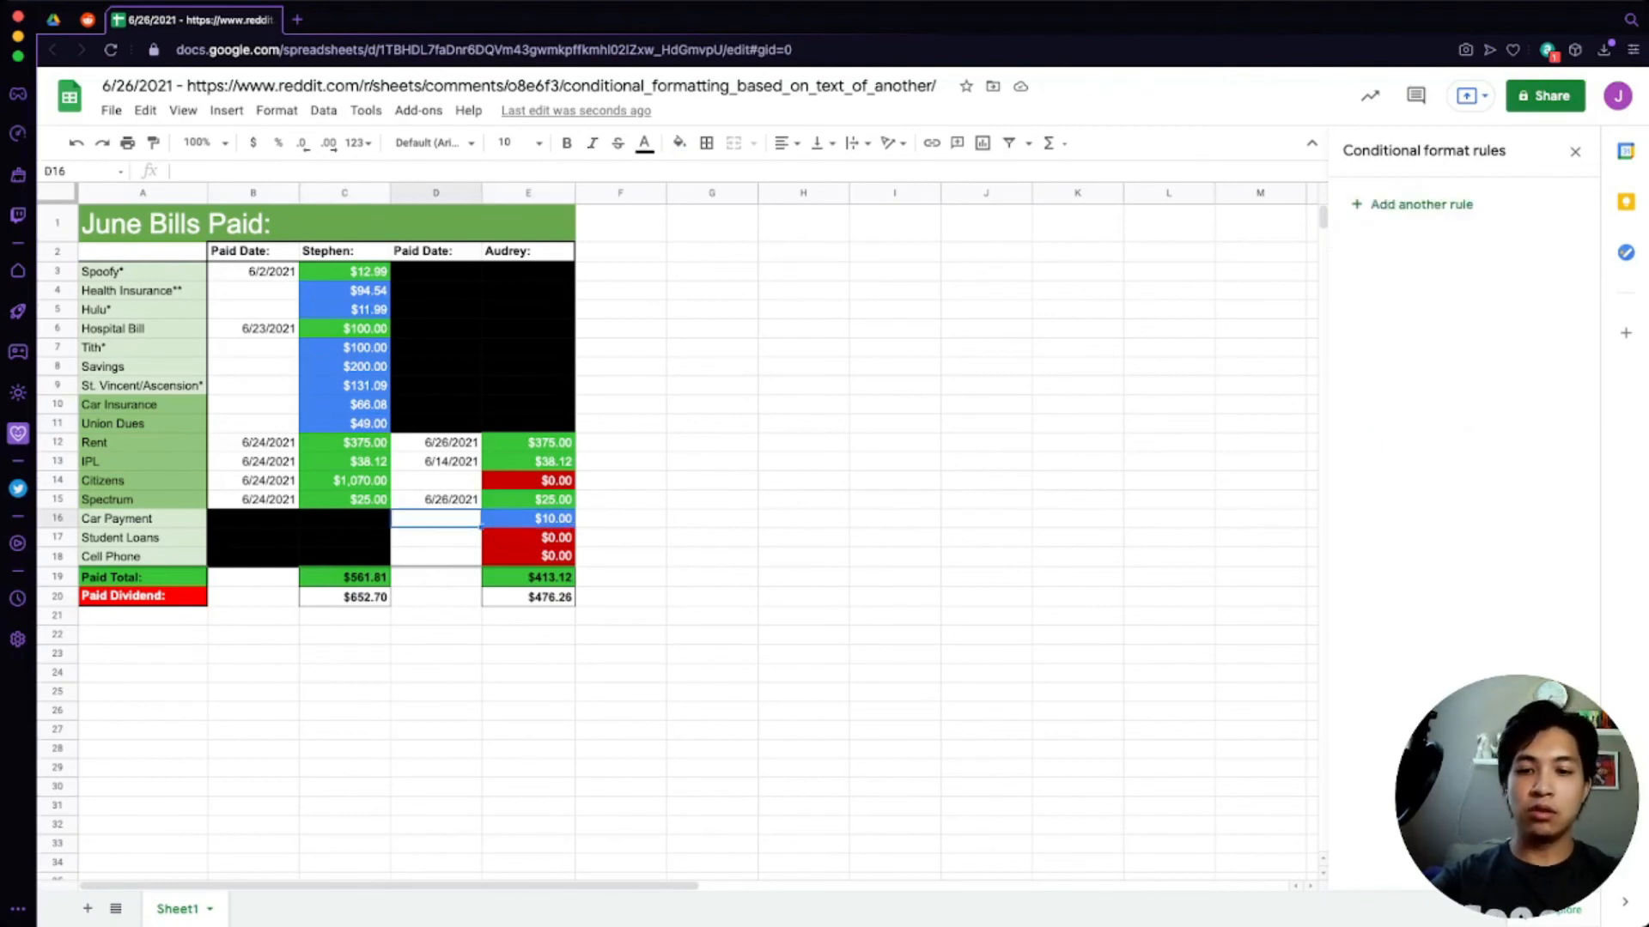
text(6/26/2021)
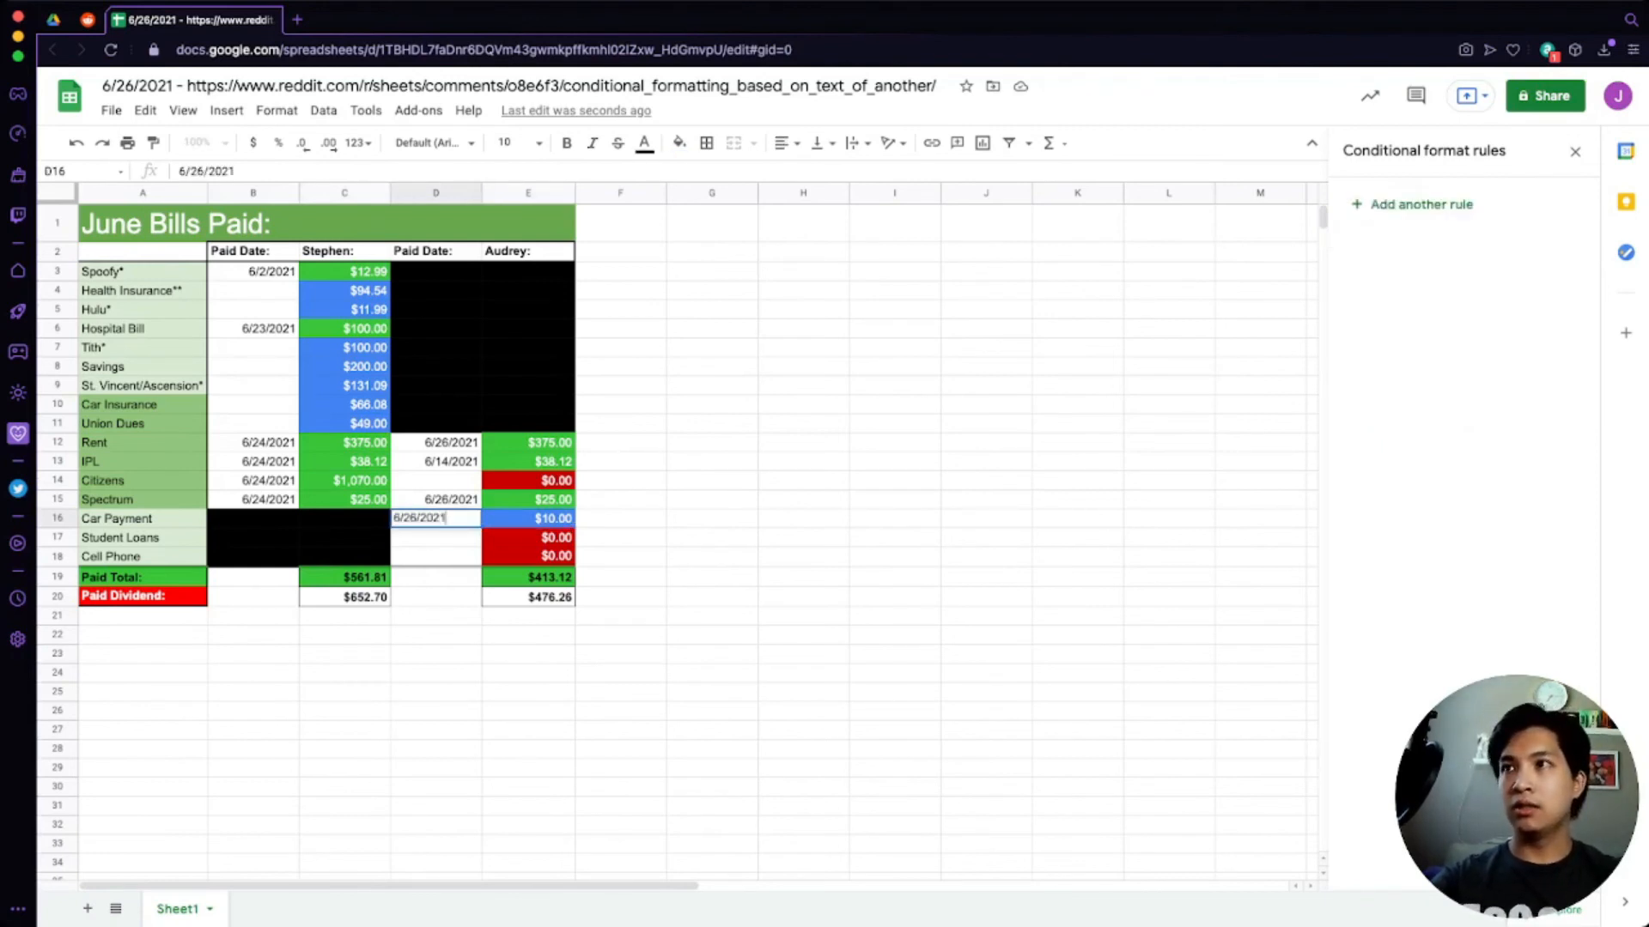
key(Return)
click(528, 519)
click(436, 518)
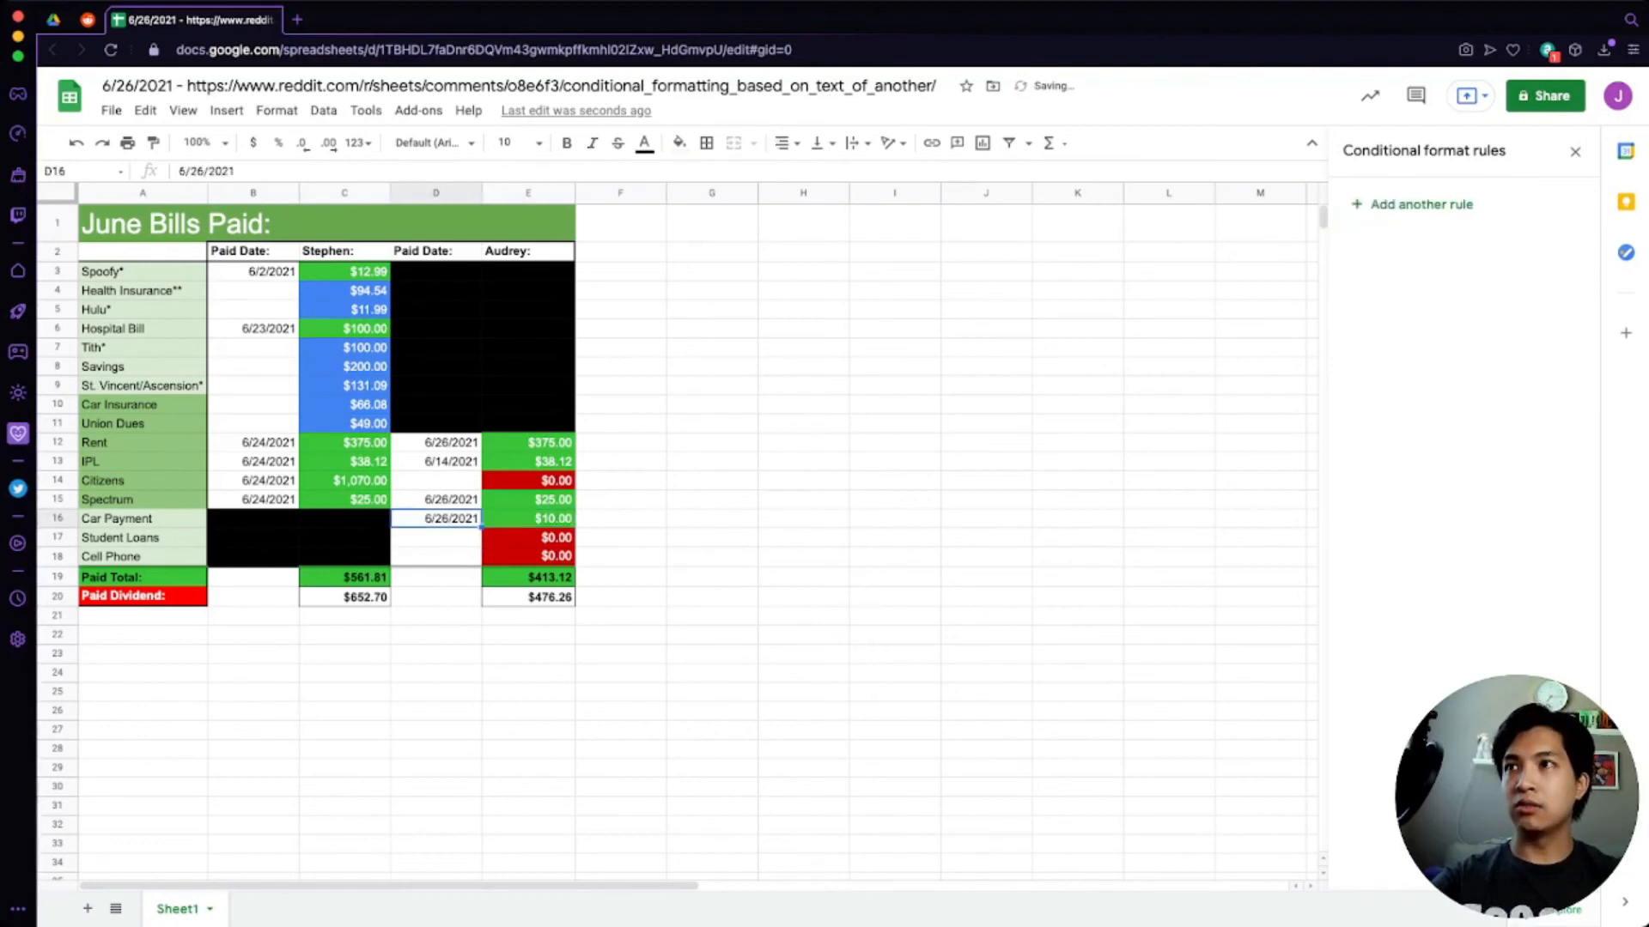
click(528, 519)
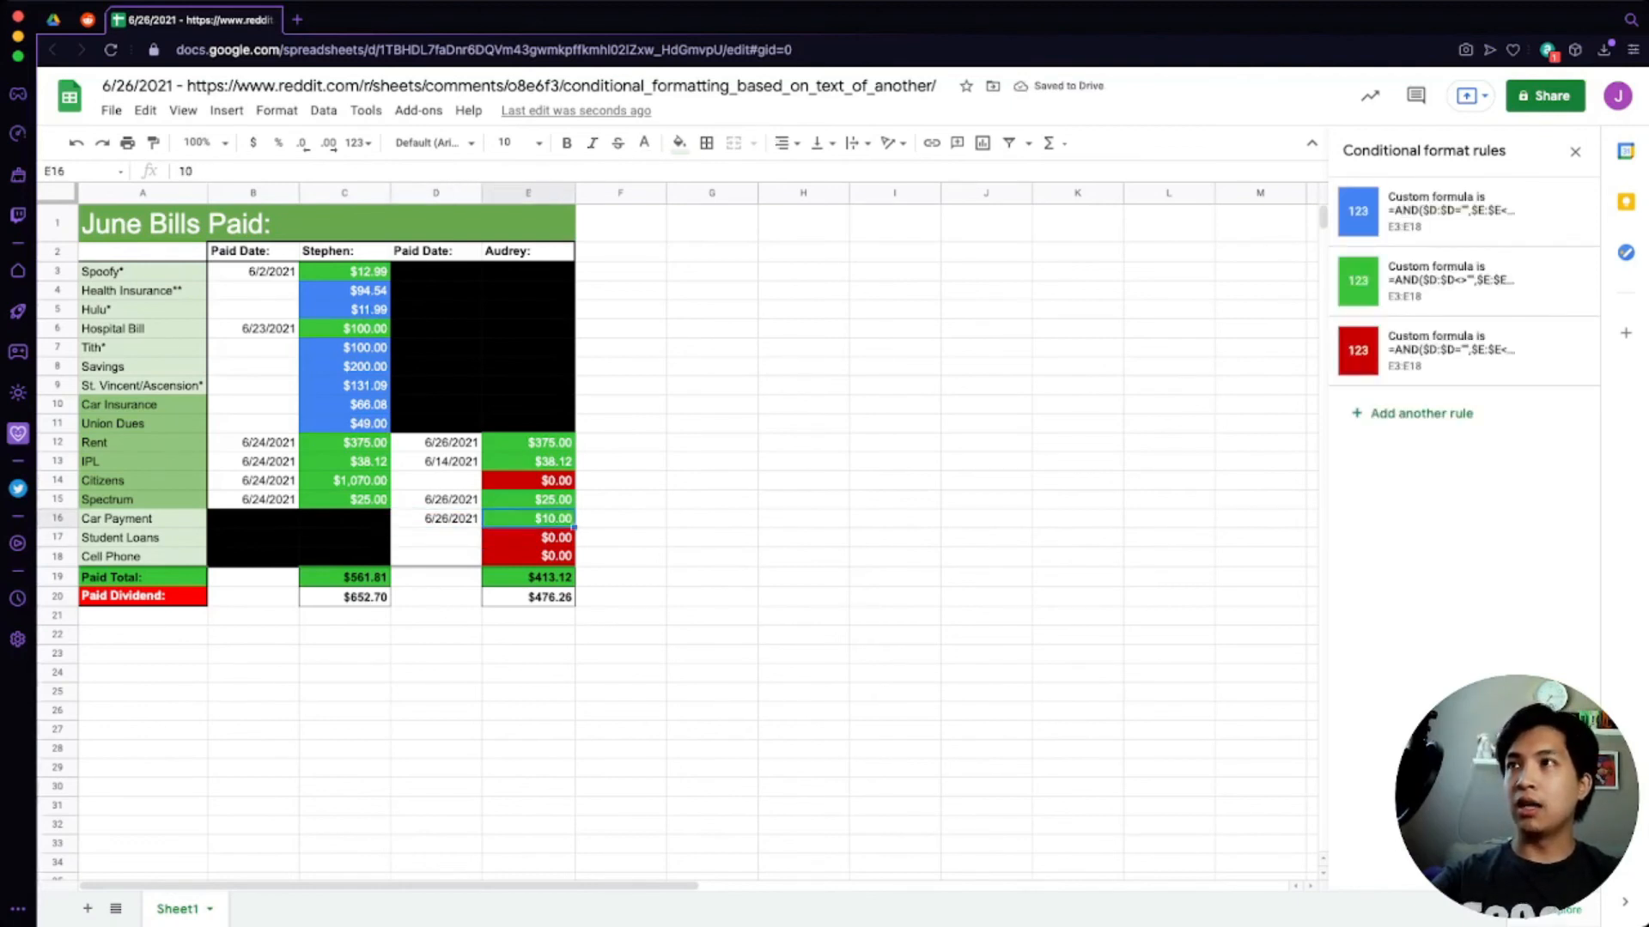
- Enter 6/26/2021 as the Car Insurance paid date in B10
click(253, 423)
click(253, 404)
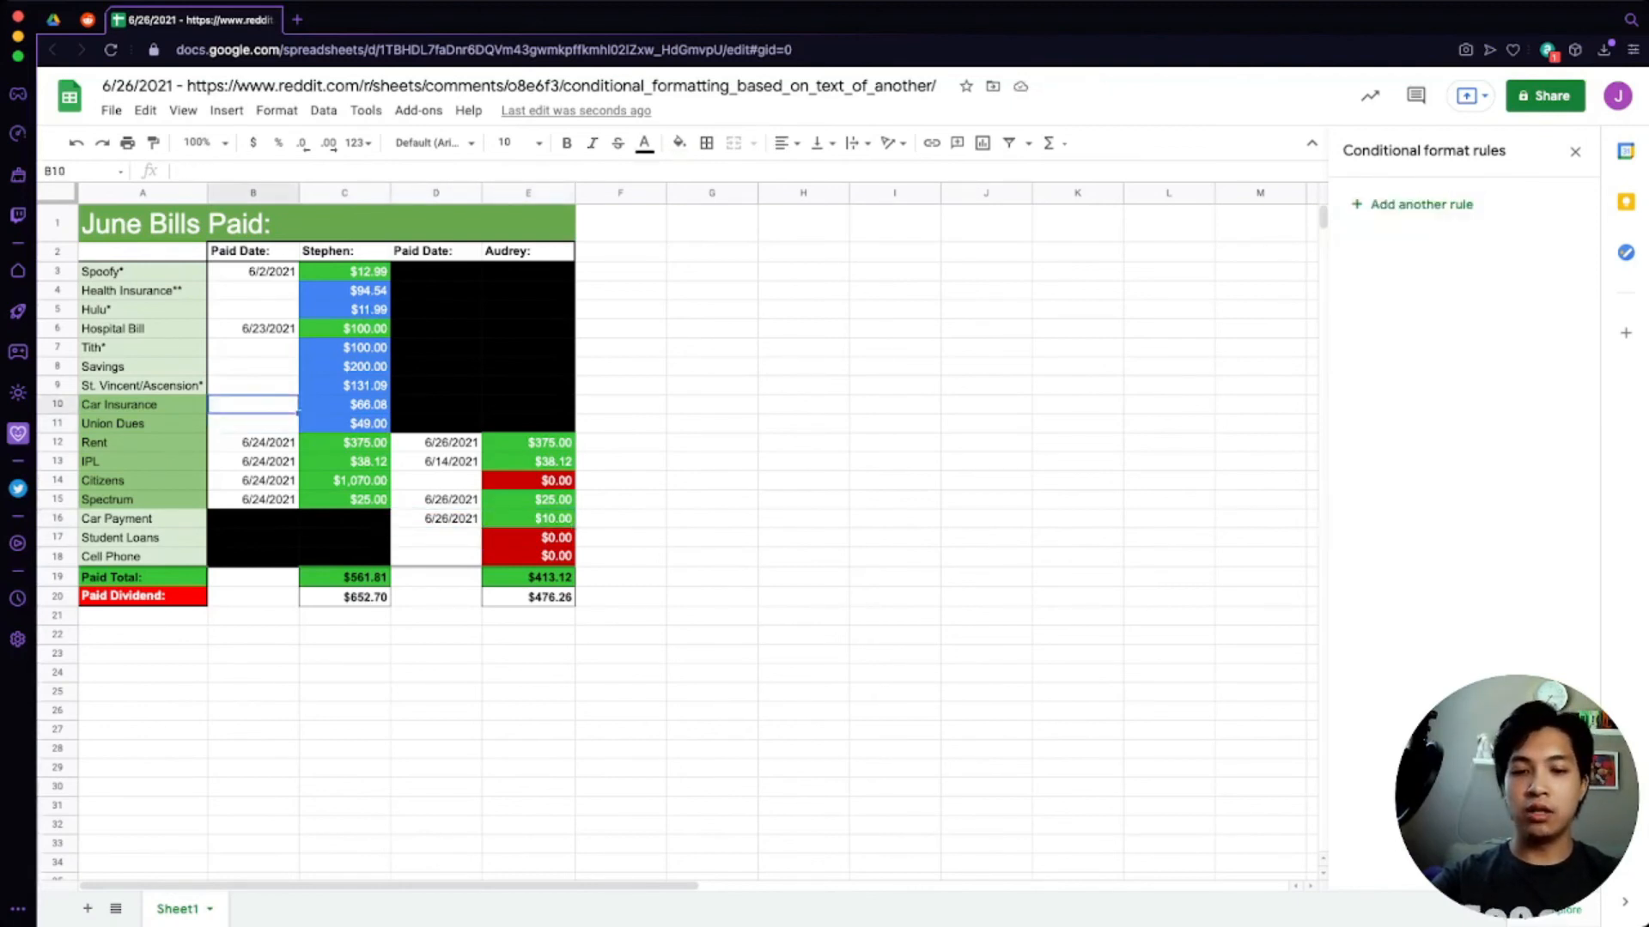
text(6/26)
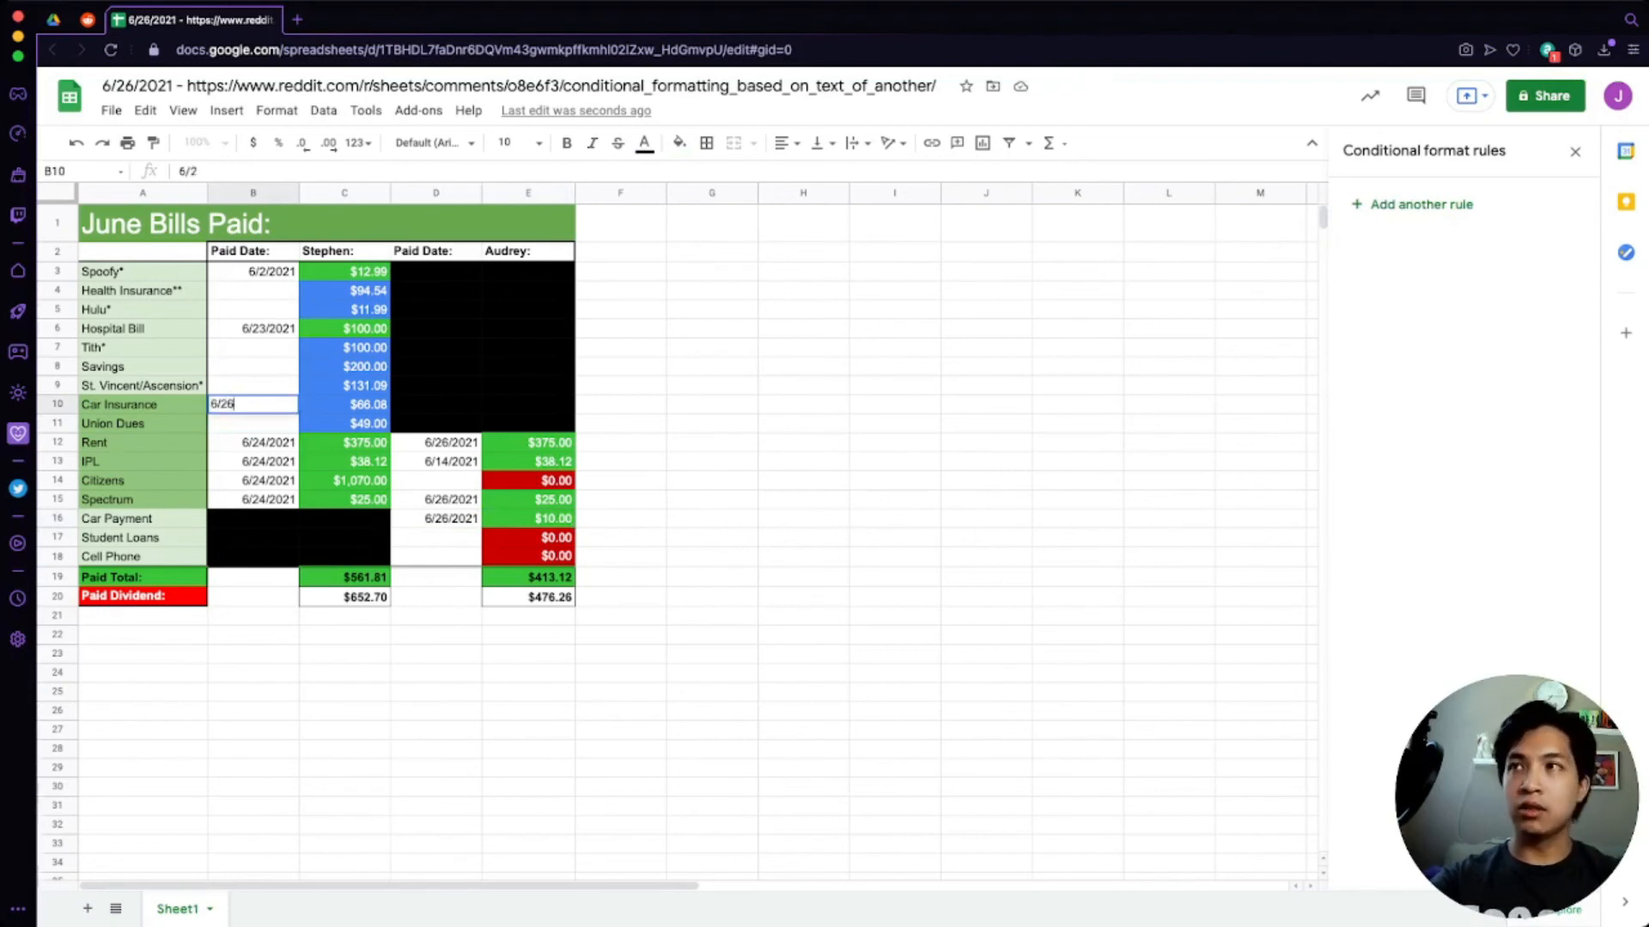
text(/2021)
key(Return)
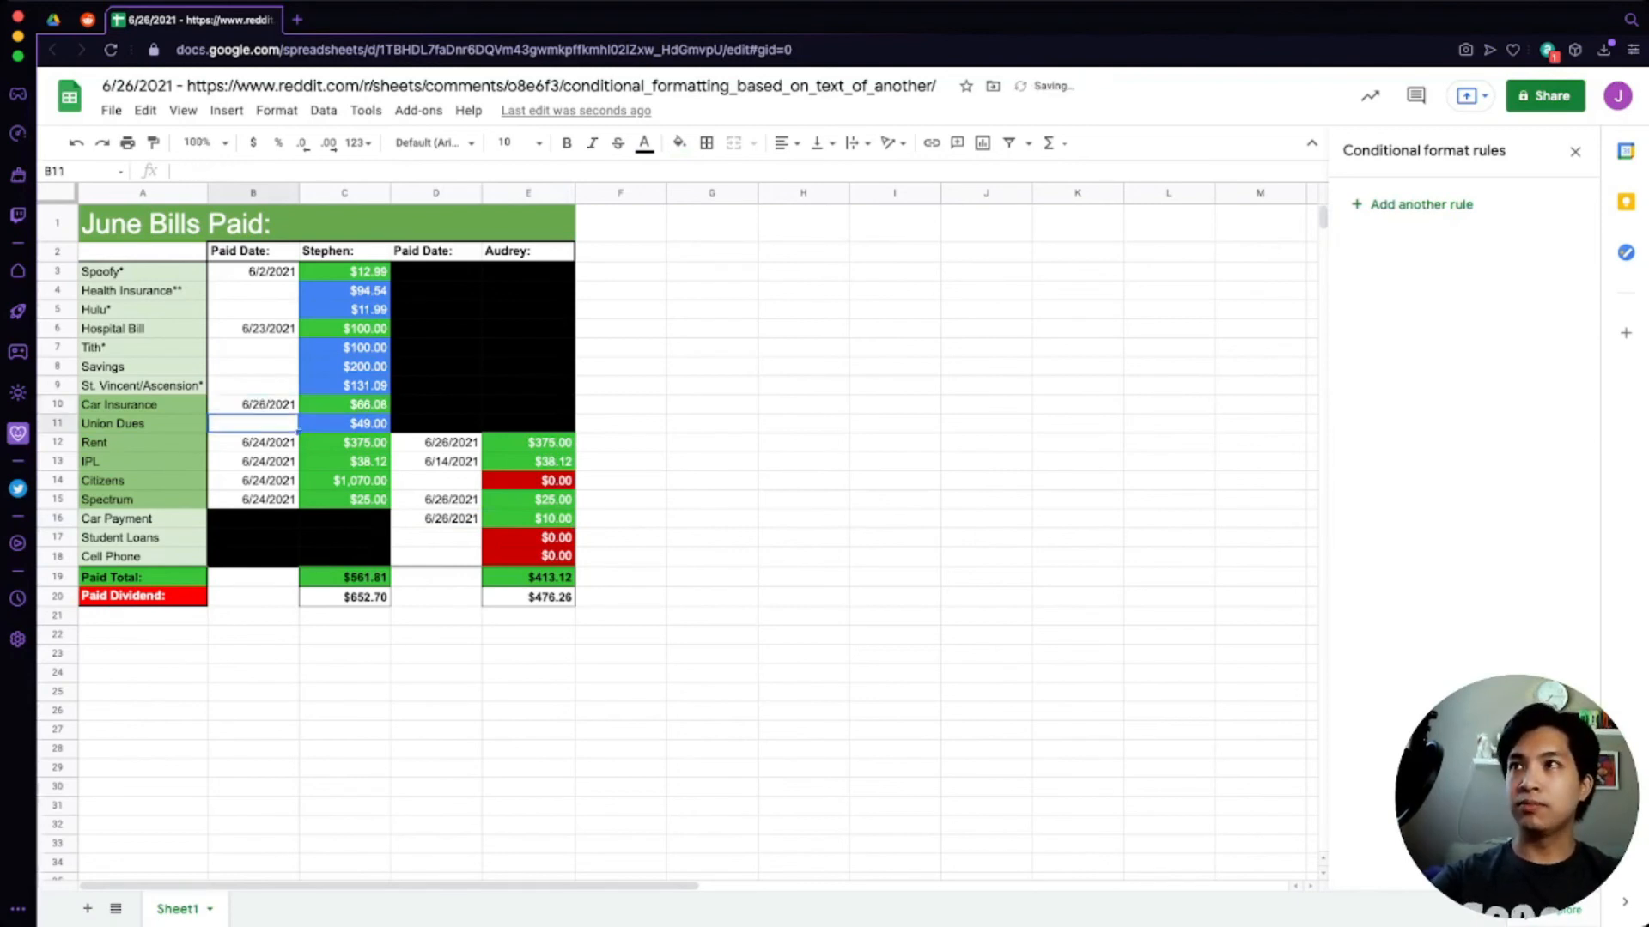
- Check the rule colours against the paid dates in rows 10 to 14, including the format rules applied to E14
click(345, 404)
click(344, 423)
click(436, 462)
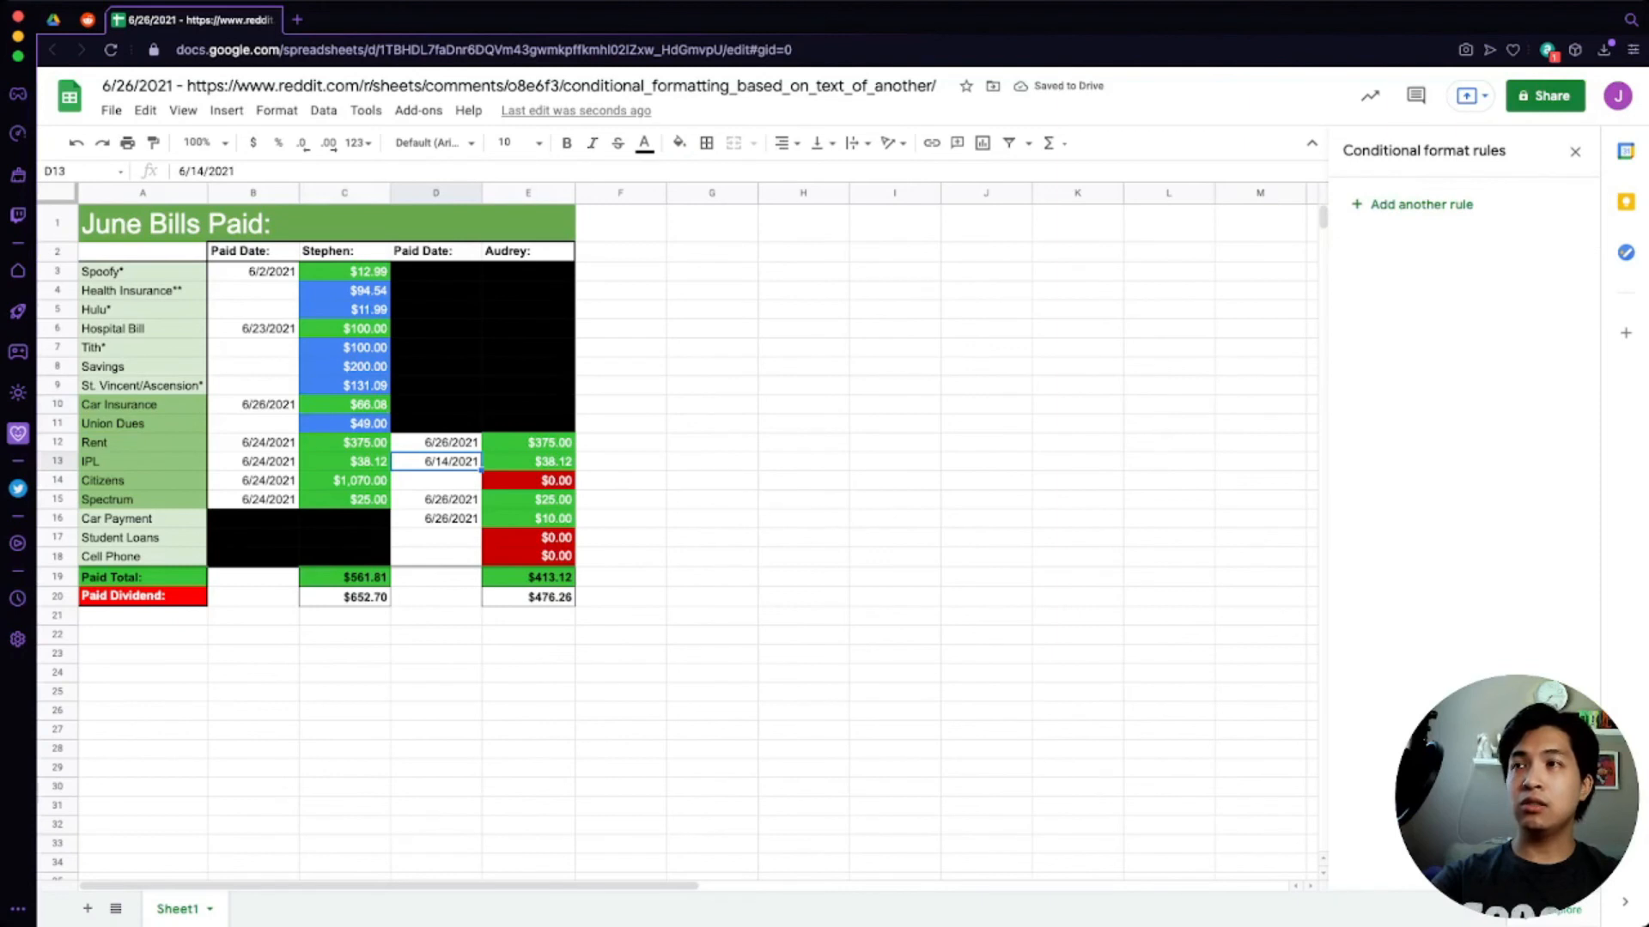
click(528, 193)
click(436, 481)
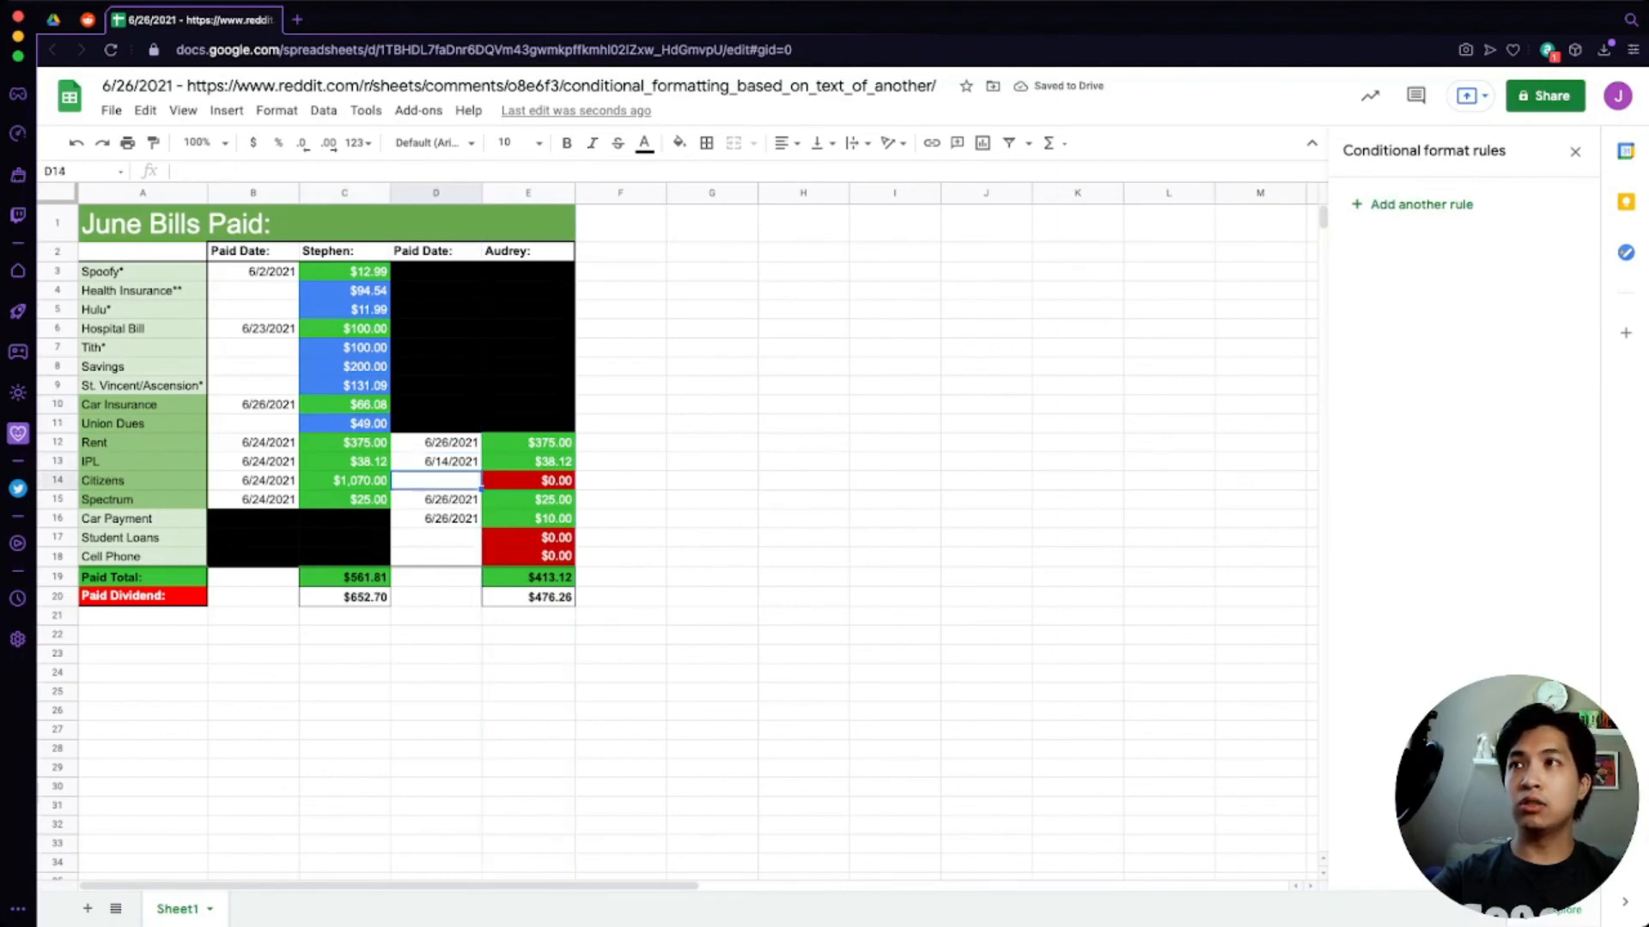
click(528, 481)
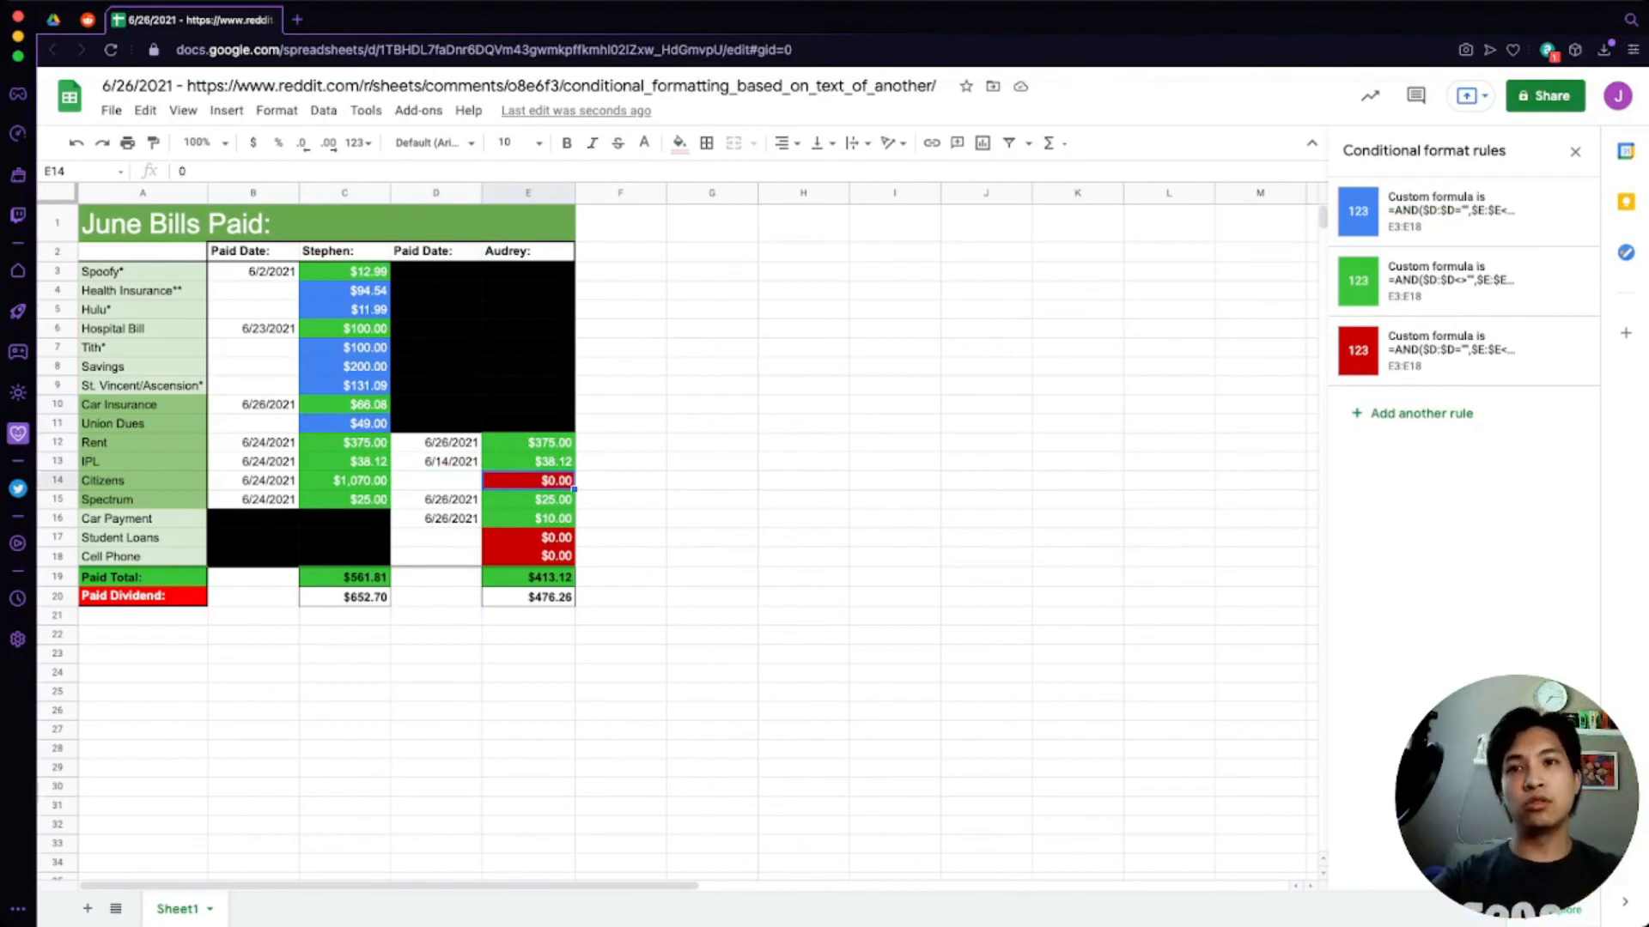
click(436, 462)
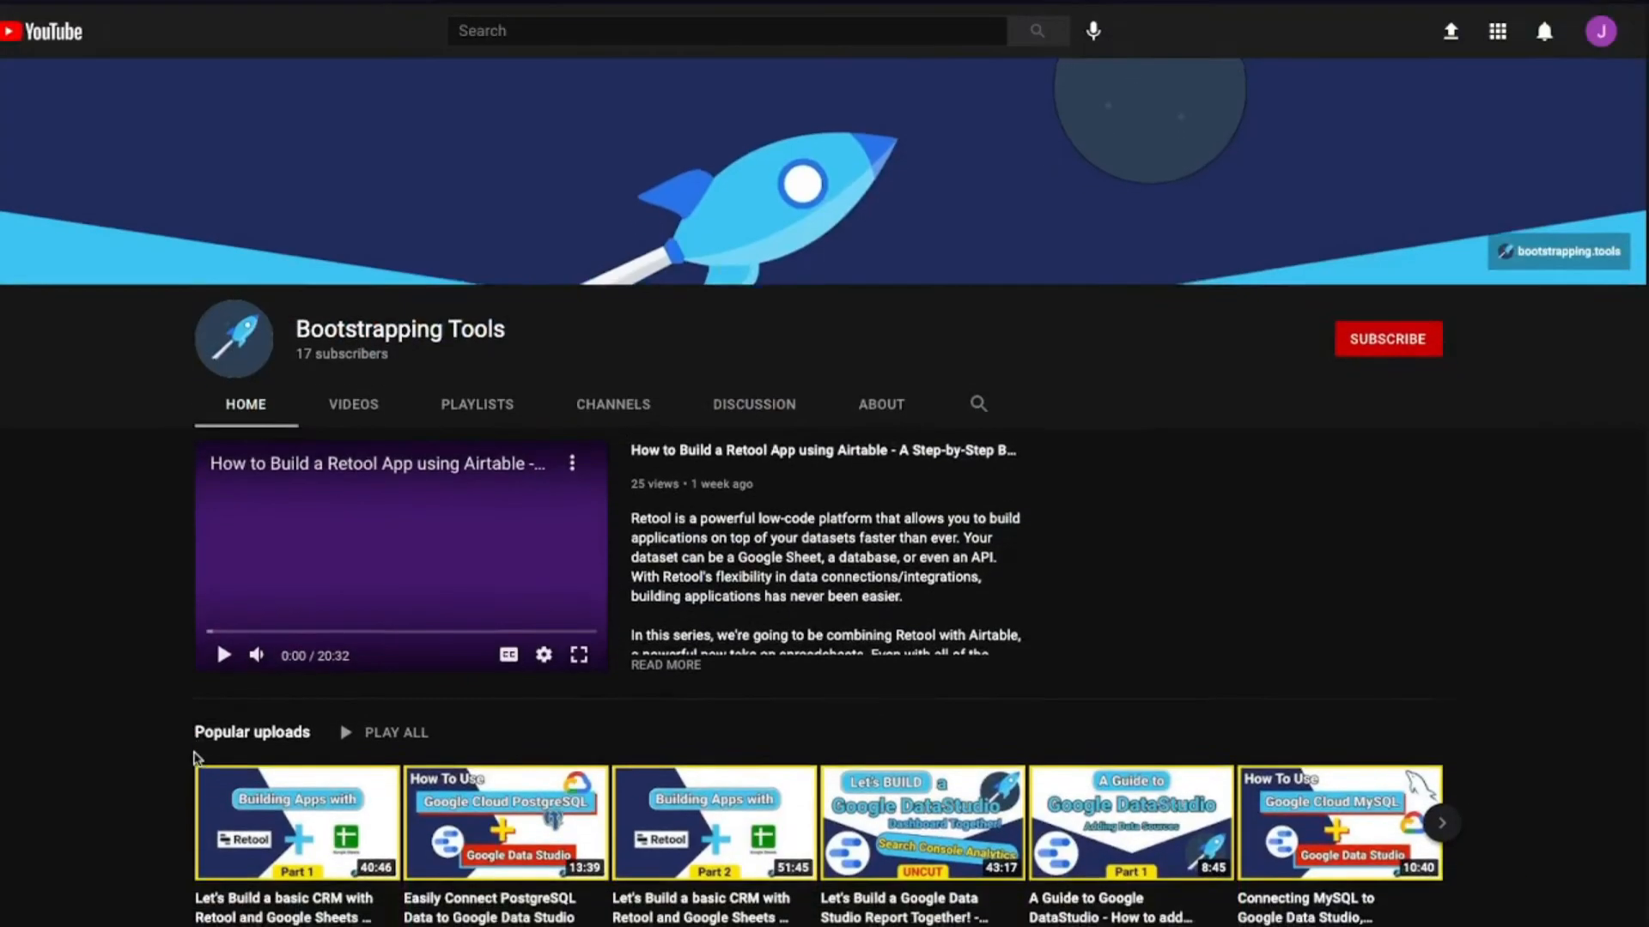
- Browse the Bootstrapping Tools channel page on YouTube through its uploads and created playlists to the Let's Build Together! section
scroll(196, 756, down, 3)
scroll(196, 756, down, 3)
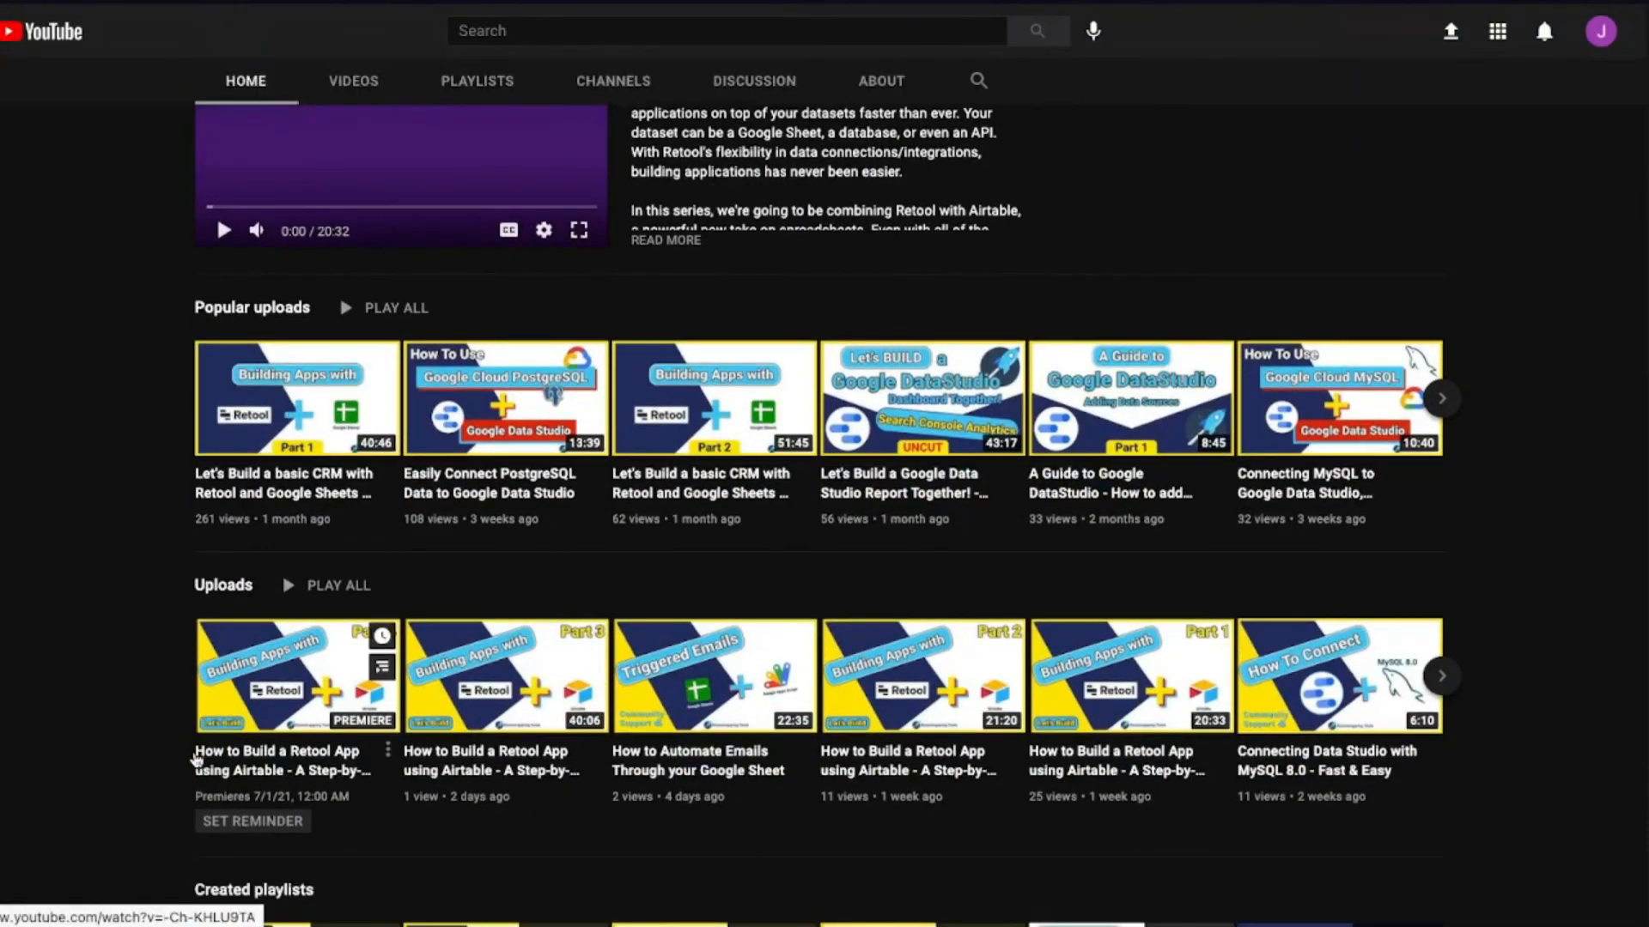
scroll(197, 759, down, 4)
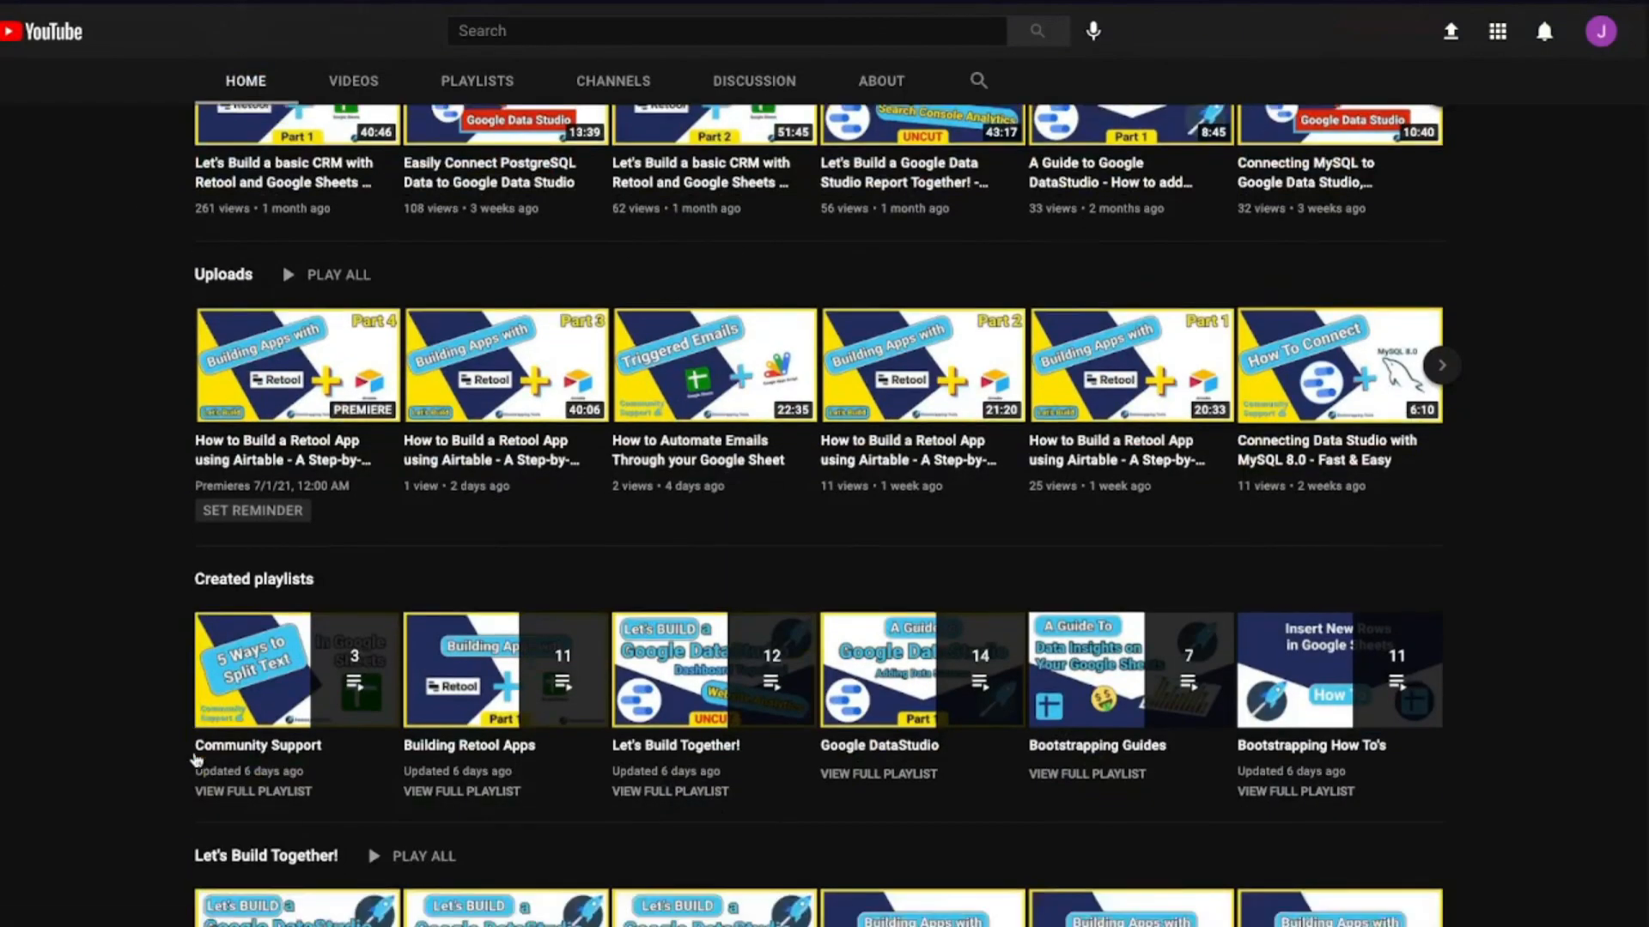
scroll(195, 753, down, 1)
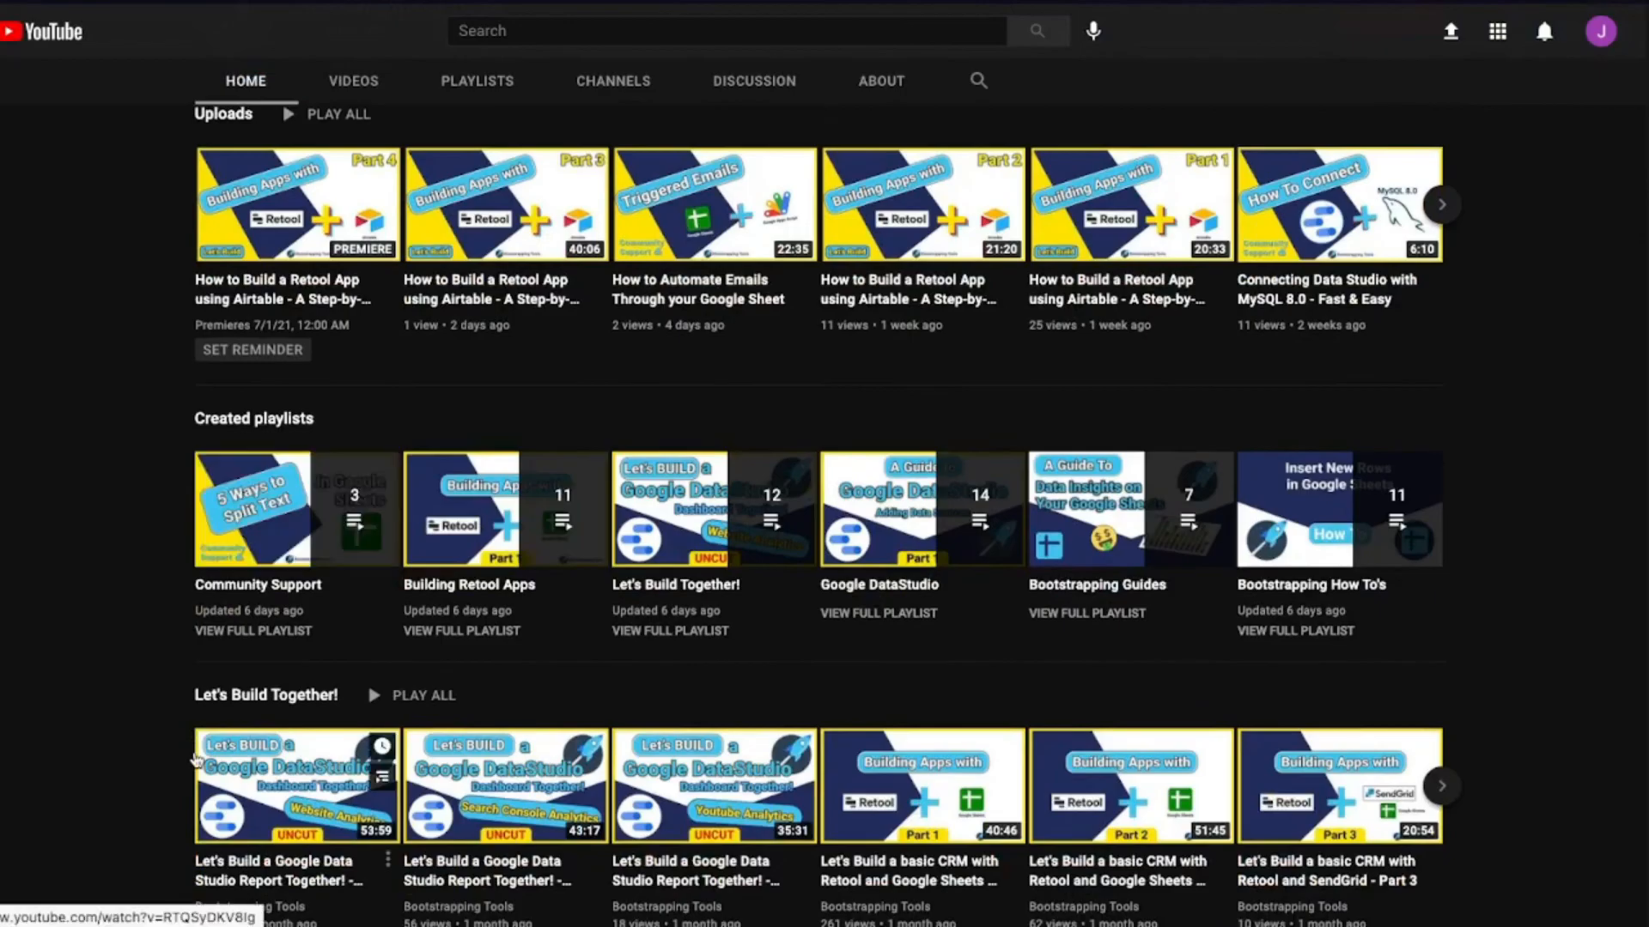